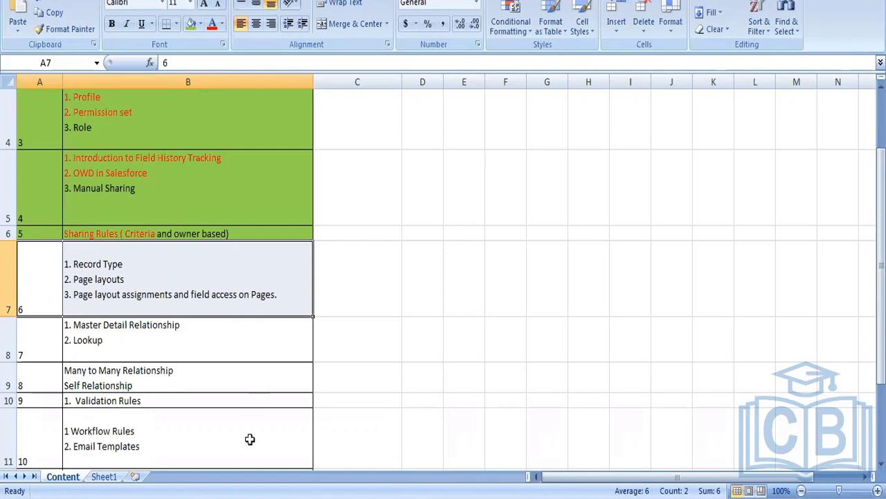
Step: Switch to Notepad++ and start a new document with the line "Patient : status, source, memebrship id, name"
click(231, 477)
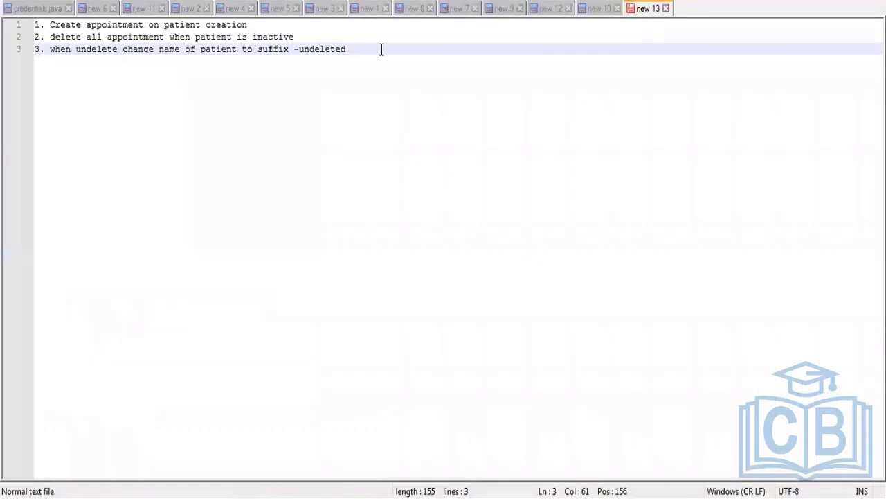
double_click(697, 12)
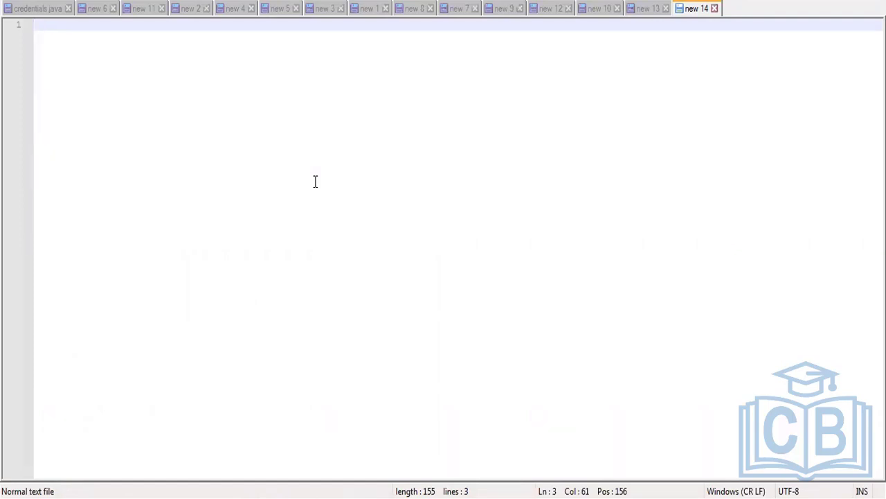
text(Patient : status, source, )
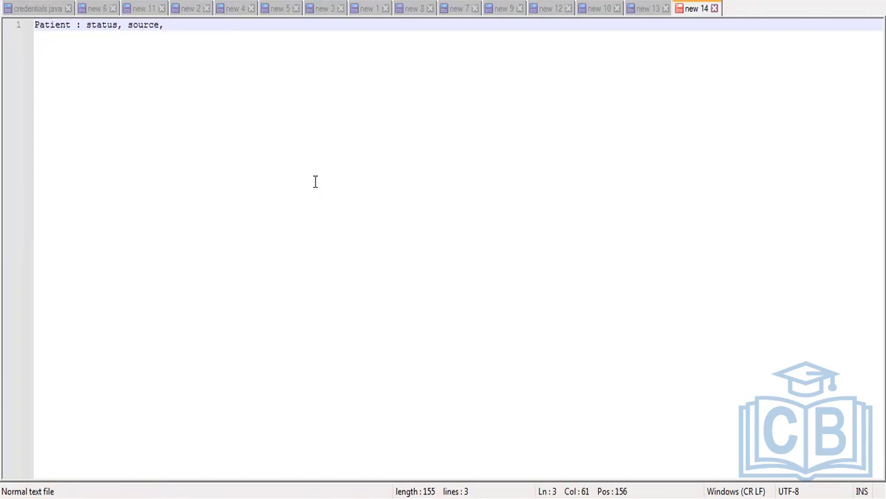
text(memebrship id, name)
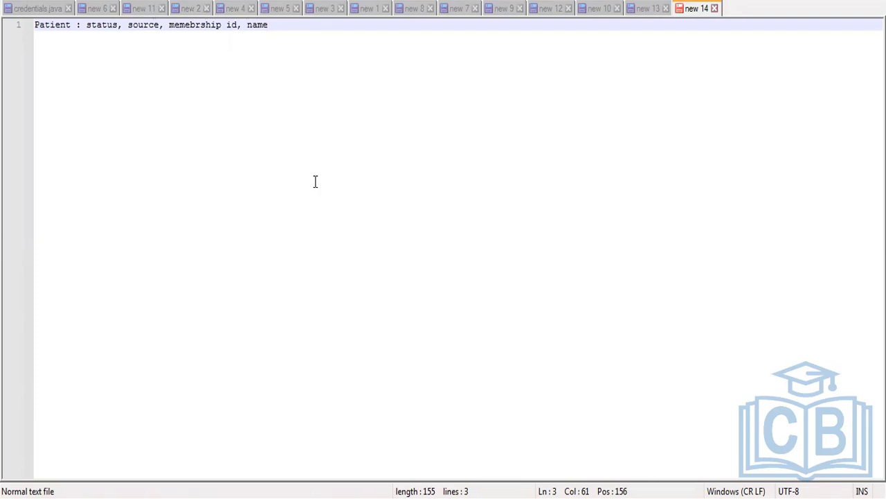
key(Return)
key(Return)
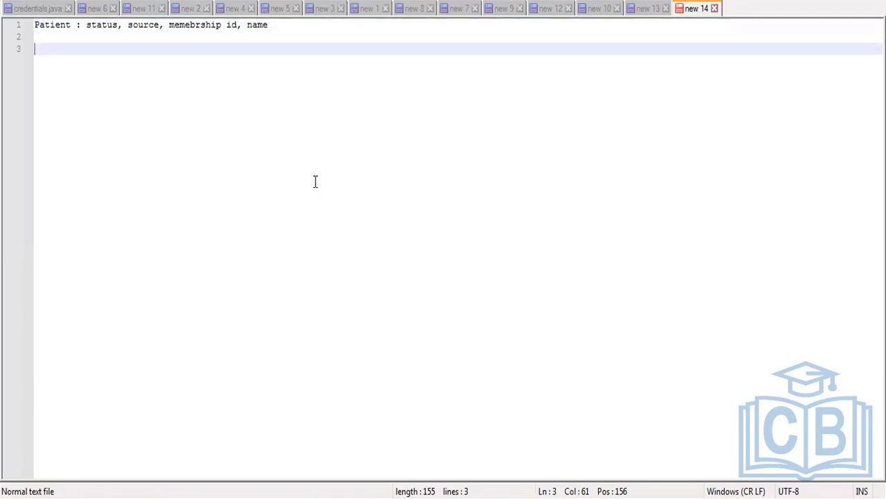
Step: Add the heading "req 1:" below the patient field list, followed by a blank line
text(req 1)
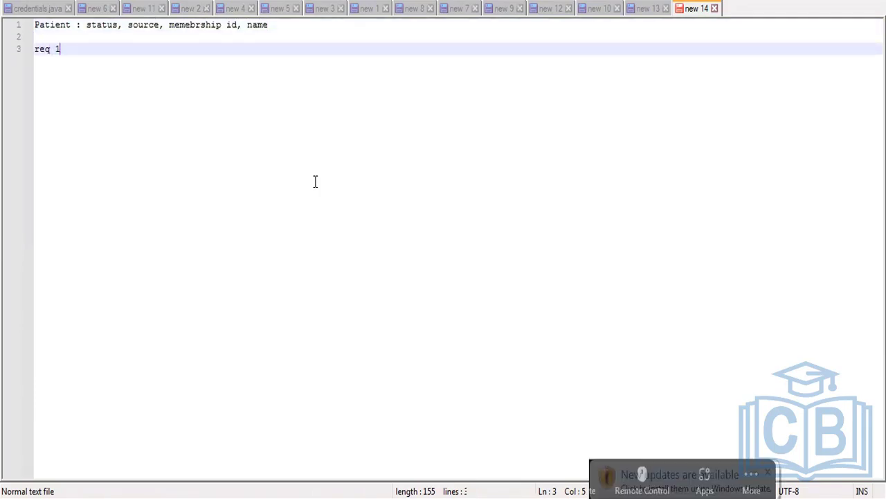
text(:)
key(Return)
key(Return)
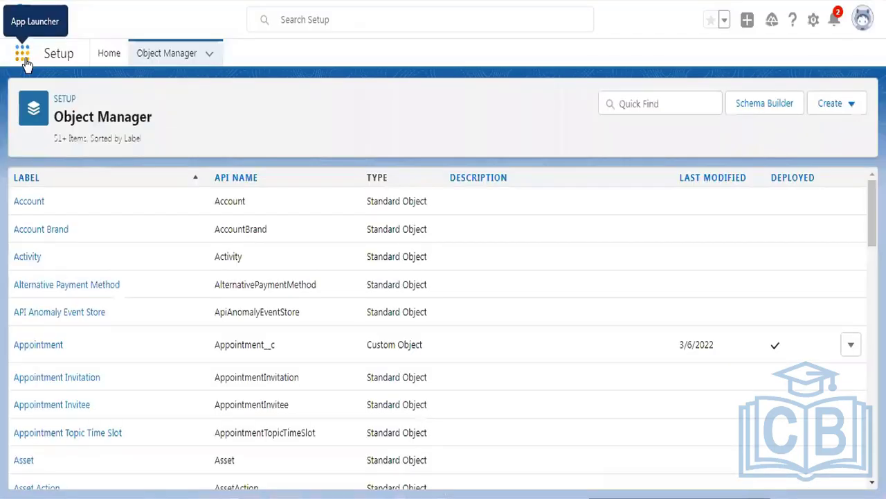
Step: Switch to Salesforce, find Patient Details in the App Launcher and open the new-record form to view its fields
click(24, 61)
text(patient)
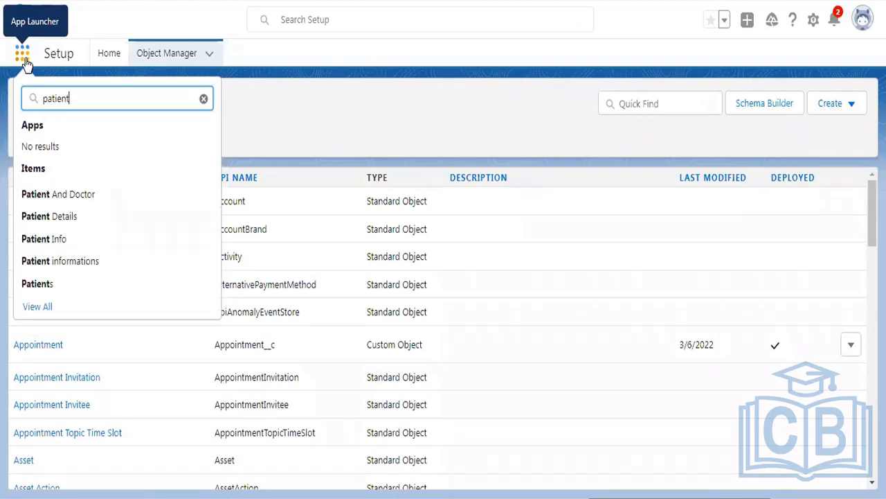
click(62, 223)
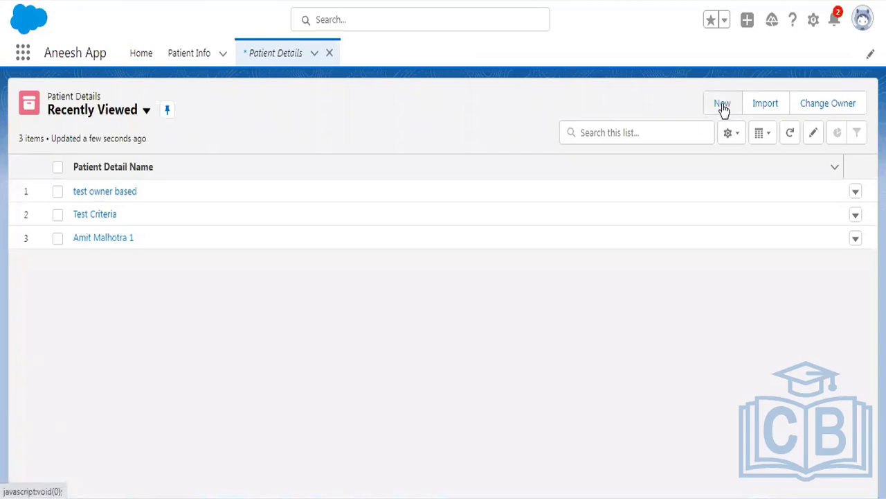
click(722, 103)
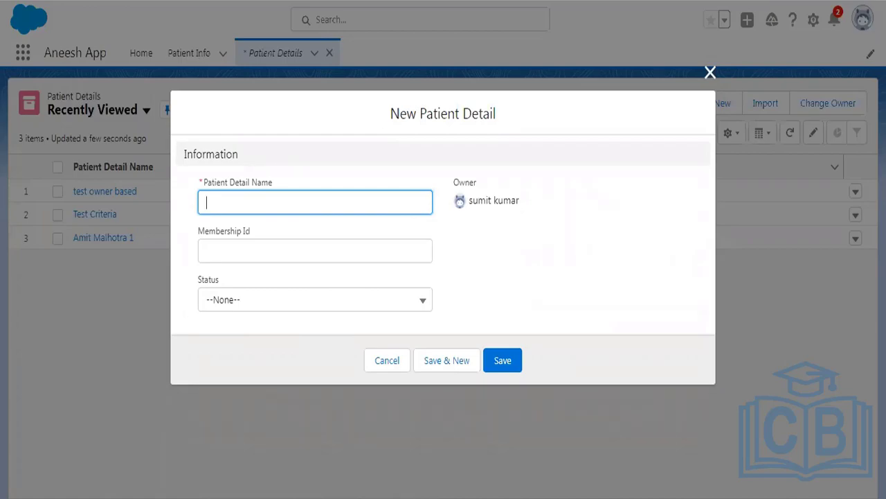
Step: Return to the Notepad++ notes and write "screen with dropdwon : marketing and non marketing" under req 1
key(alt+Tab)
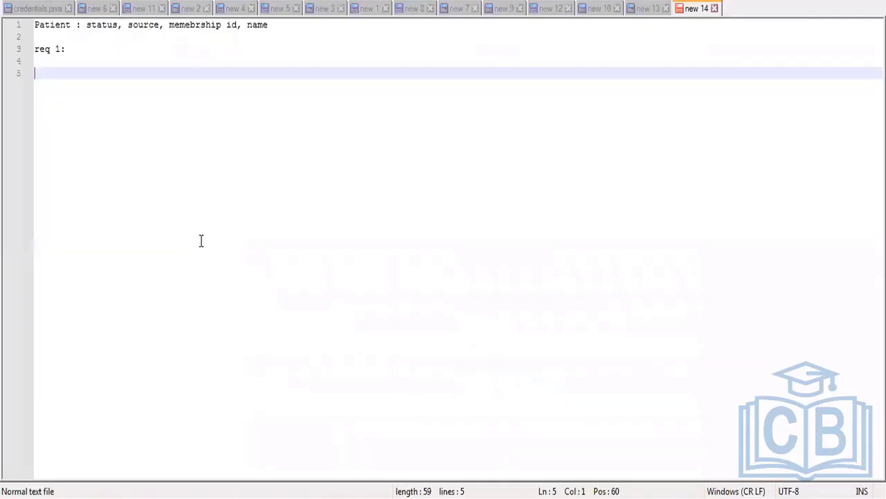
text(screen with dropdwon )
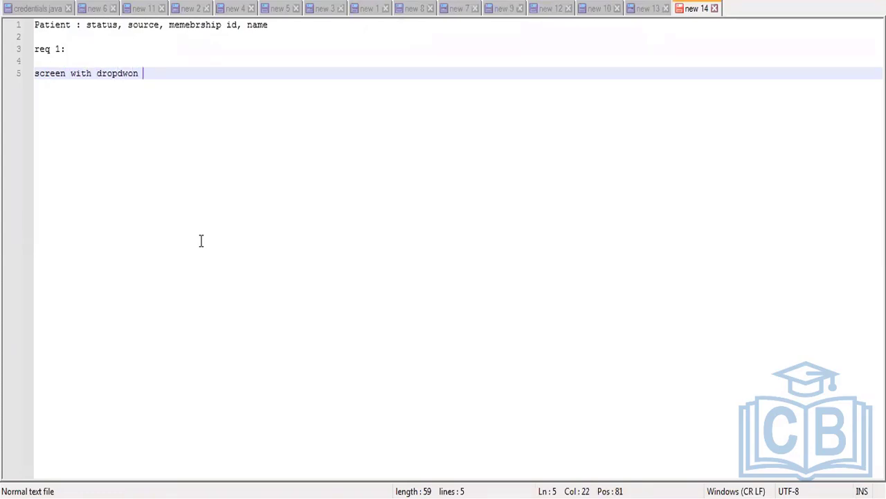
text(: marketing and non mar)
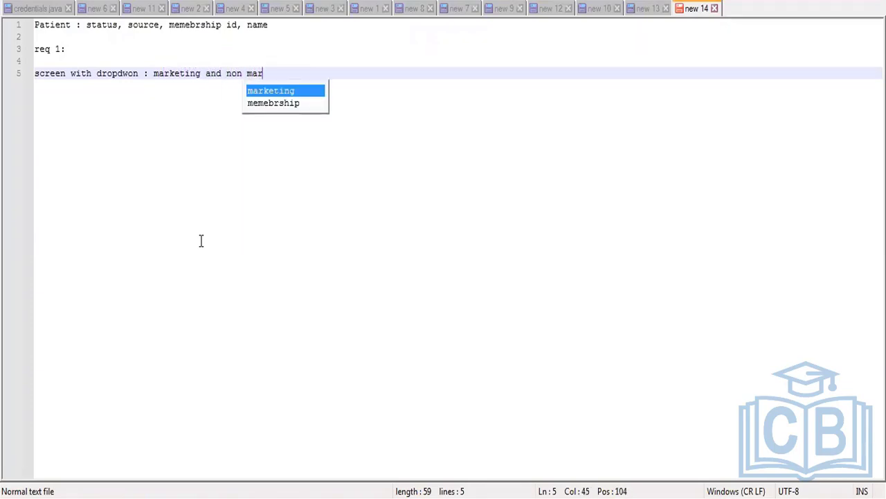
text(keting)
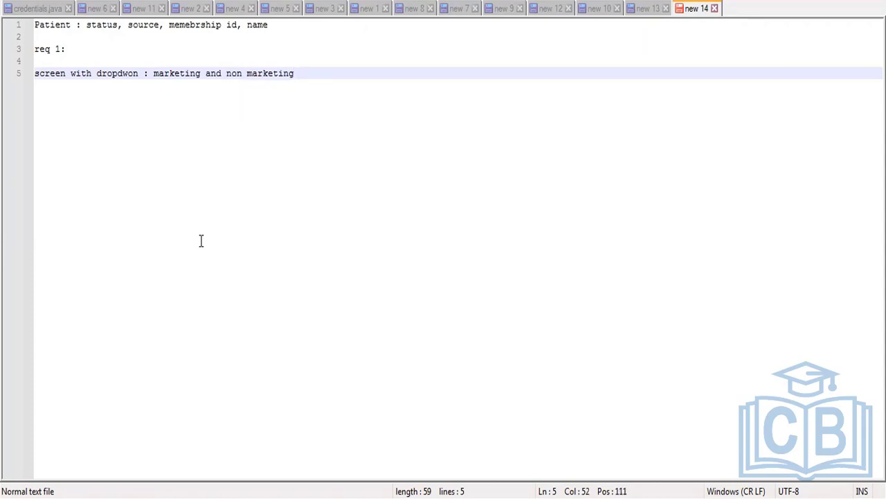
Step: Add the line "marketing-> screen with name, status and membership id" below the dropdown requirement
key(Return)
key(Return)
text(mar)
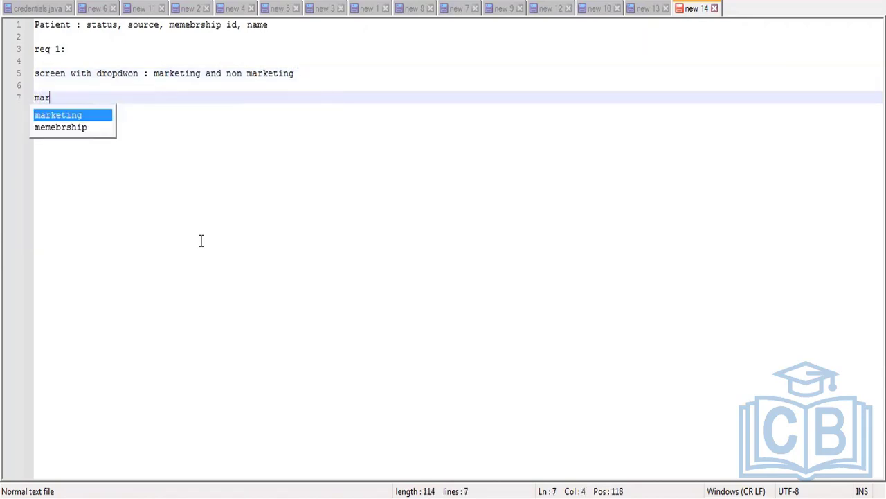
text(keting-> )
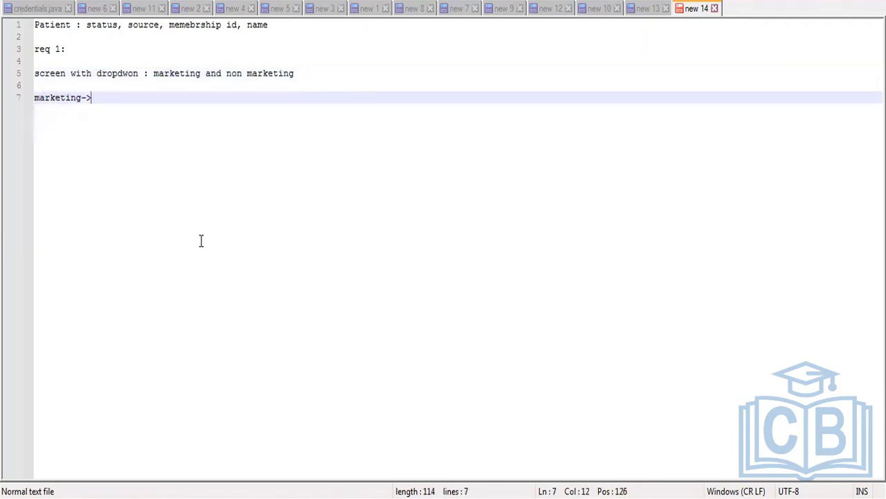
text(sc)
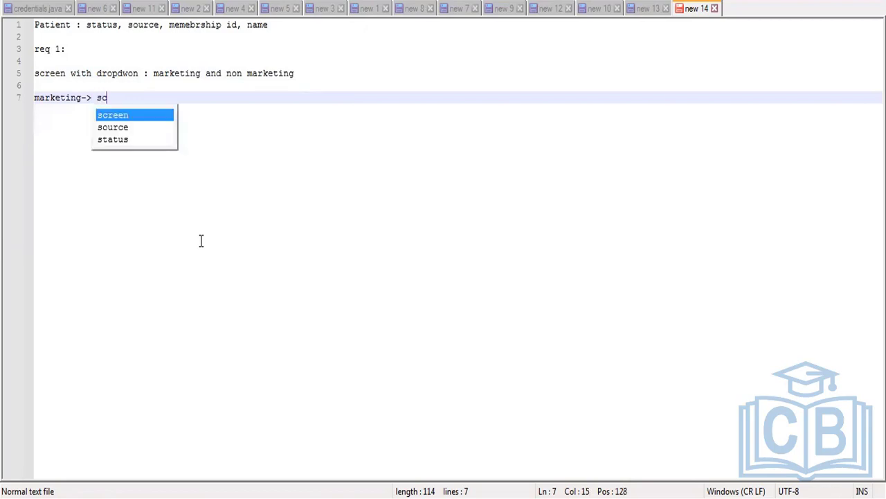
text(reen w)
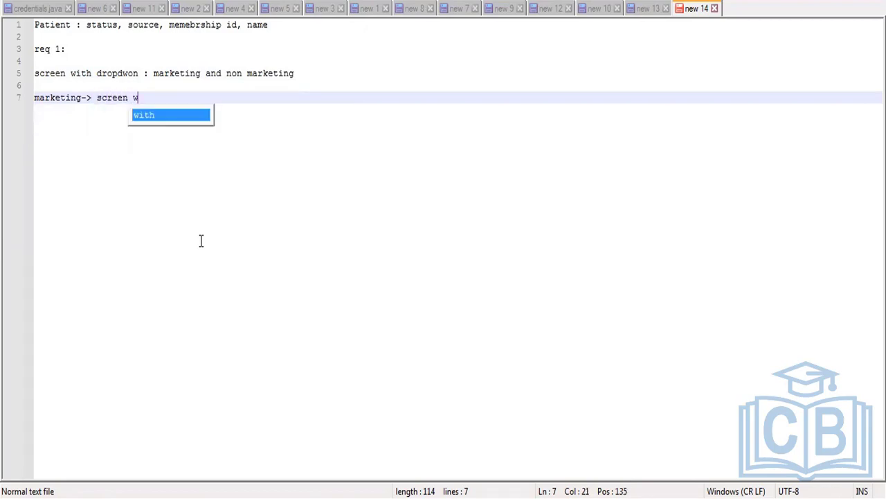
text(ith name,)
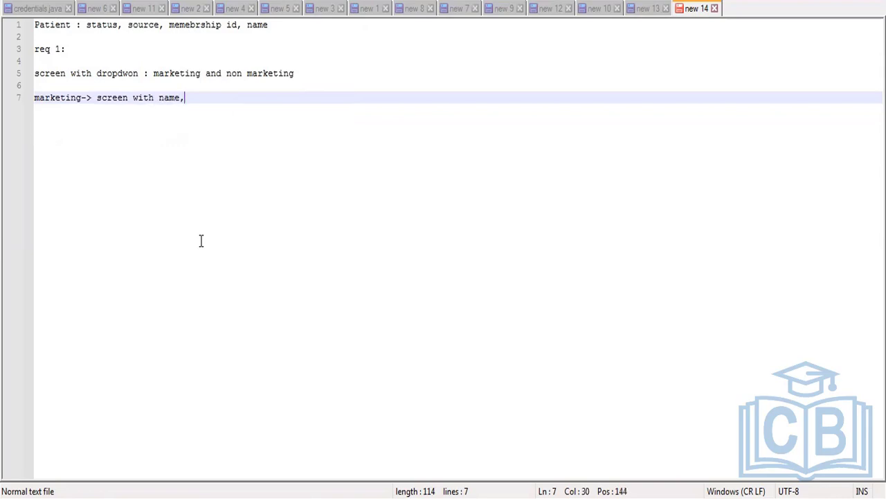
text( status and membership id)
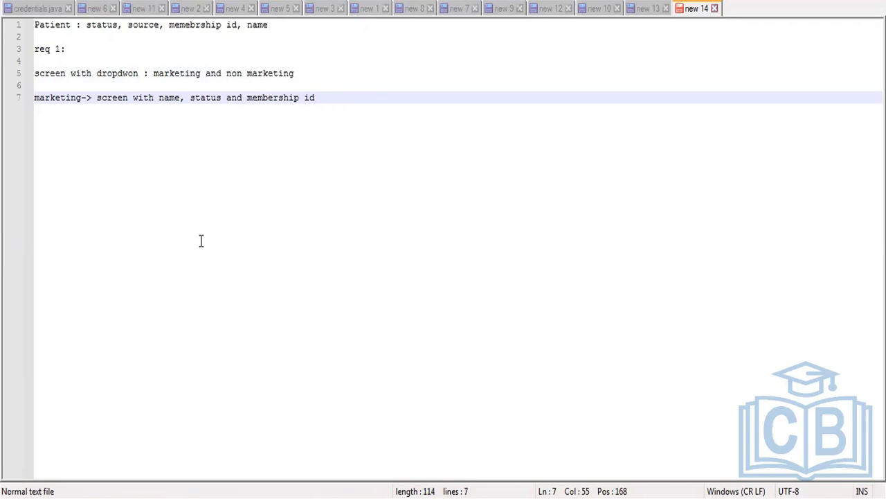
Step: Add the line "non marketing -> all four fields" below the marketing screen requirement
key(Return)
key(Return)
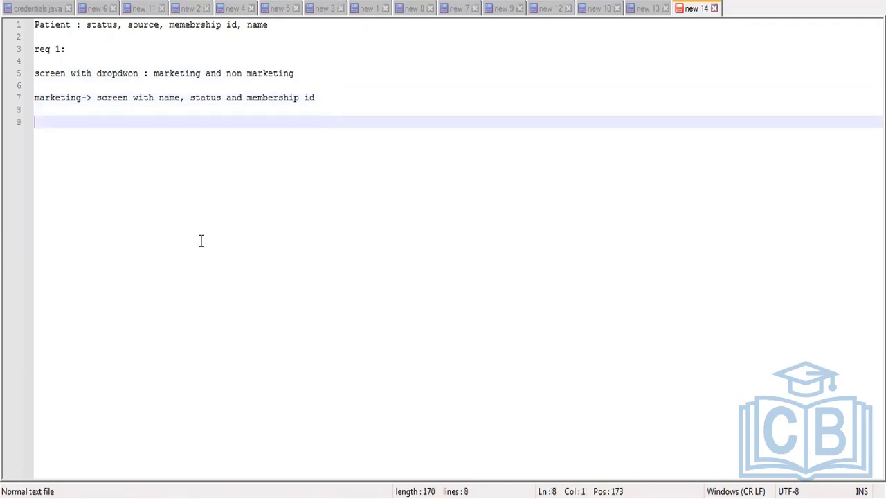
text(non mar)
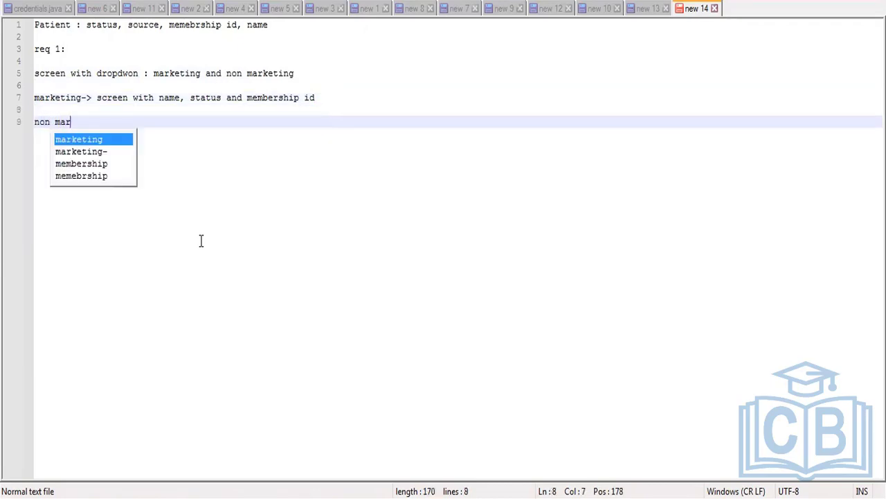
text(keting ->)
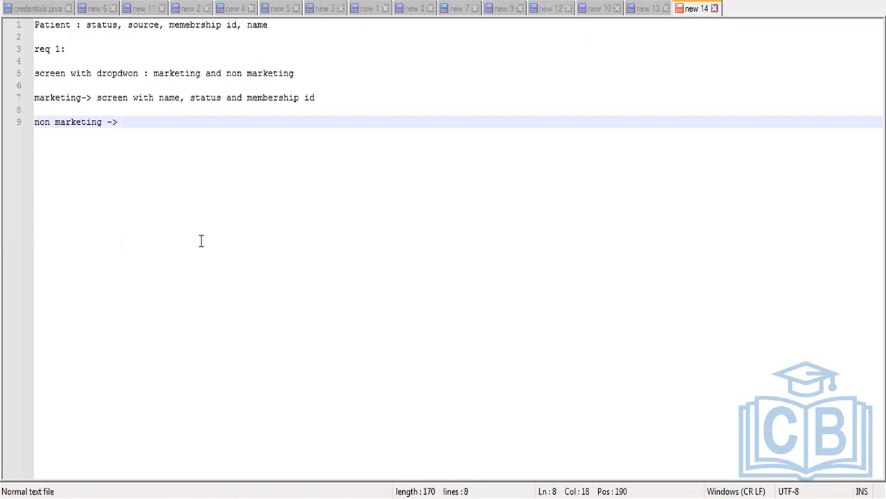
text(all four fields)
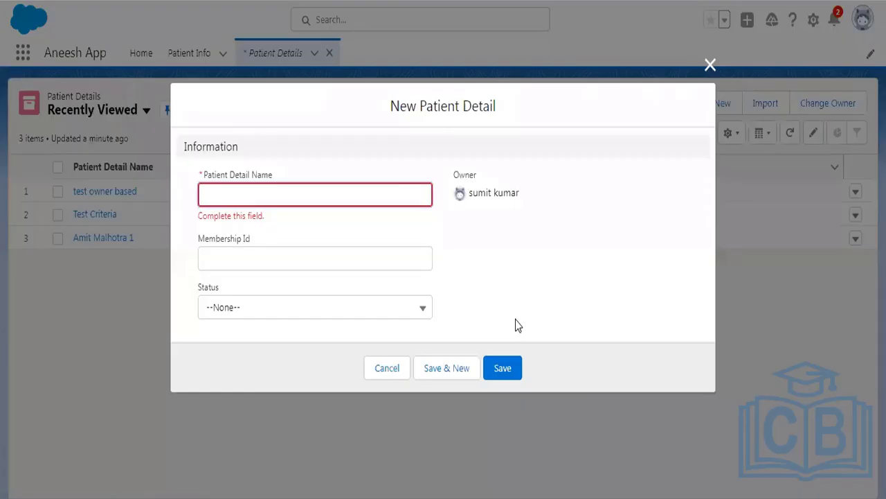
Step: In Salesforce, cancel the open patient detail form, reopen a blank one to examine it, and return to the Notepad++ notes
click(383, 369)
click(723, 104)
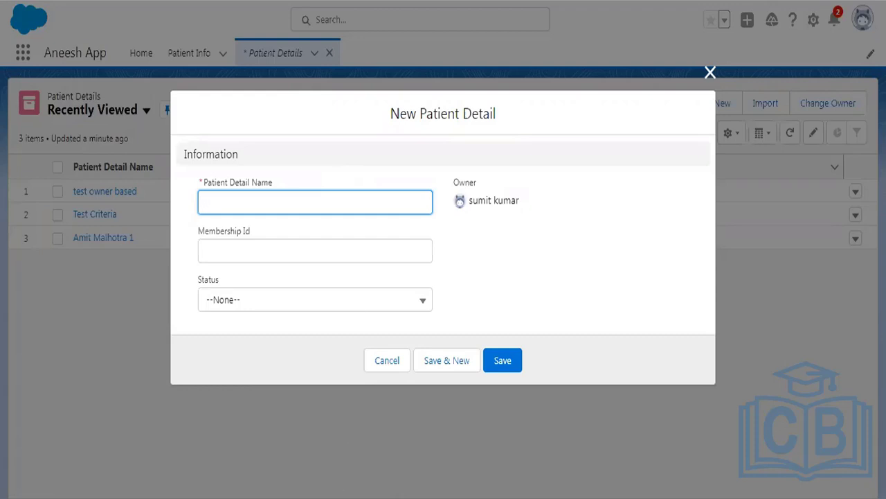
key(alt+Tab)
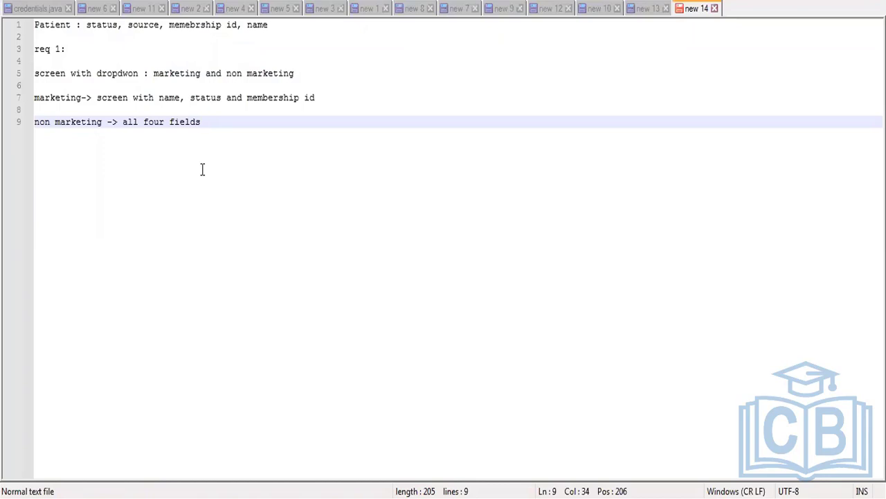
Step: Below the requirements, leave two blank lines and write the solution item "1. two views-> two page layouts"
key(Return)
key(Return)
key(Return)
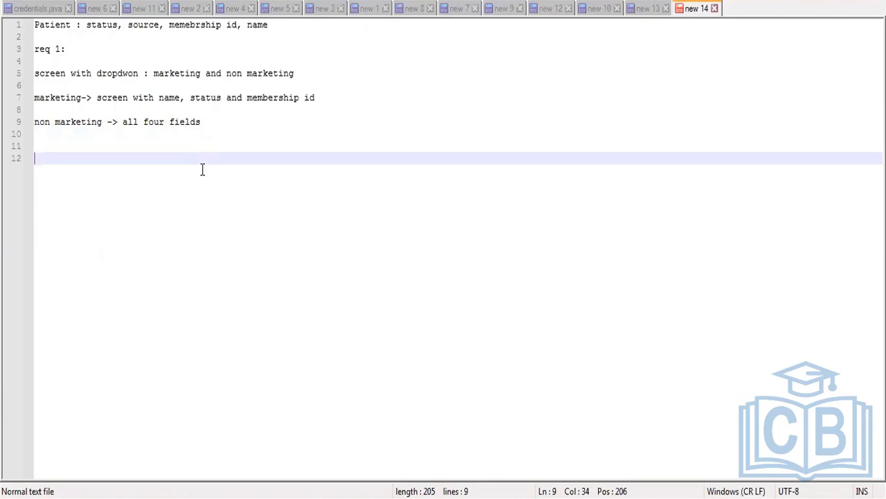
text(two views)
key(Left)
key(Left)
key(Home)
text(1.)
key(Right)
key(Right)
key(Right)
key(Right)
key(Right)
text(-> t)
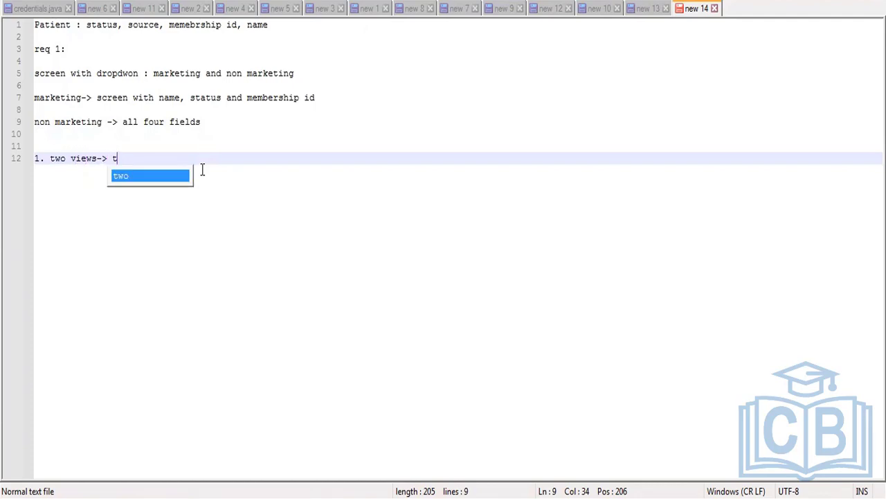
text(wo page la)
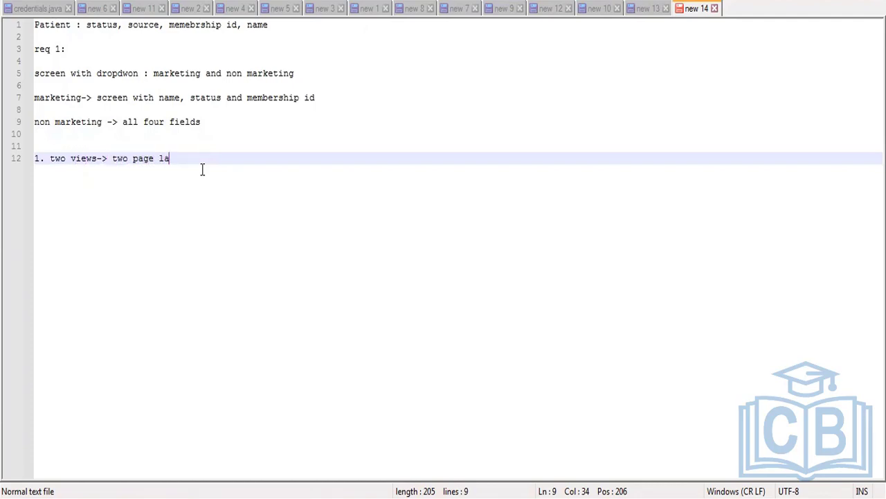
text(youts)
Step: Under the page layouts item, list the marketing layout's fields as "marketing: name, membership id, status"
key(Return)
key(Return)
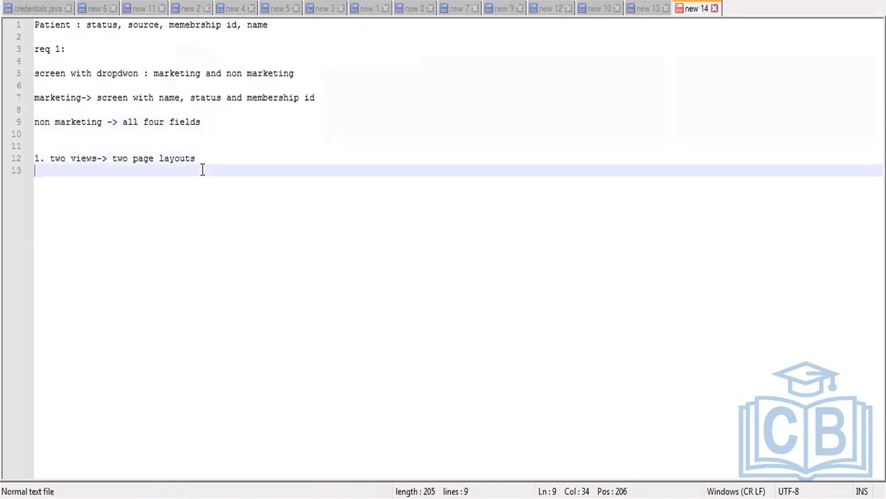
text(marketing)
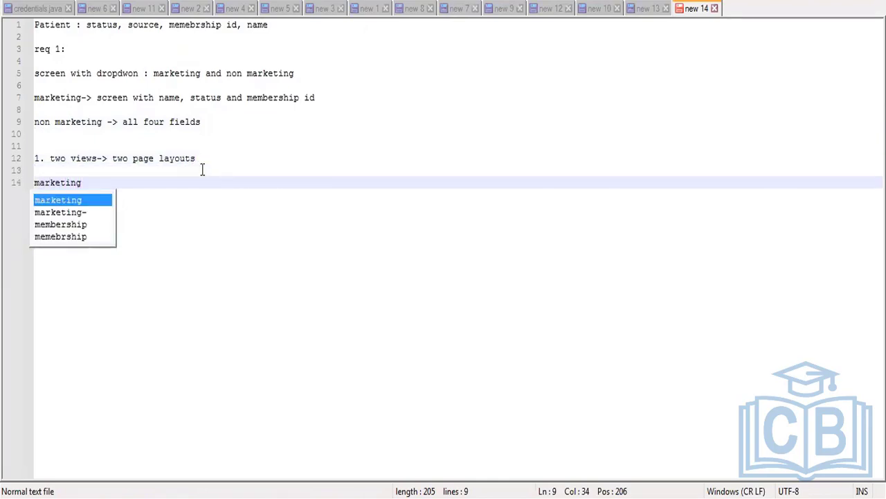
key(BackSpace)
text(g: name, )
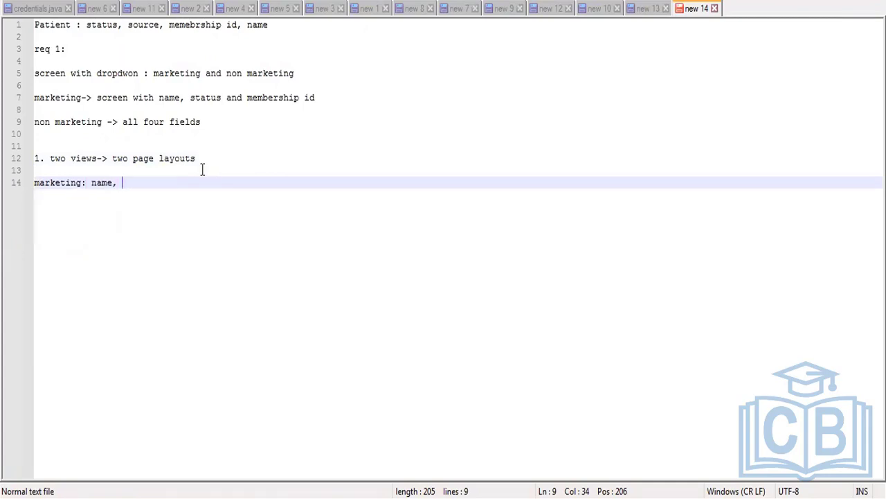
text(membership id, status)
Step: Below the marketing layout's fields, add the line "non marketing: name, memebership id, status, source"
key(Return)
key(Return)
text(non)
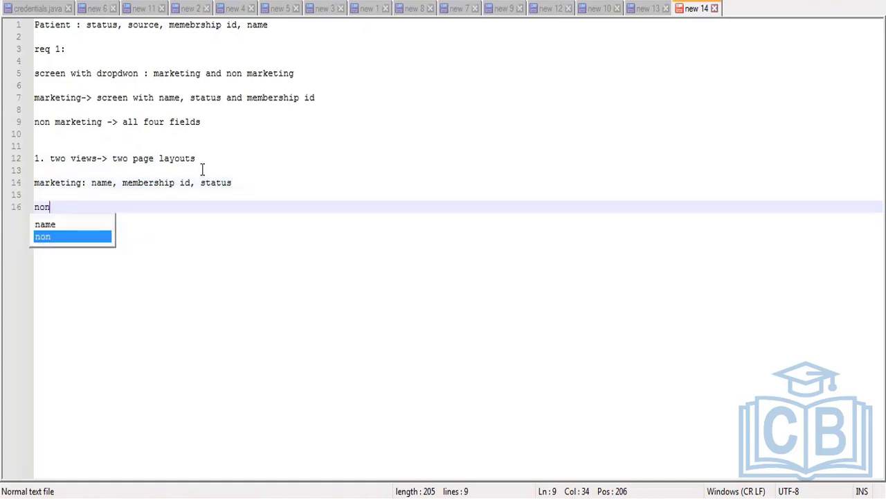
text( marketin)
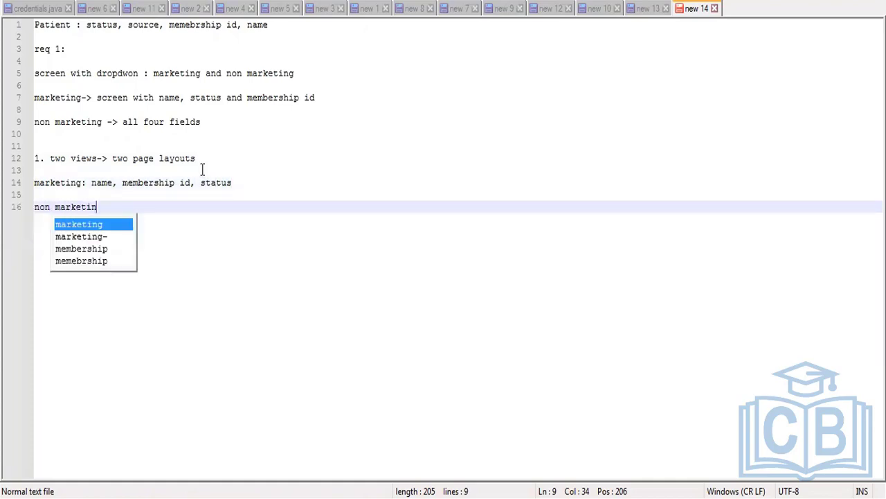
text(g: name, )
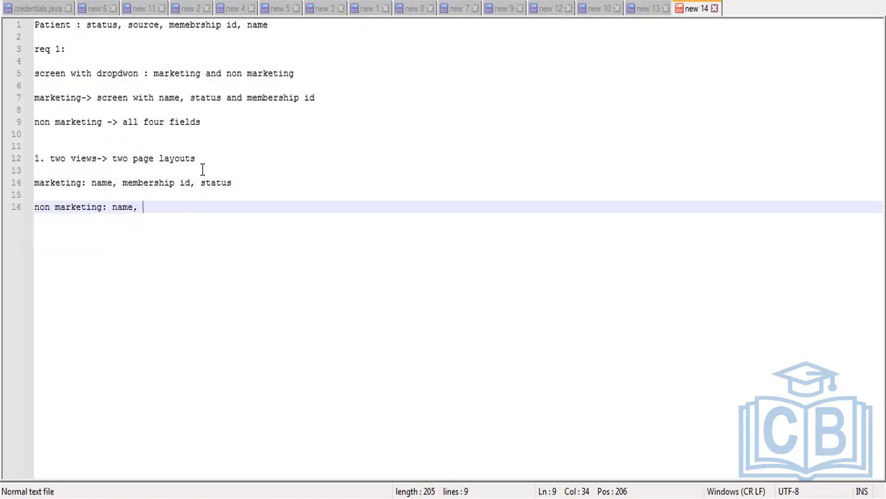
text(memeb)
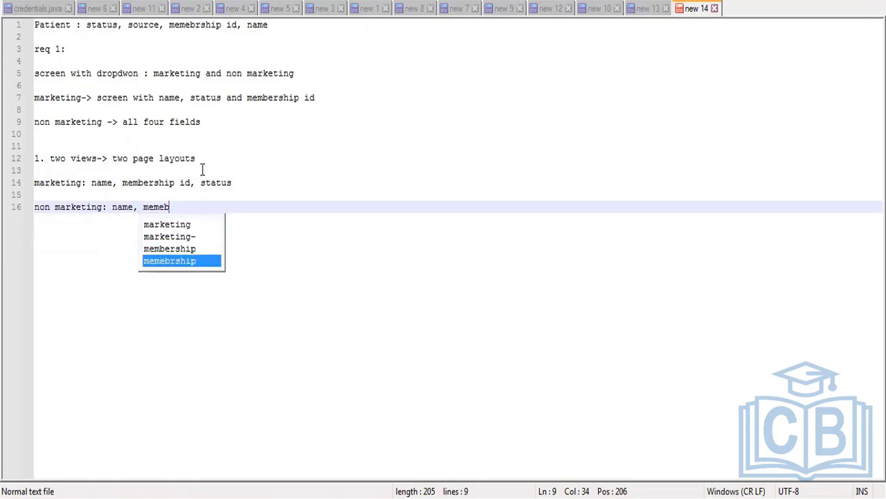
text(ership)
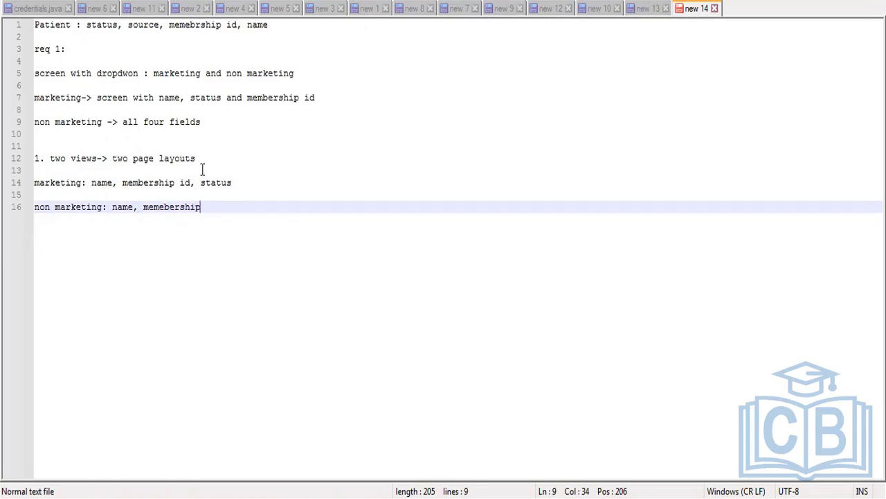
text( id, status)
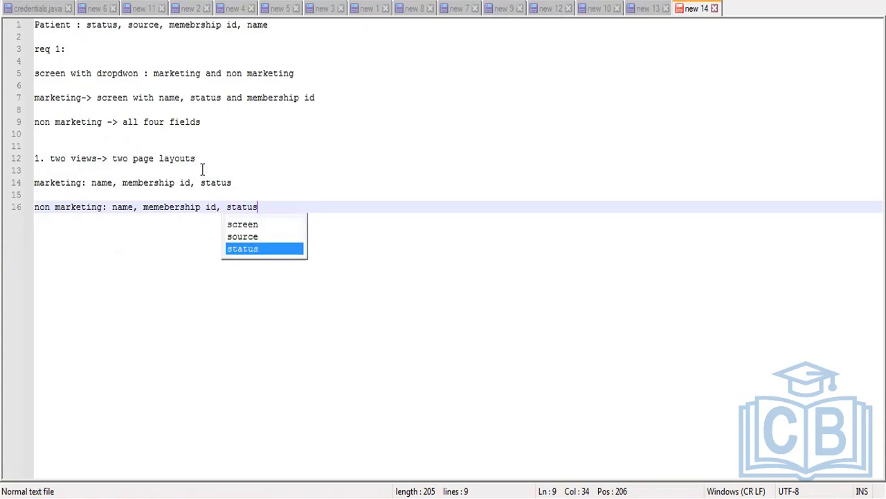
text(, source)
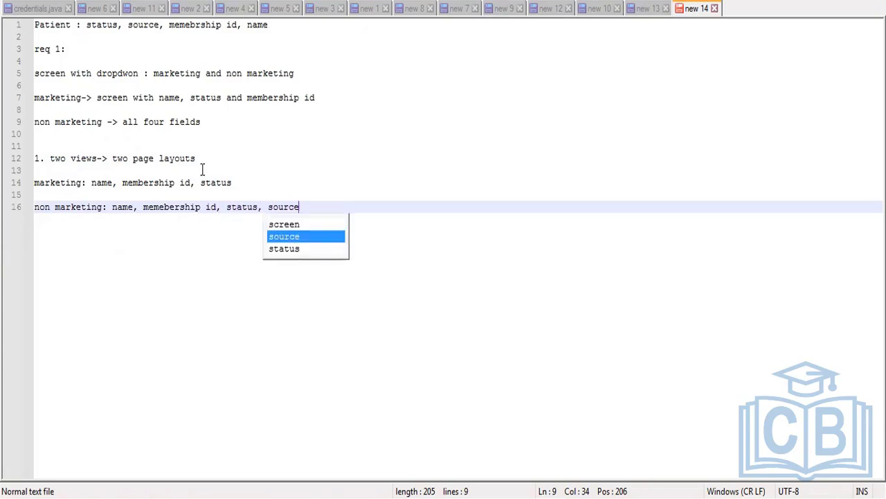
double_click(285, 206)
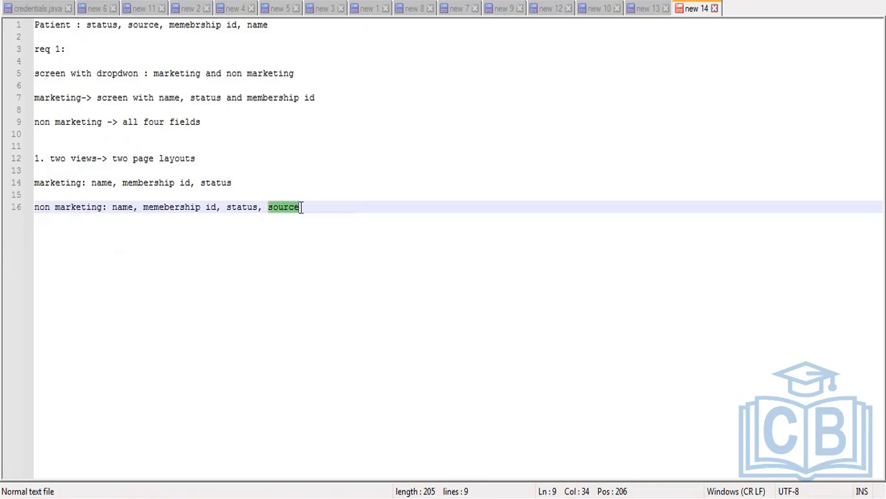
Step: Leave two blank lines below the layout fields and write the second solution item "2. two record types"
key(Return)
key(Return)
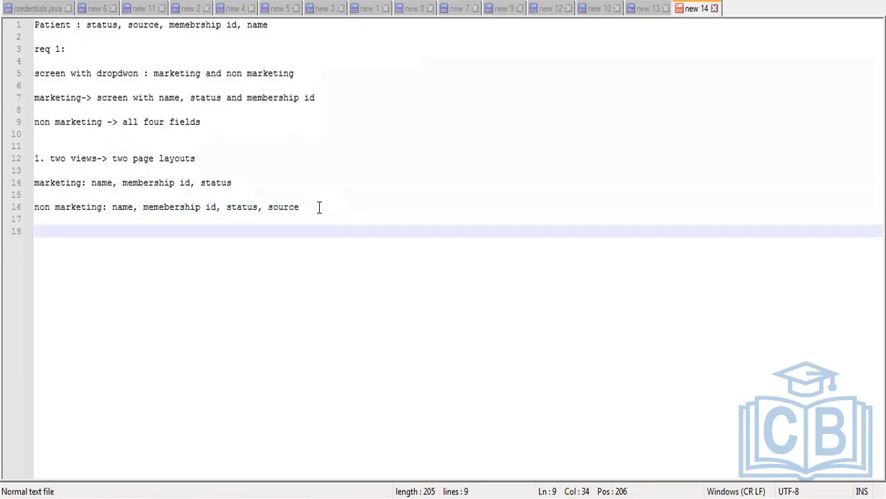
key(Return)
text(2.)
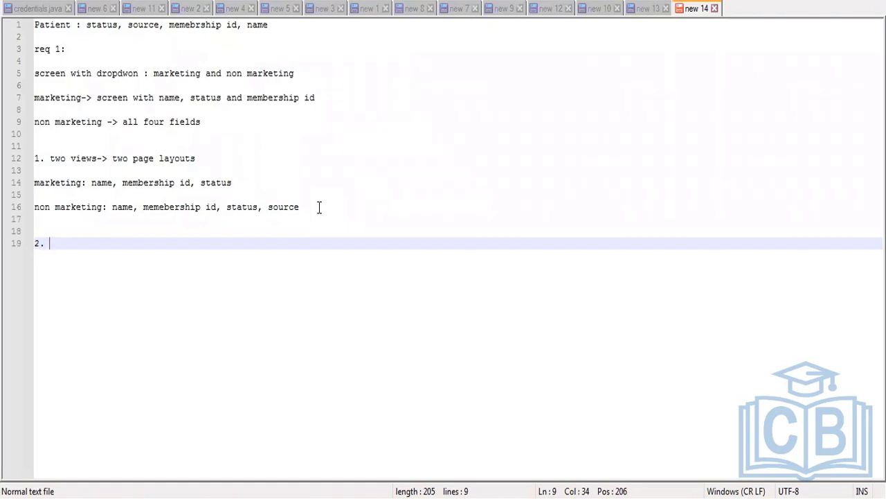
text(tow)
key(BackSpace)
key(BackSpace)
key(BackSpace)
text(wo re)
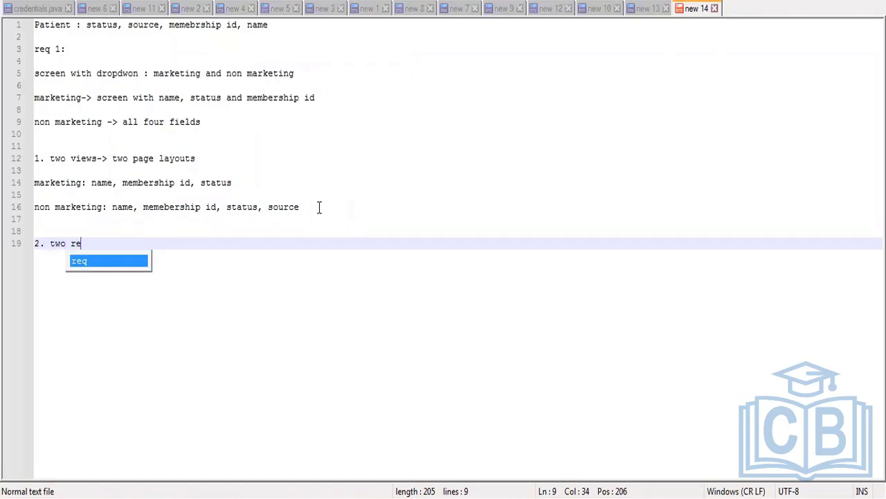
text(cord types)
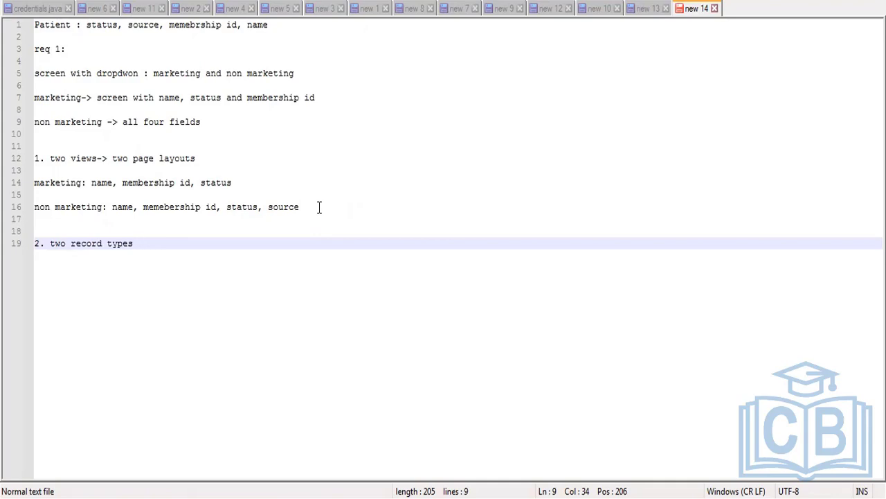
Step: Complete the record types item with the names ": marketing RT, Non Marketing RT"
text(: ma)
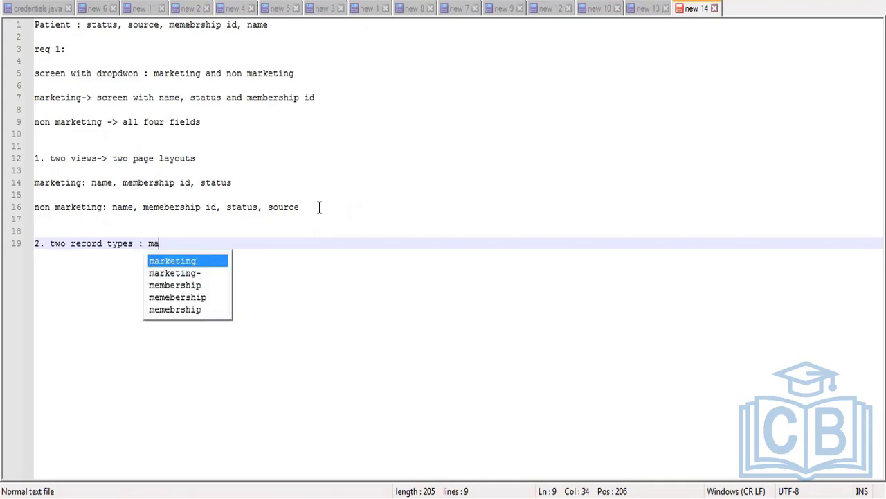
text(rketing )
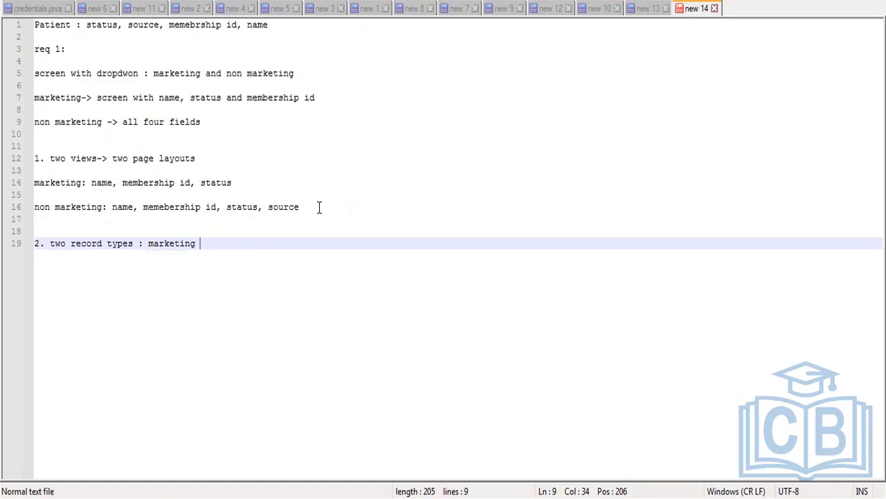
text(RT, Non Marketing RT)
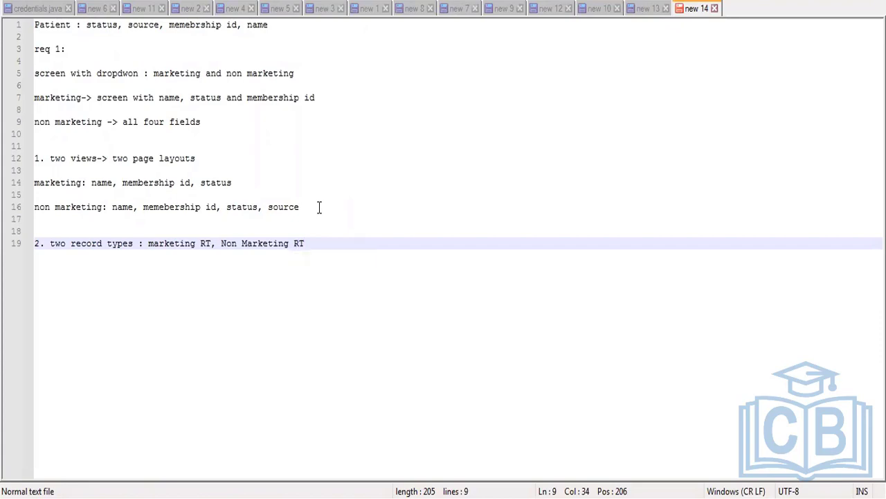
Step: Add the third solution item "3. Assign Marketing layout to marketing RT and vice versae"
key(Return)
key(Return)
text(3. )
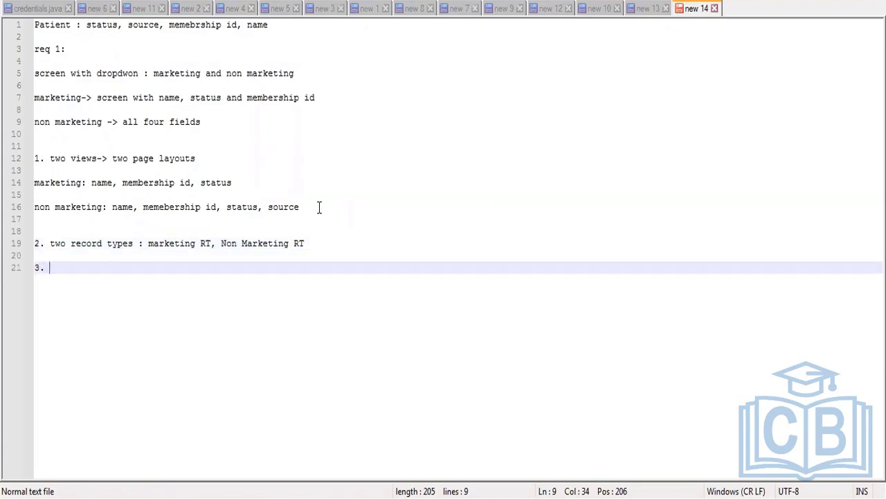
text(Assign Marketing)
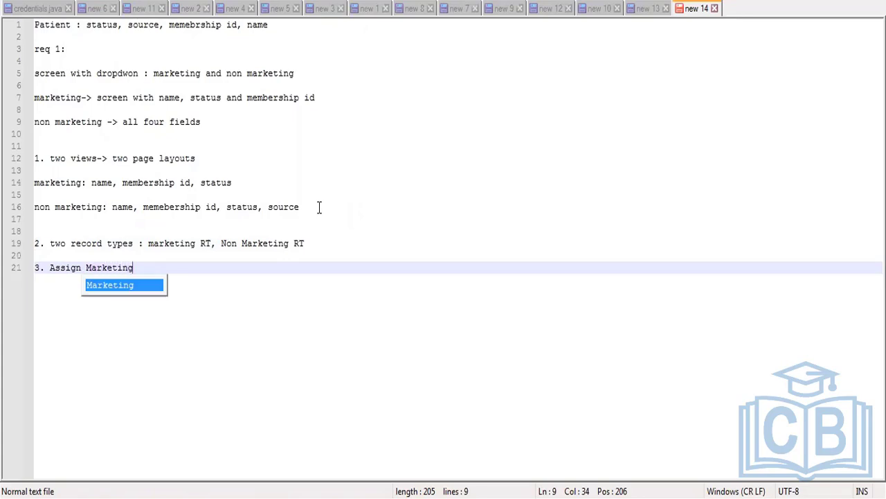
text( layout )
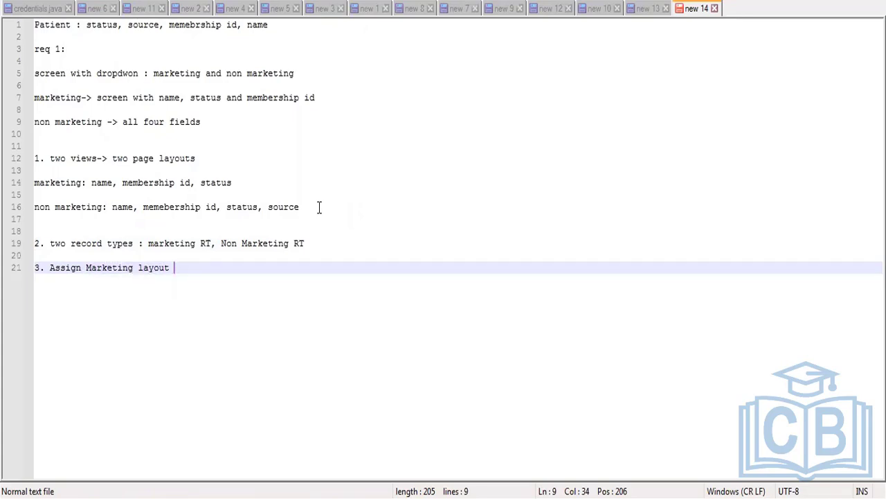
text(to marketi)
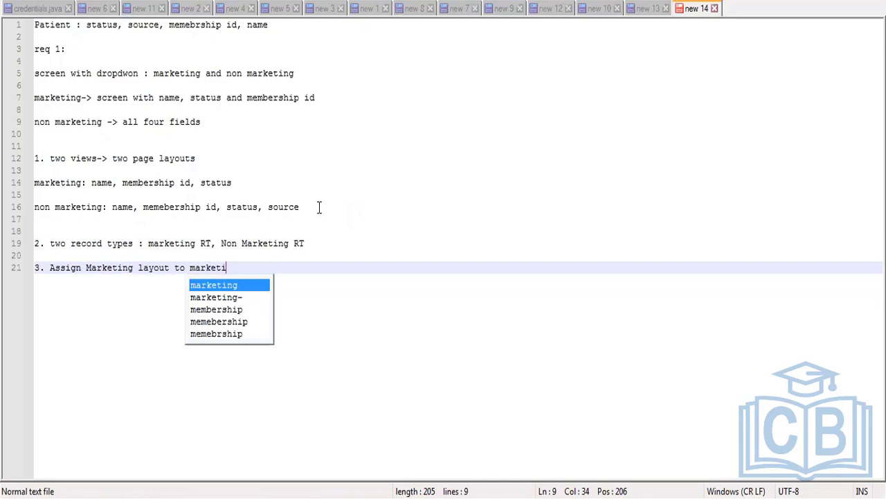
text(ng RT a)
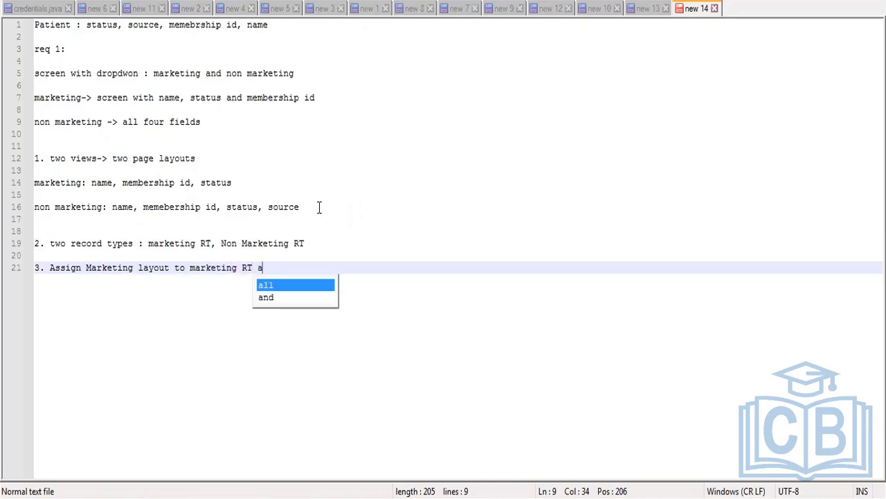
text(nd vice ver)
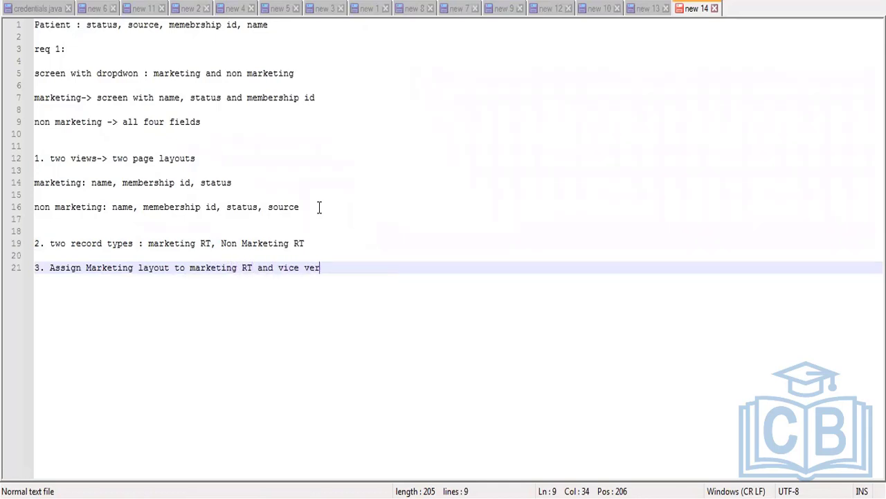
text(sae)
Step: Switch to Salesforce, cancel the new patient detail form and open Setup for the current app
key(alt+Tab)
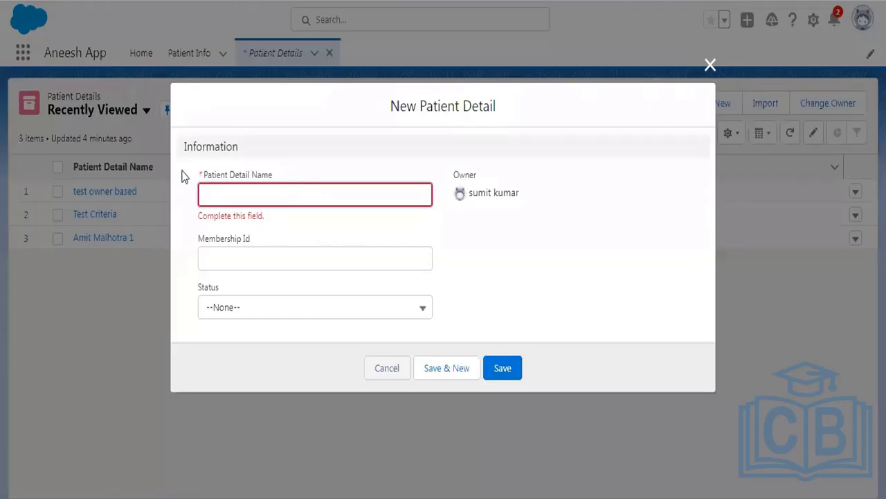
click(389, 370)
click(813, 22)
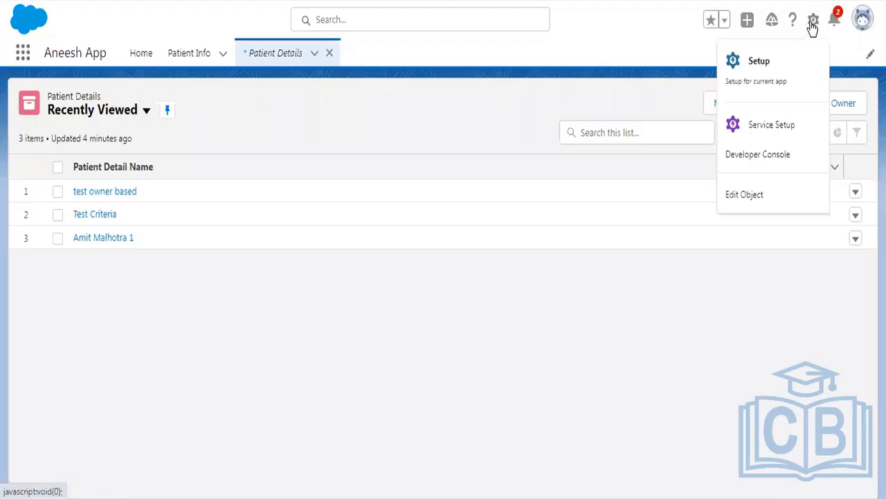
click(753, 64)
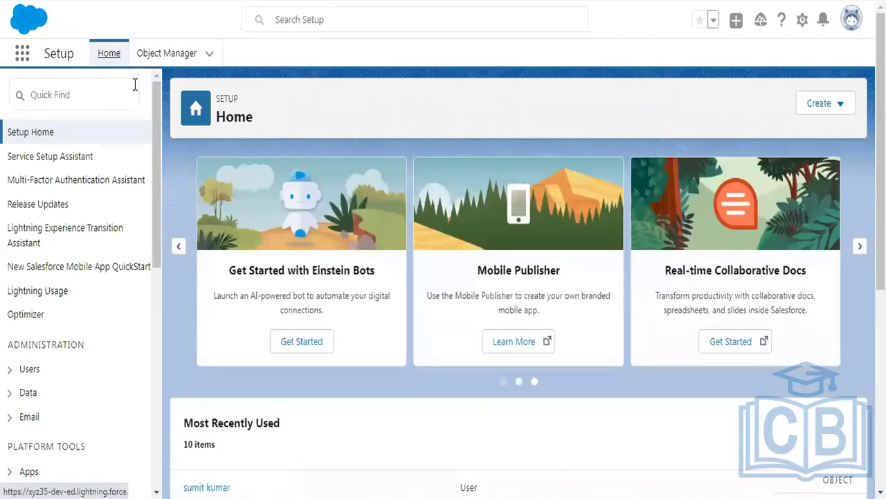
Step: Find the Patient Detail object in the Object Manager by searching for "patient de" and open it
click(155, 55)
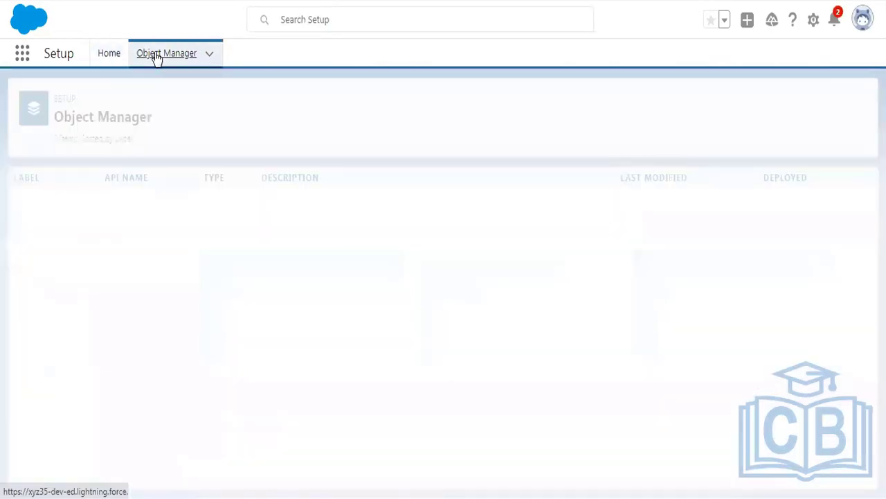
click(657, 106)
text(pa)
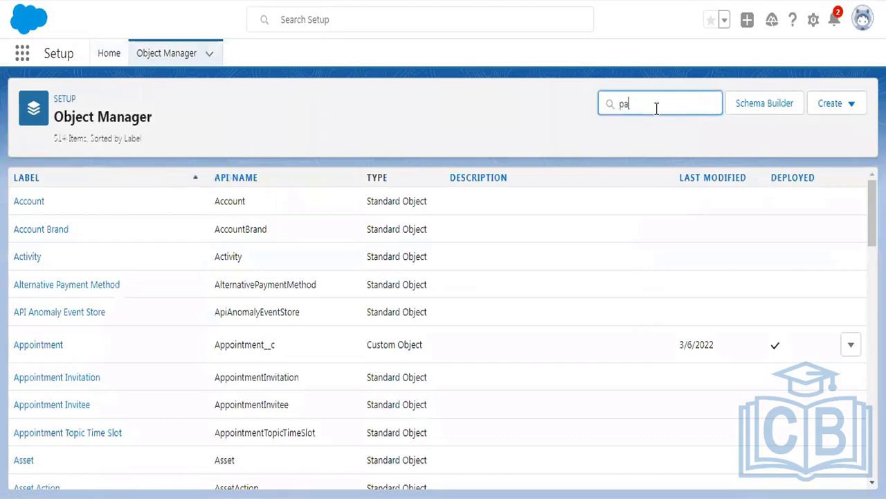
text(tient de)
click(38, 207)
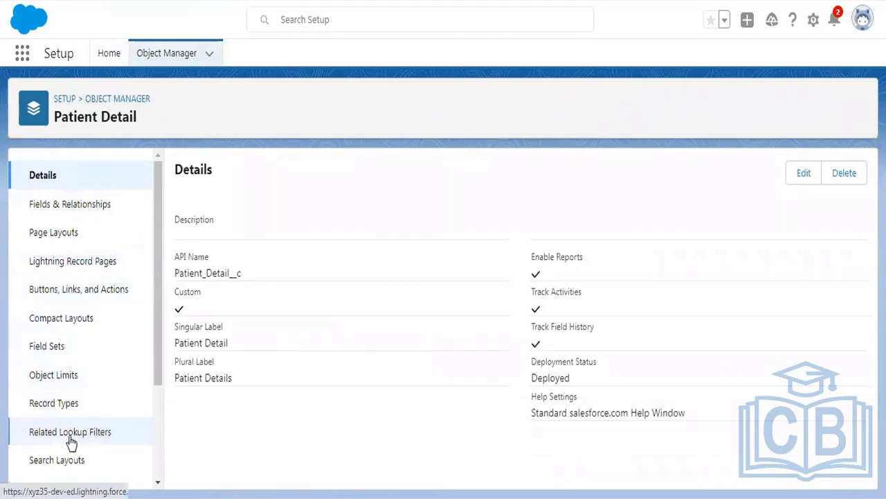
Step: Examine the Patient Detail object's Lightning record pages and its list of page layouts
scroll(101, 247, down, 2)
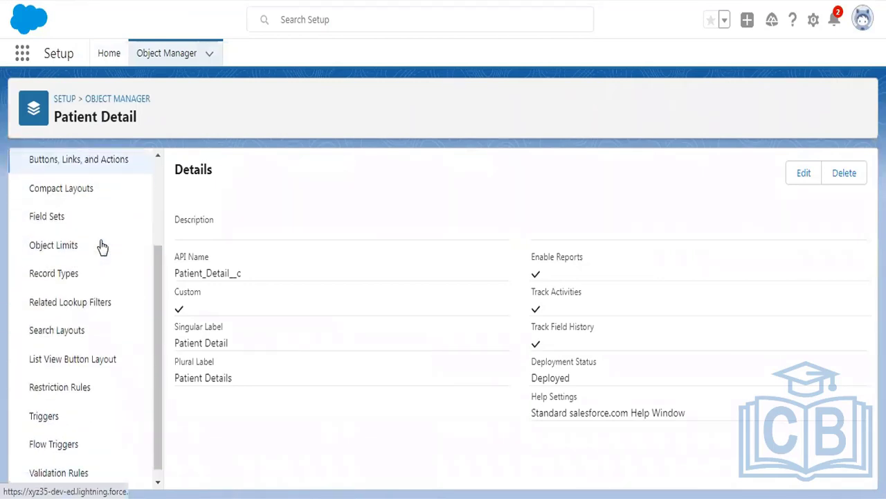
scroll(107, 247, down, 1)
scroll(146, 264, up, 2)
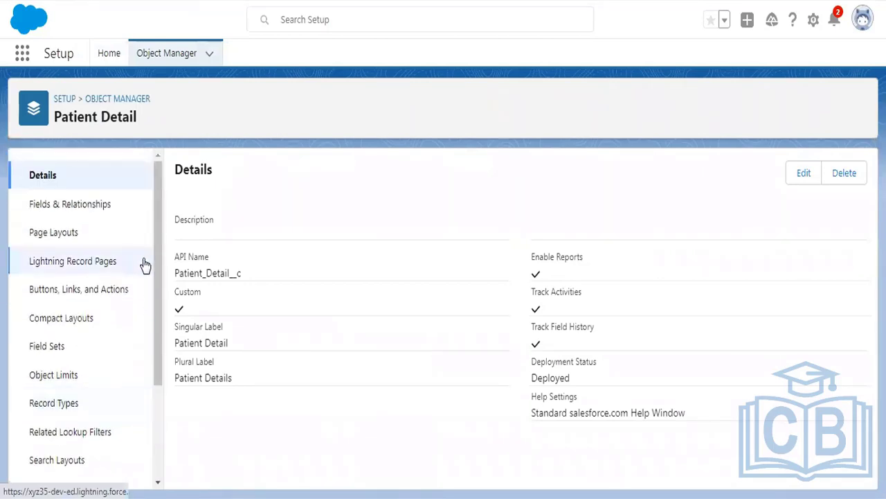
click(82, 263)
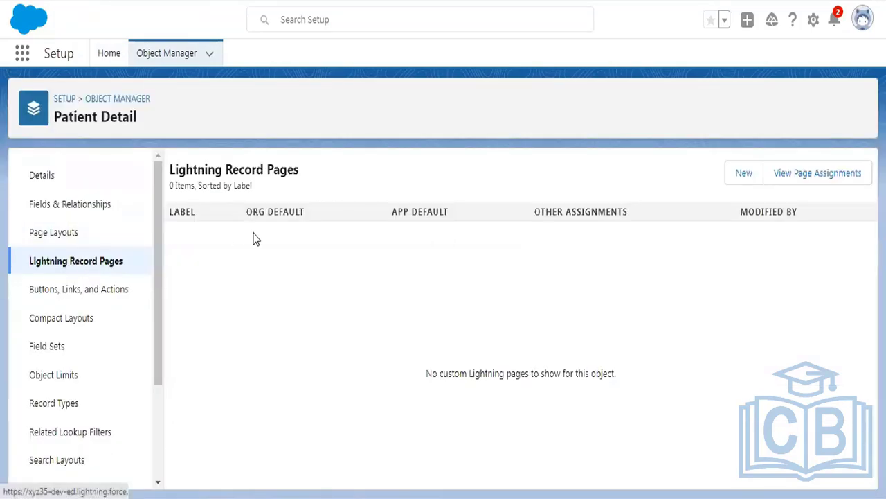
click(859, 152)
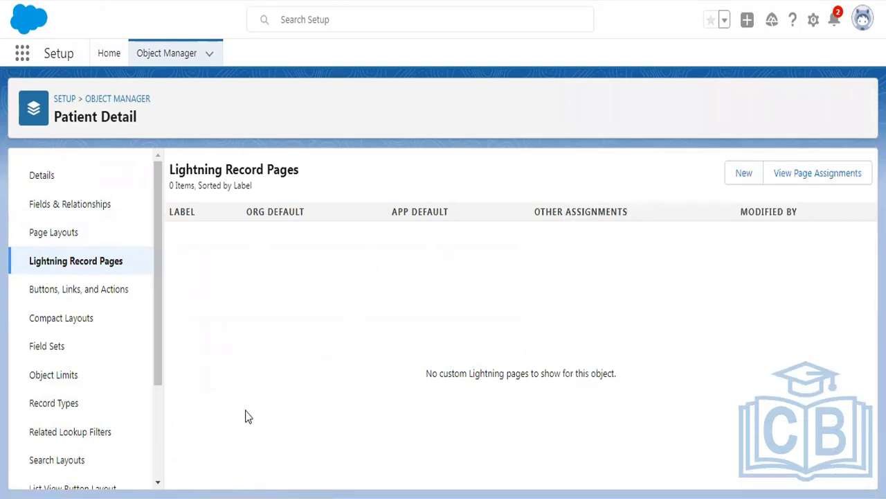
click(51, 239)
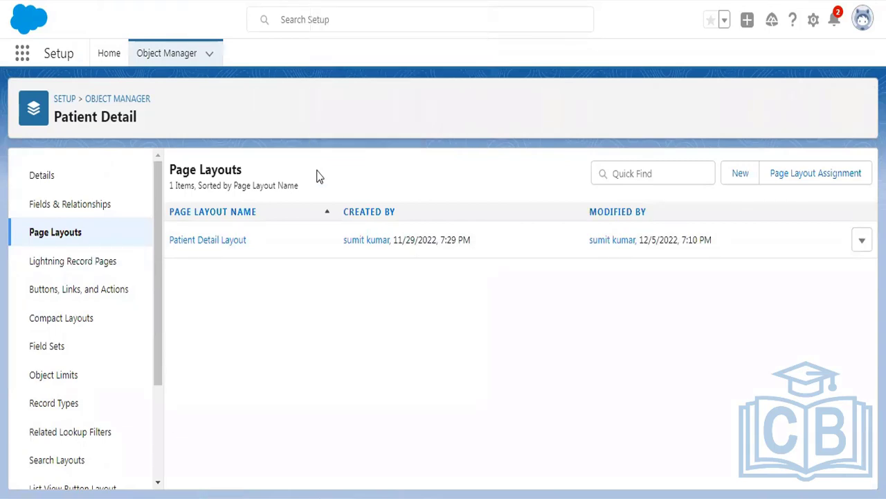
Step: Start a new custom field on the Patient Detail object with Picklist as its data type
click(74, 208)
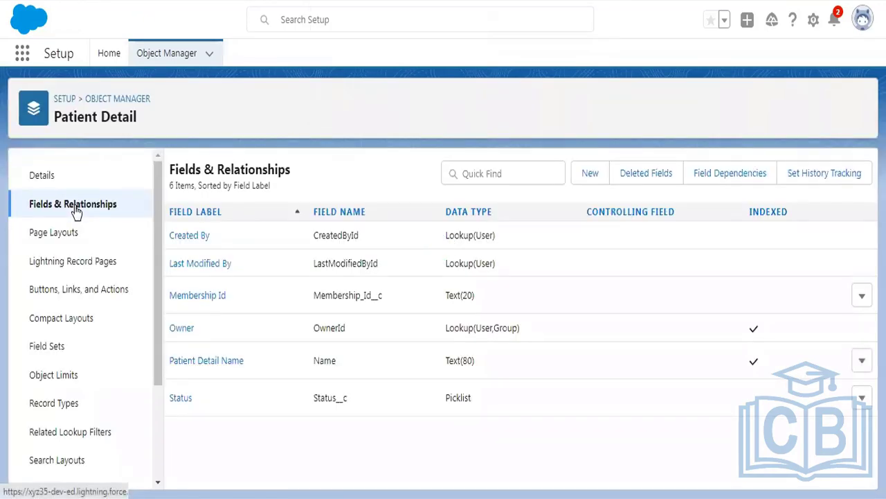
click(590, 182)
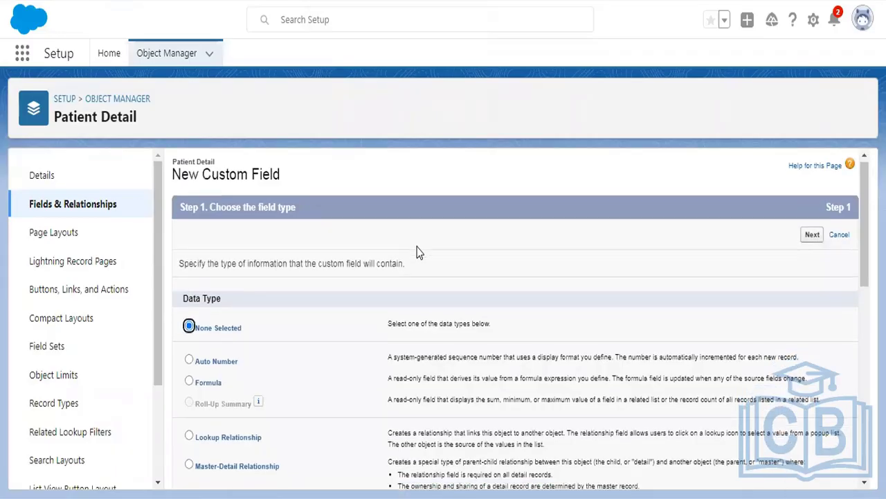
scroll(416, 246, down, 3)
scroll(417, 246, down, 3)
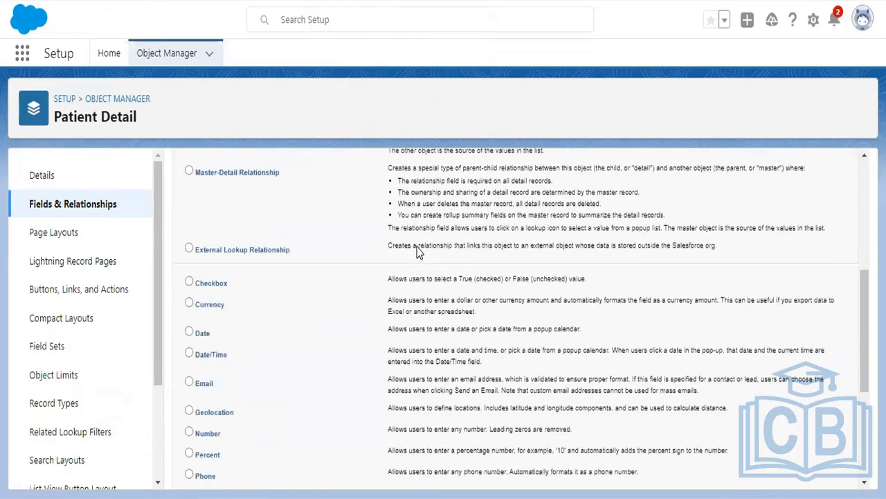
click(207, 421)
scroll(692, 401, down, 2)
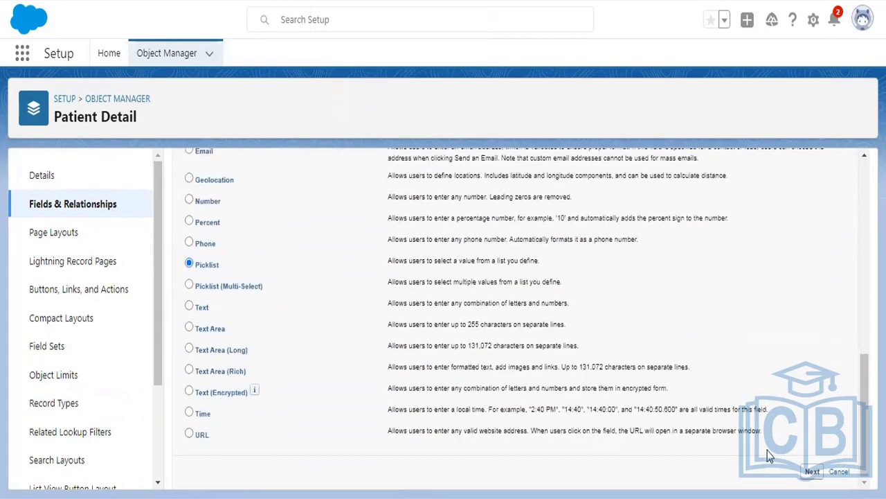
click(810, 475)
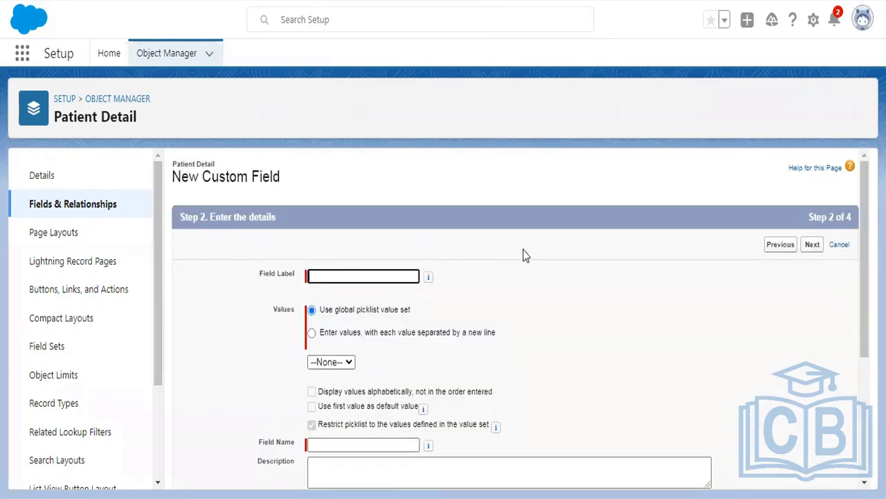
Step: Label the picklist field "Source" and enter its own values Newspaper, Referral, Direct and Social Media, one per line
text(Source)
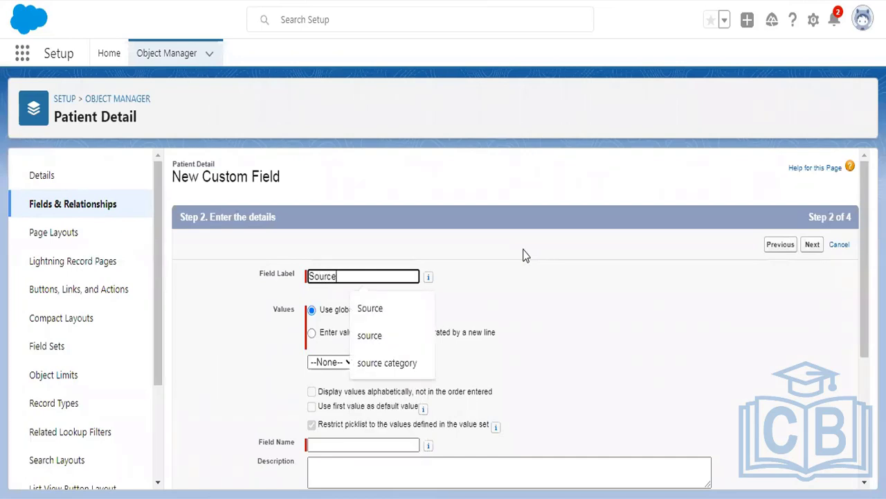
key(Tab)
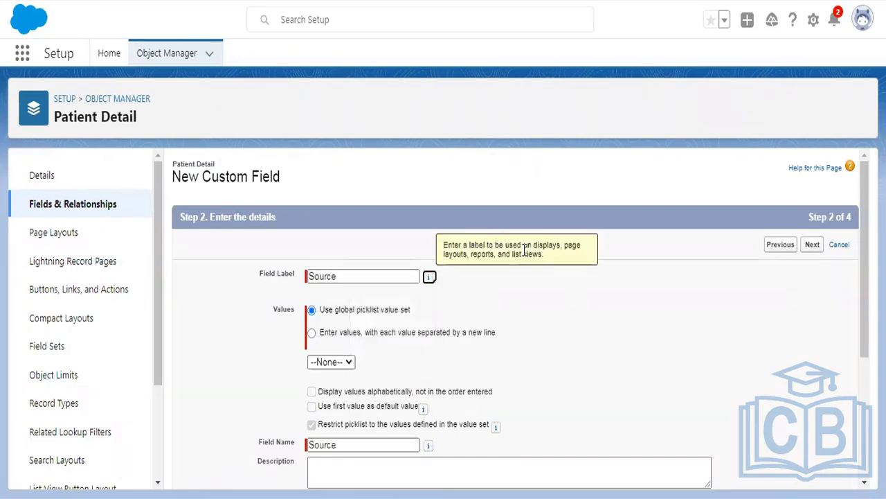
click(343, 332)
click(352, 376)
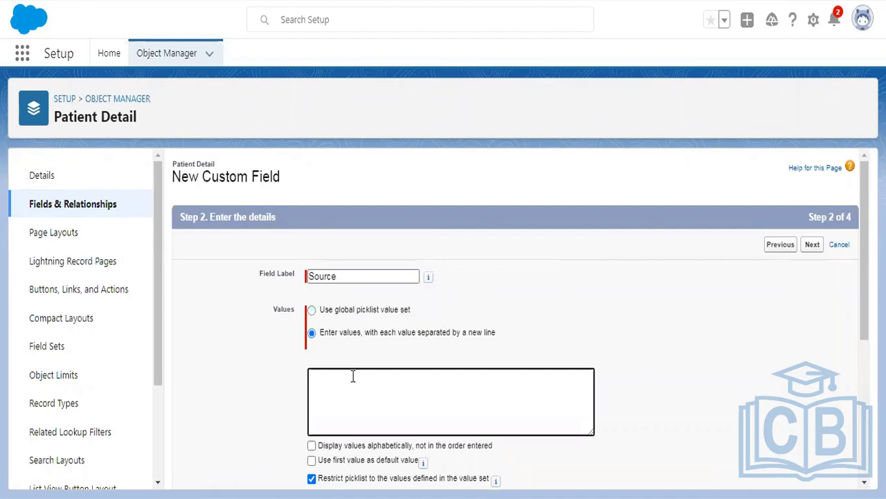
text(Nw)
key(BackSpace)
text(ewspaper Referral Direct )
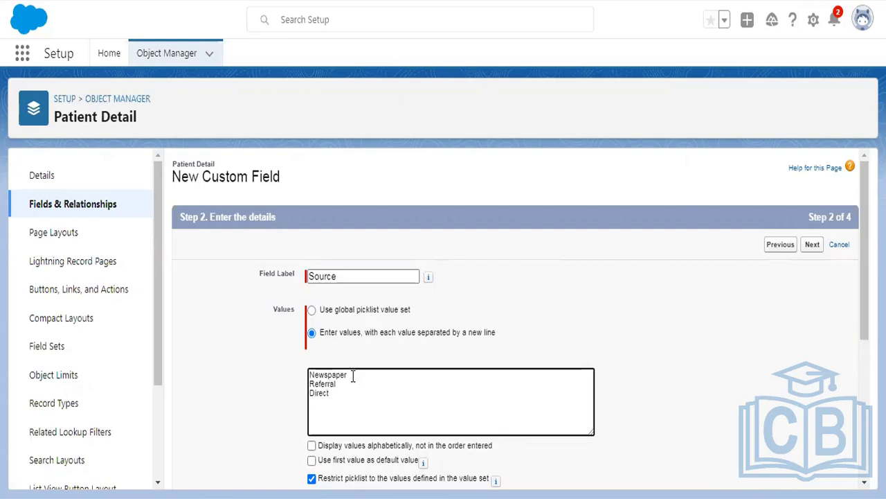
text(Social Media)
Step: Accept the default field-level security, keep the Source field added to Patient Detail Layout and save it
click(813, 245)
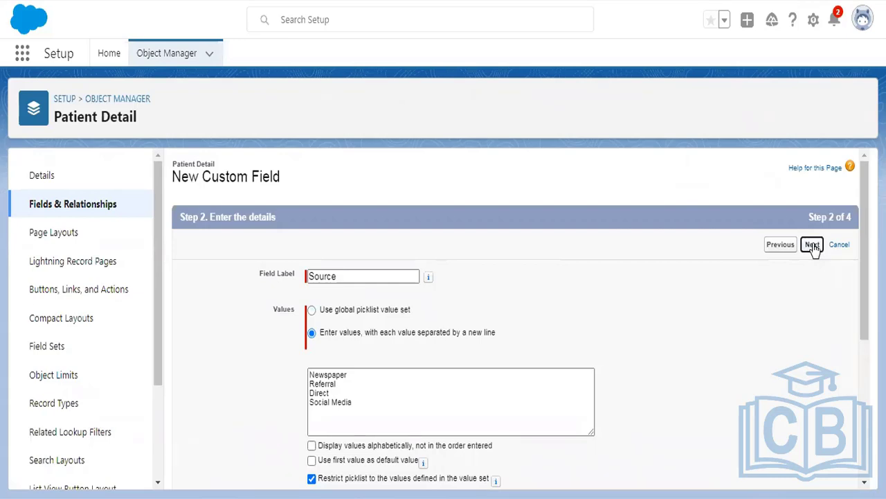
click(812, 245)
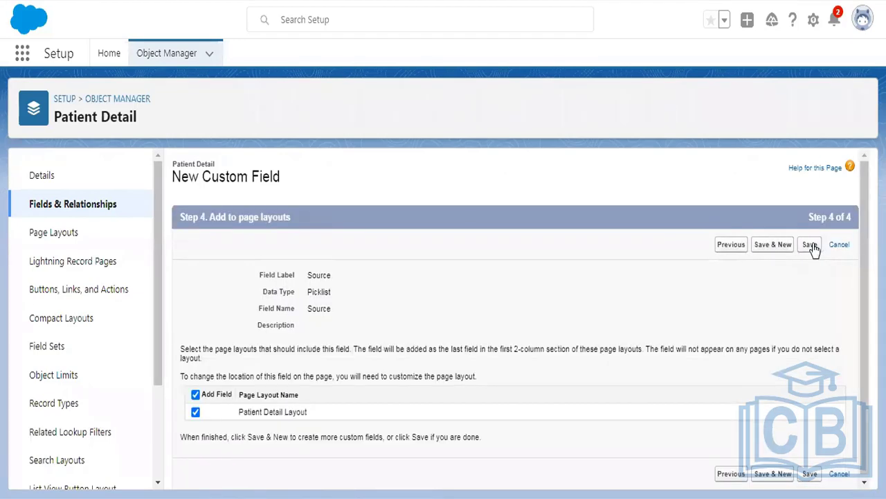
click(811, 247)
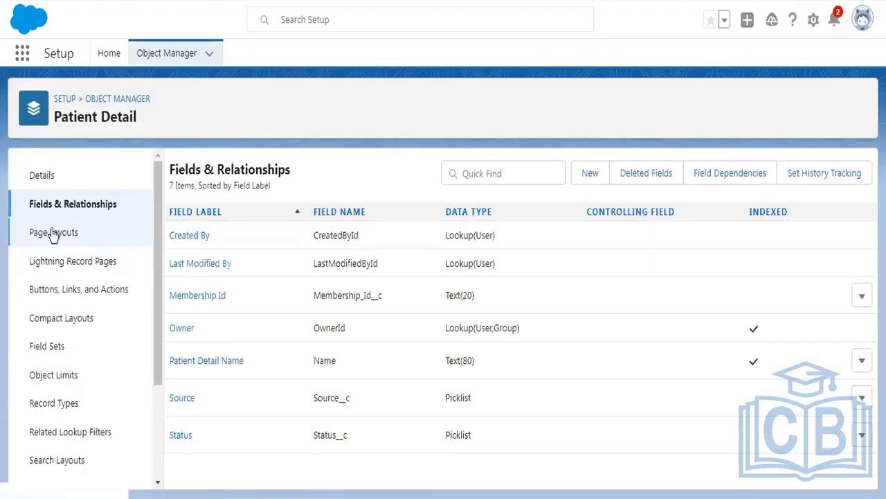
Step: Examine which fields Patient Detail Layout contains, compare them with the requirement notes, and return to the object's page layouts list
click(53, 233)
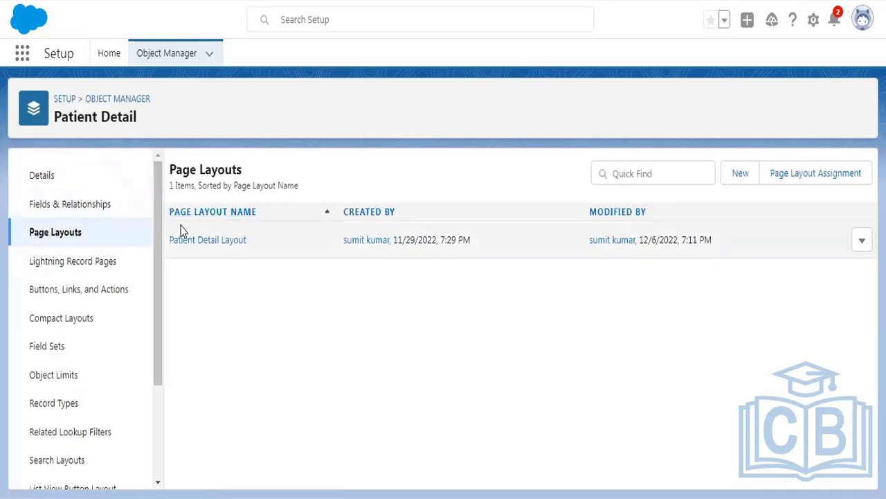
click(862, 246)
click(825, 275)
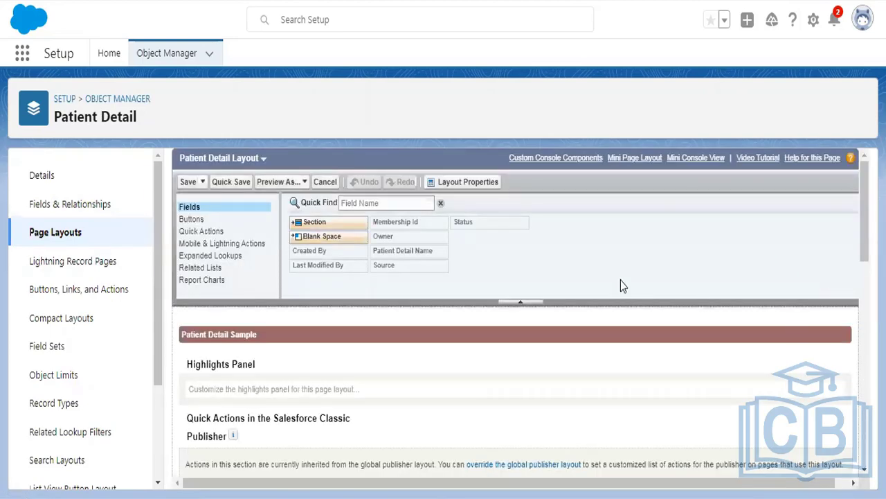
scroll(620, 286, down, 5)
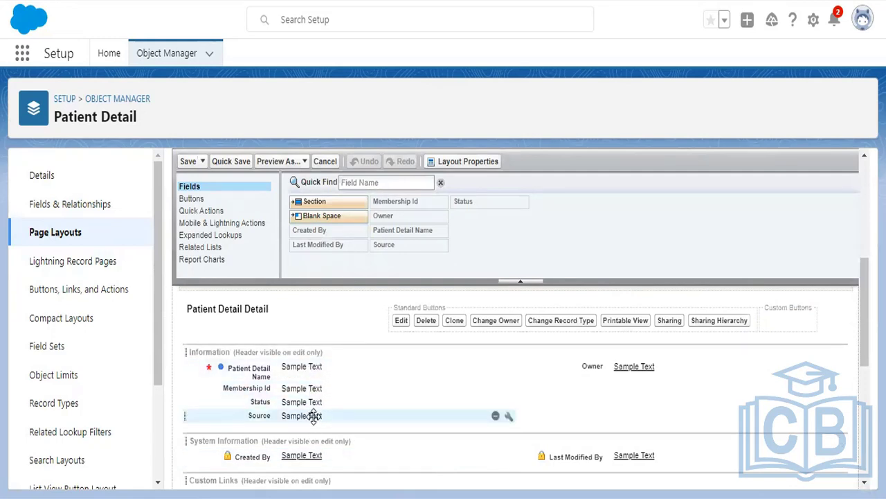
key(alt+Tab)
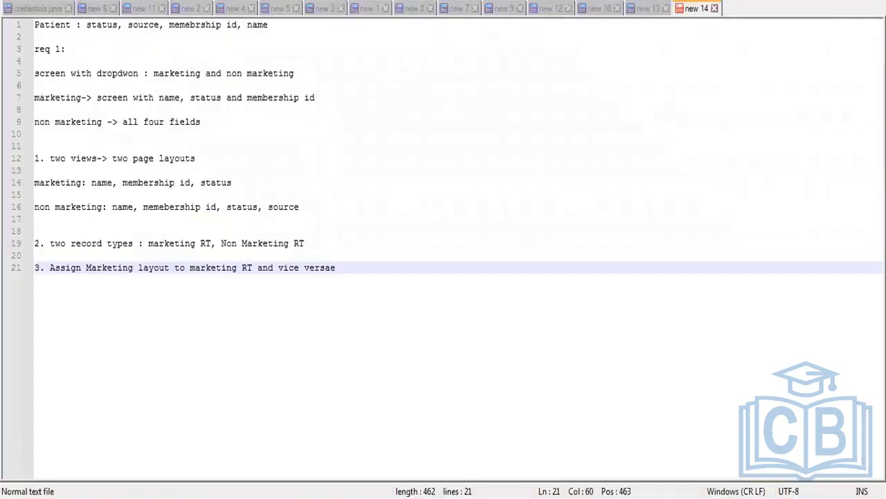
key(alt+Tab)
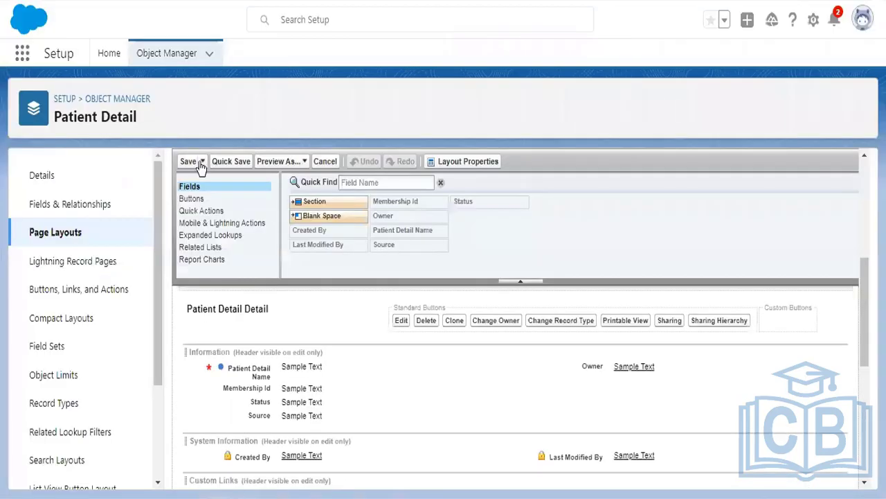
click(55, 235)
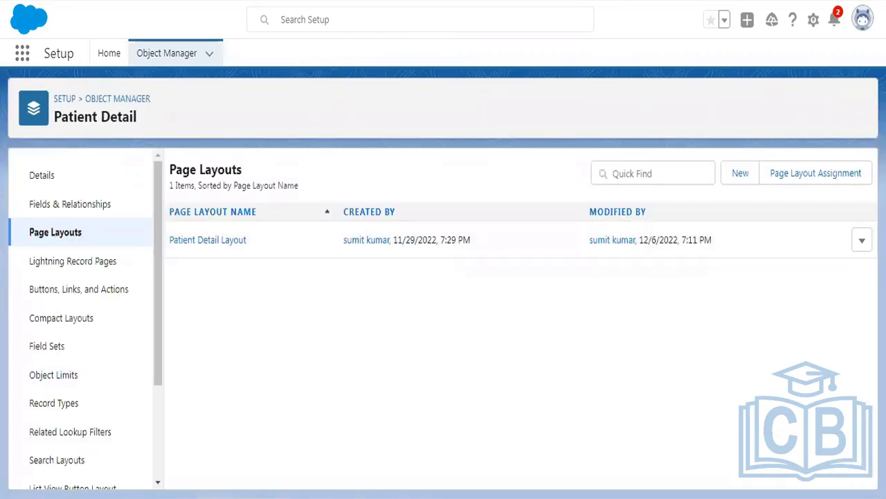
Step: Rename the Patient Detail Layout page layout to "Non Marketing Layout" and save it
click(862, 240)
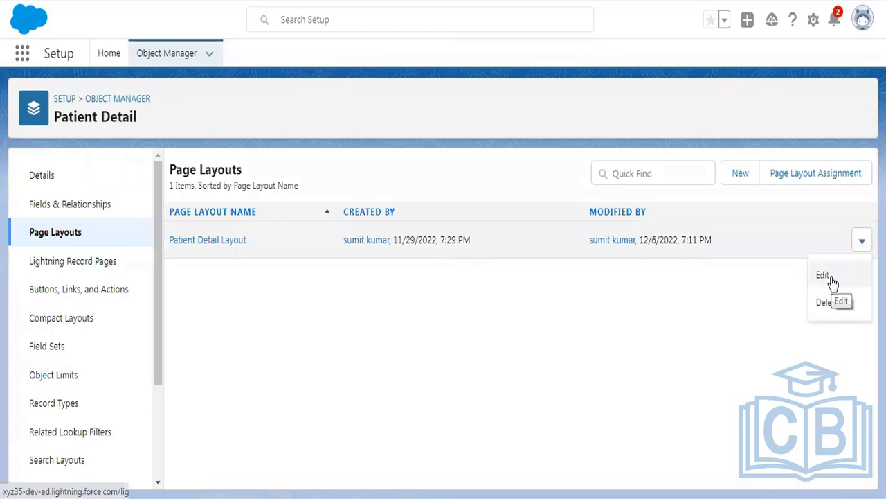
click(830, 277)
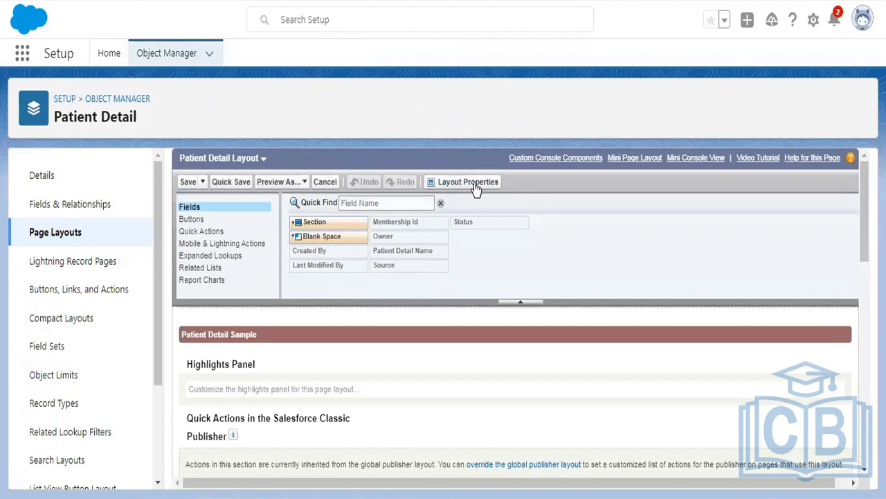
click(468, 182)
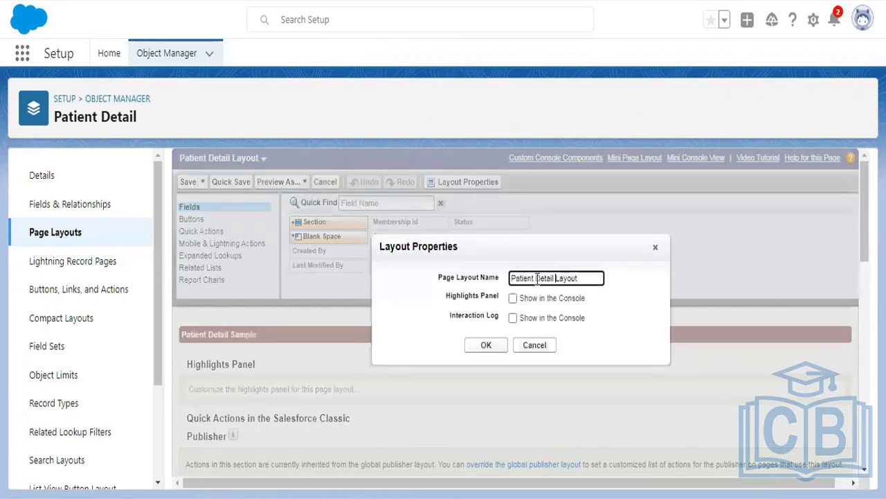
drag(537, 277, 496, 277)
text(Non Man)
text(keting)
click(490, 346)
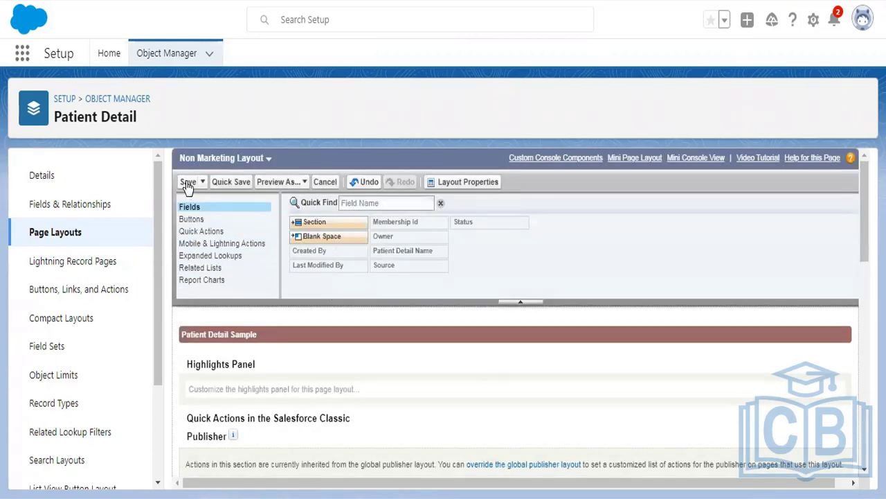
click(187, 182)
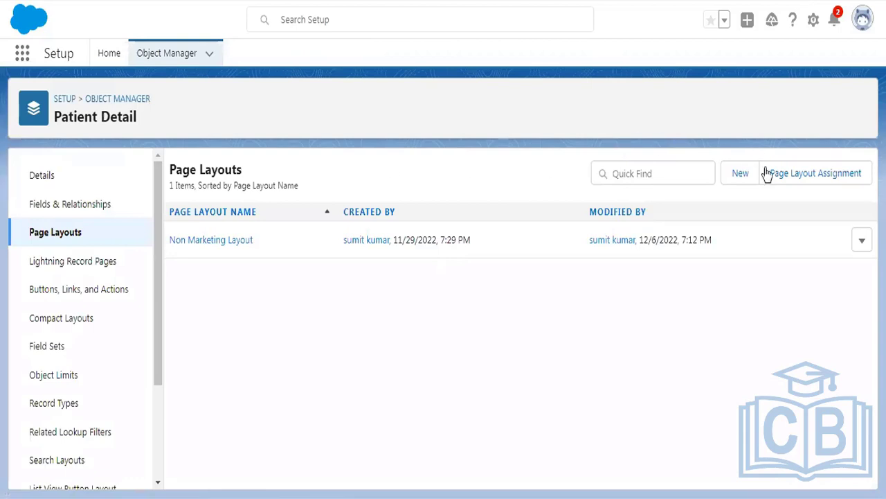
Step: Create a page layout named "Marketing layout" on Patient Detail by cloning Non Marketing Layout
click(740, 174)
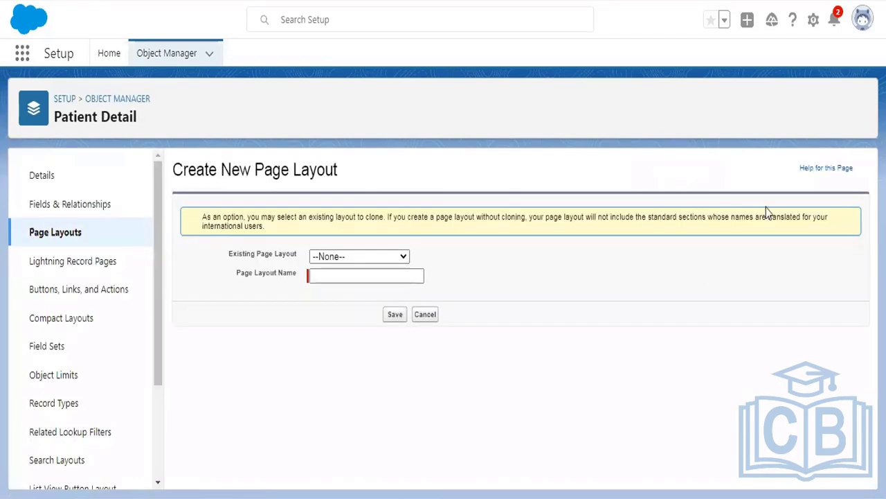
click(364, 256)
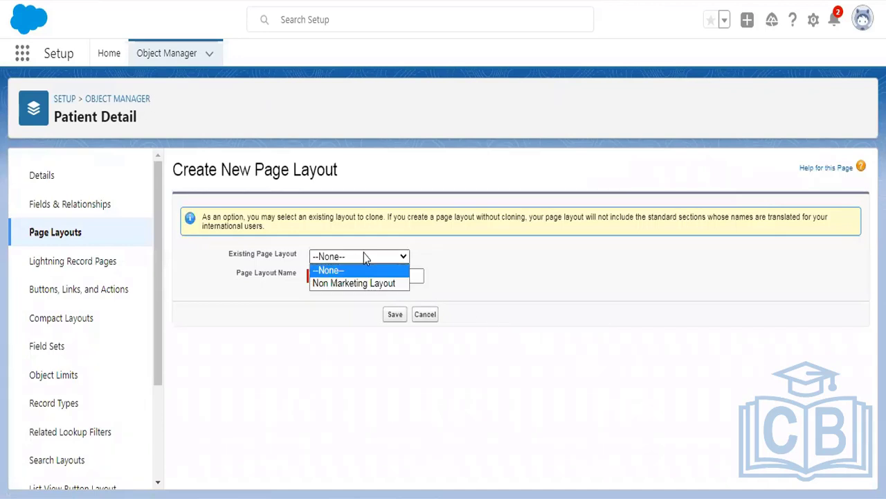
click(334, 280)
click(334, 277)
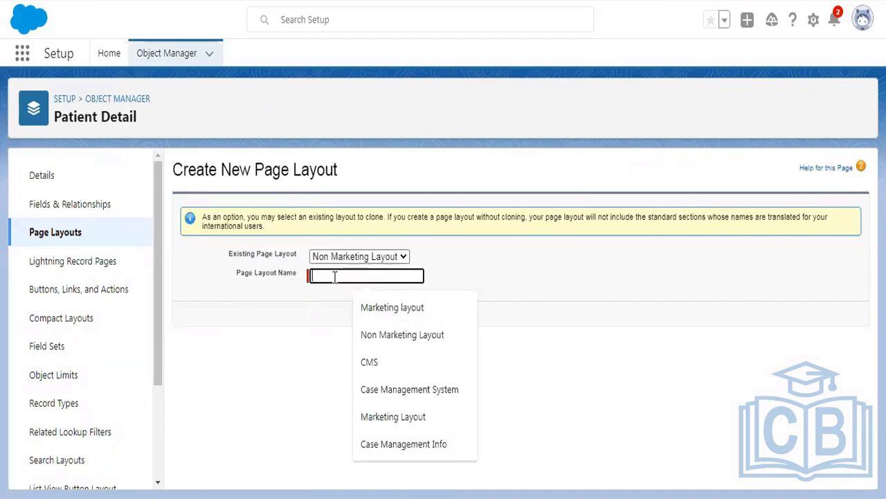
text(Marketing layout)
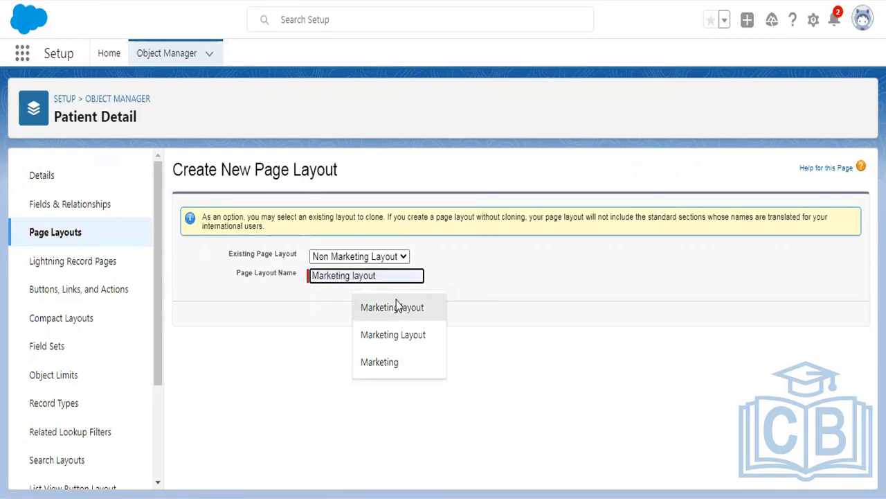
click(393, 307)
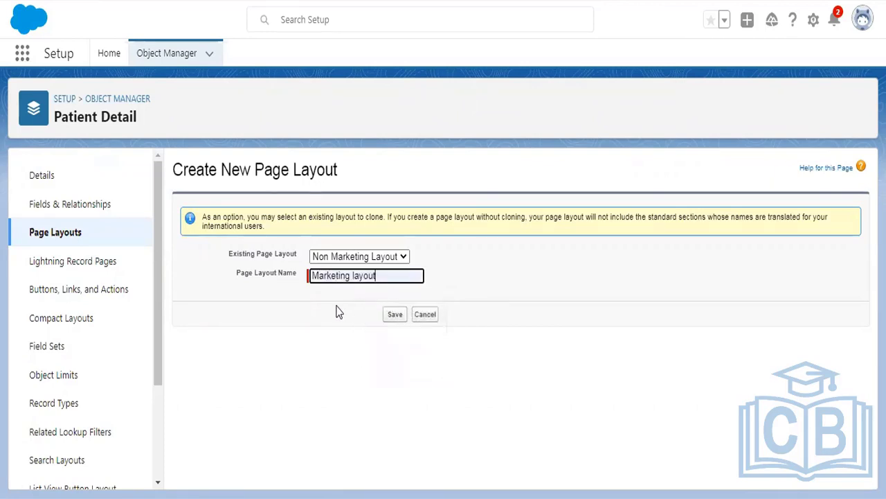
click(393, 315)
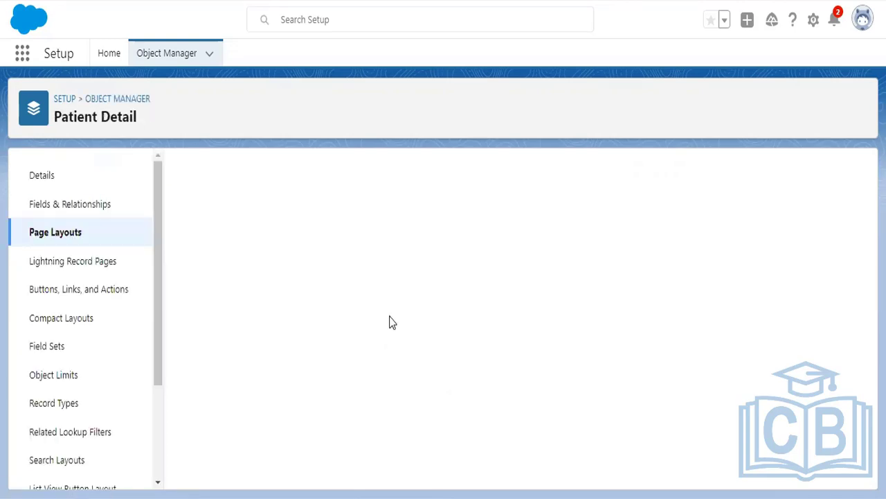
scroll(539, 369, down, 5)
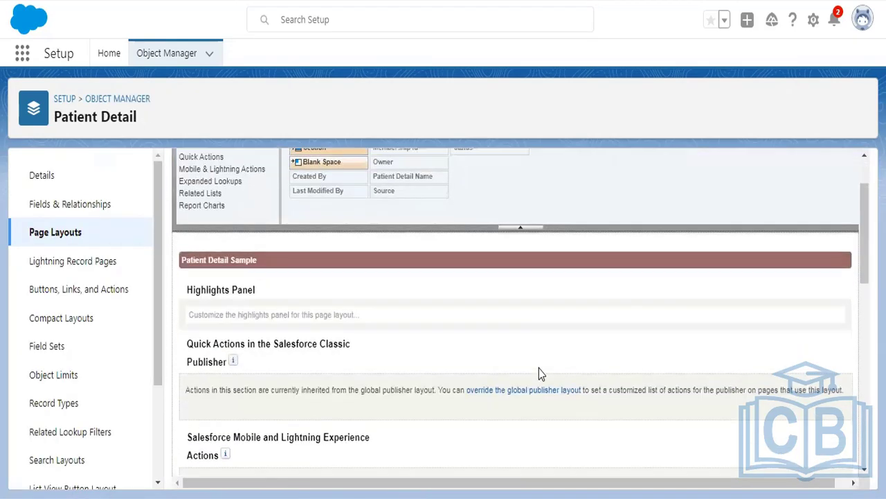
scroll(541, 371, down, 1)
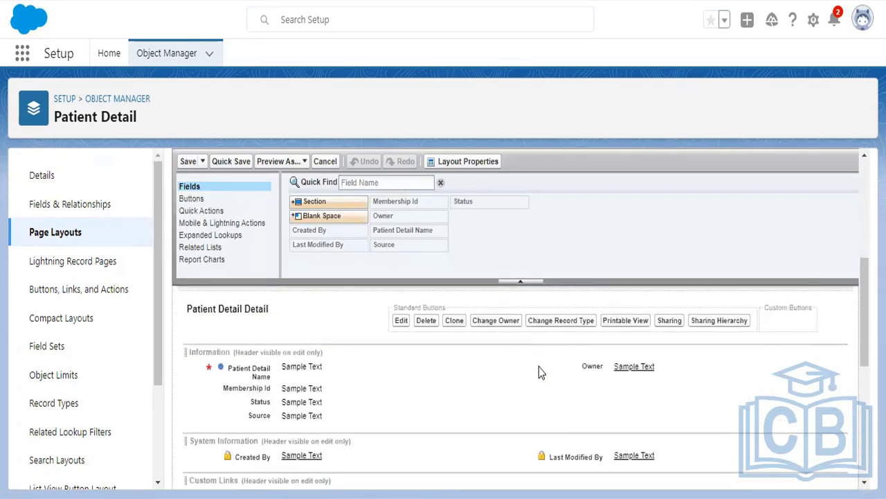
Step: Try to delete the Marketing layout from Patient Detail's list of page layouts
click(71, 233)
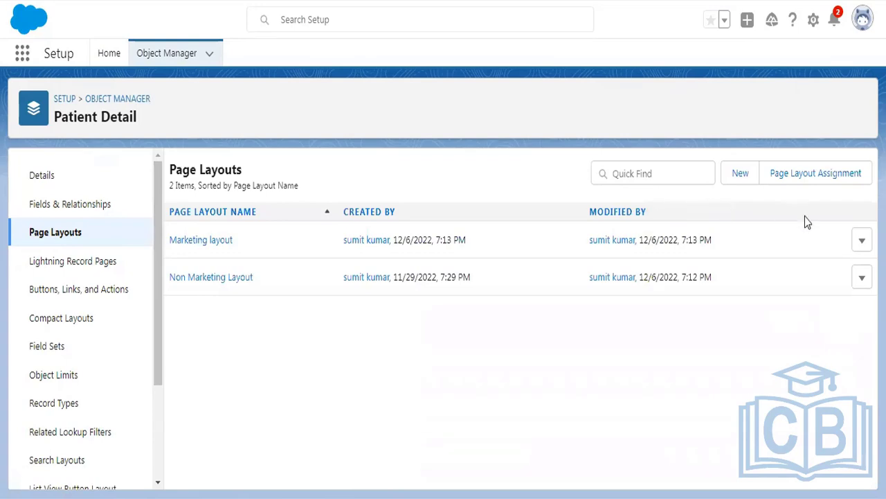
click(862, 242)
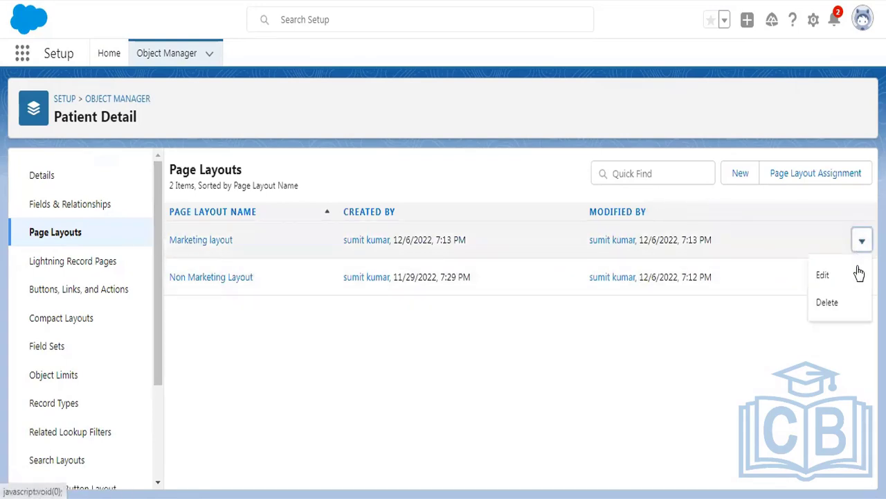
click(828, 302)
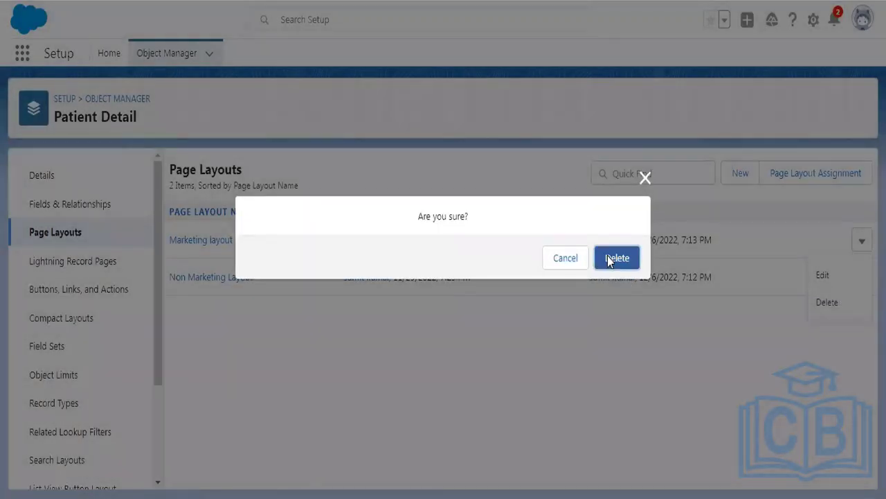
click(607, 258)
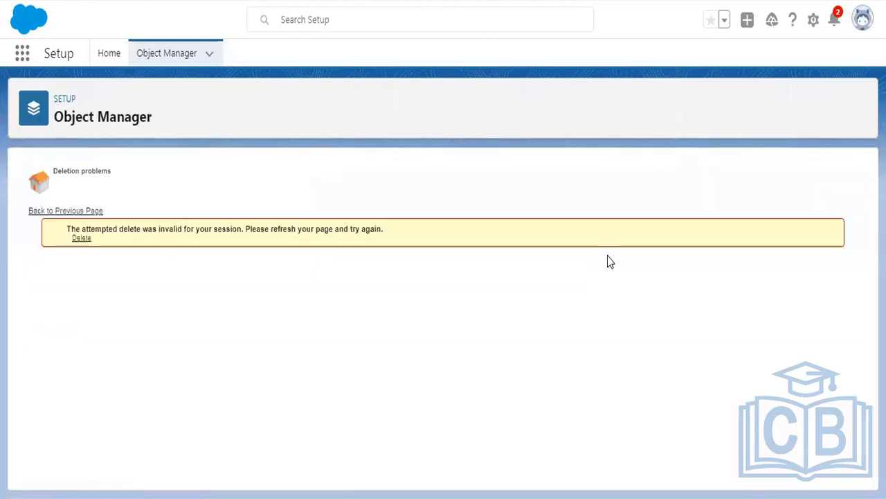
Step: Finish deleting the existing Marketing layout and recreate a page layout named "Marketing layout" by cloning Non Marketing Layout
click(85, 239)
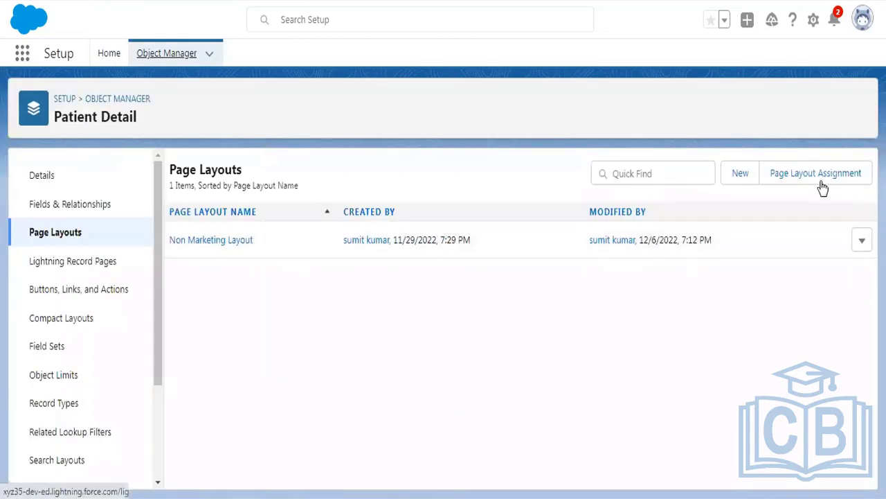
click(736, 177)
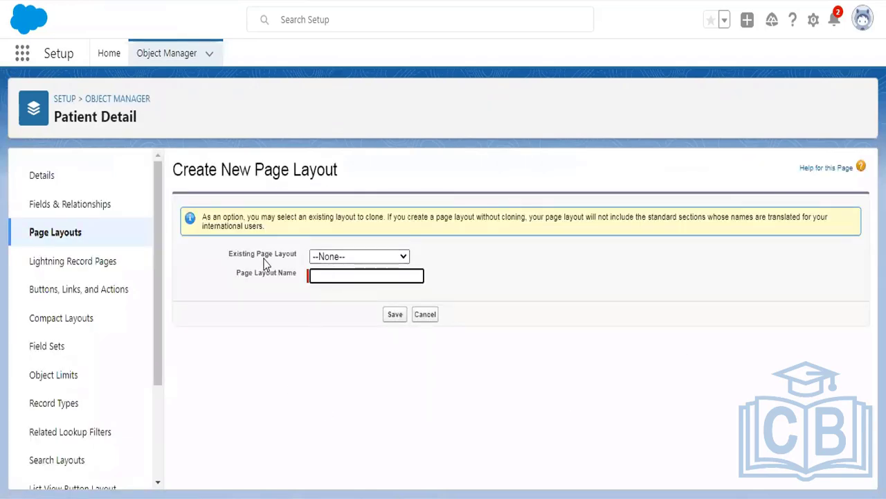
drag(229, 259, 298, 258)
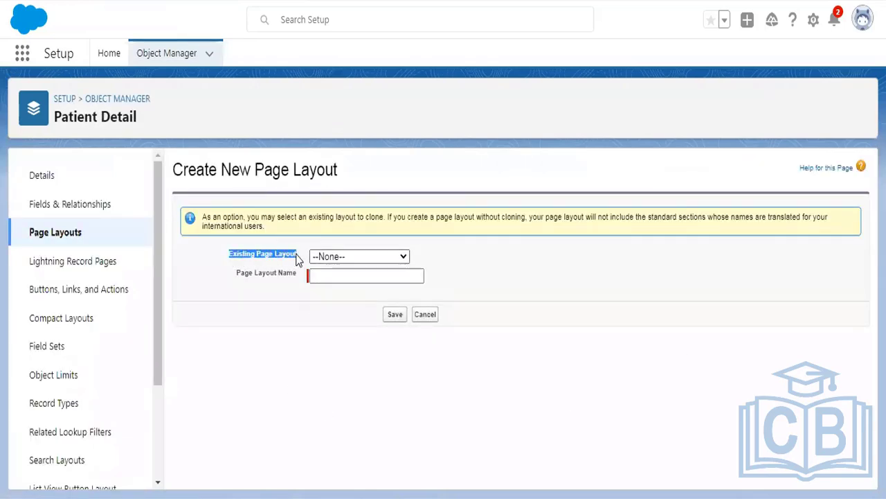
click(336, 259)
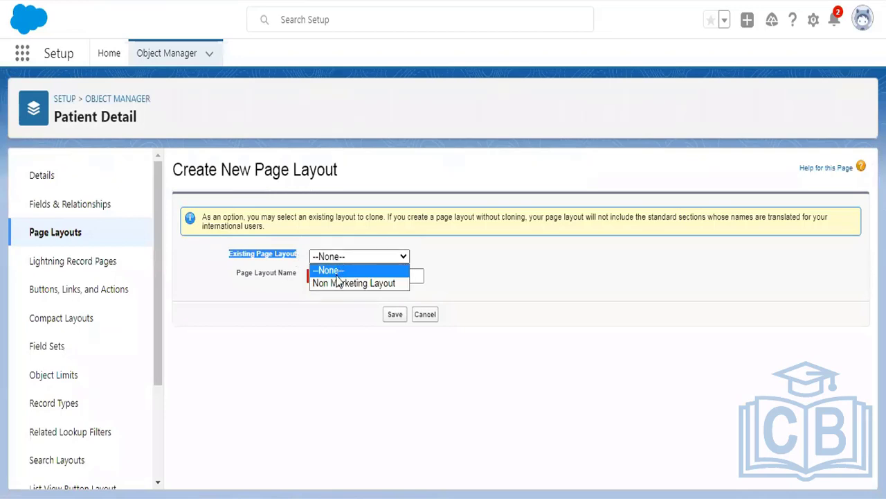
click(332, 283)
click(331, 275)
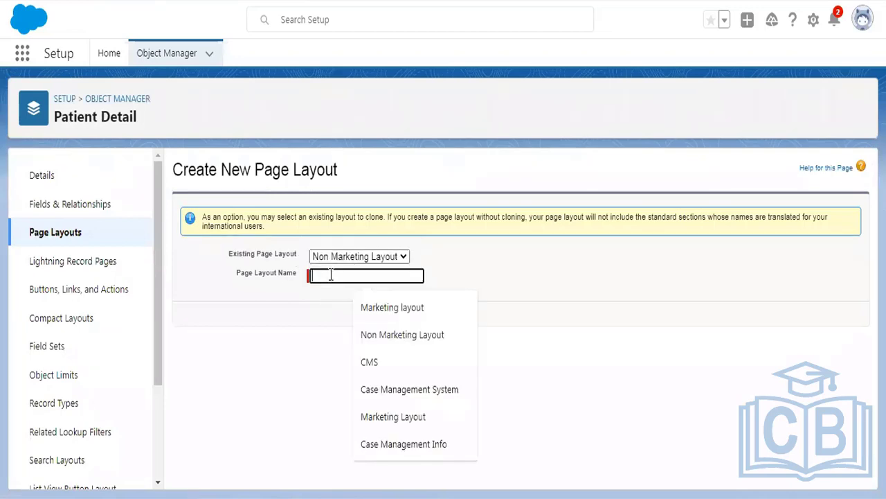
click(422, 310)
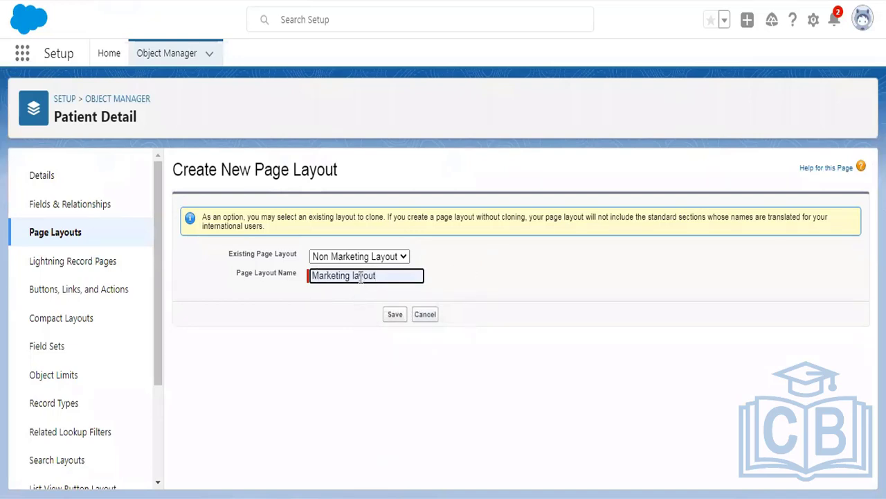
click(394, 315)
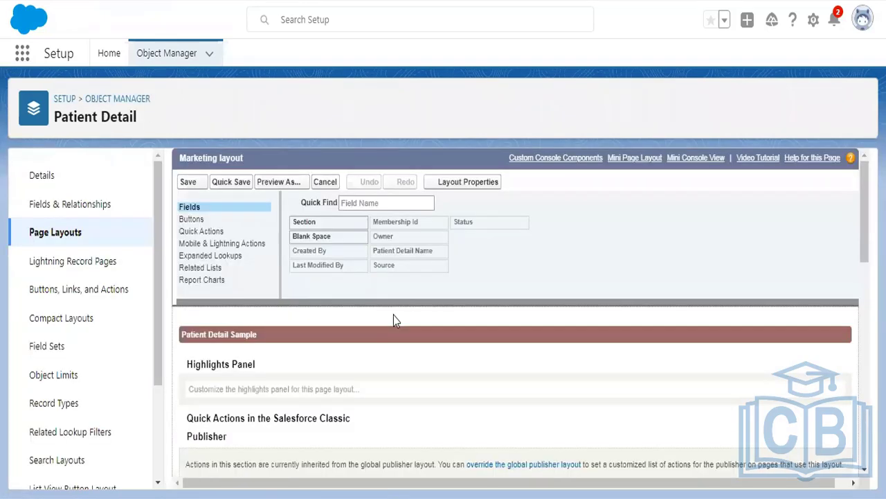
Step: Remove the Source field from the Information section of the Marketing layout and save the layout
scroll(393, 315, down, 1)
scroll(393, 315, down, 5)
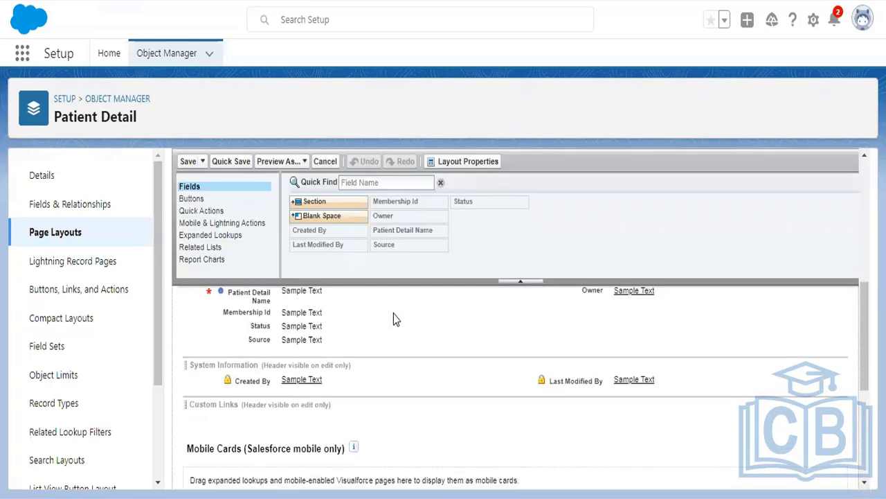
scroll(393, 313, up, 1)
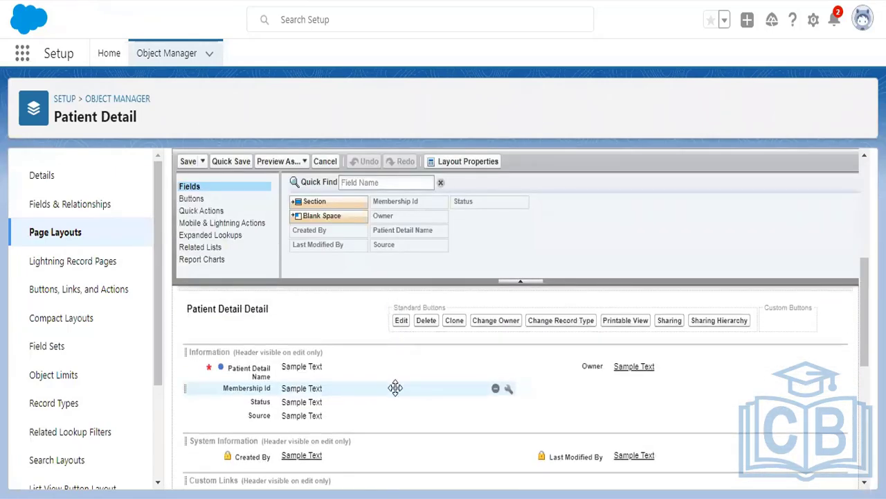
mouse_move(496, 417)
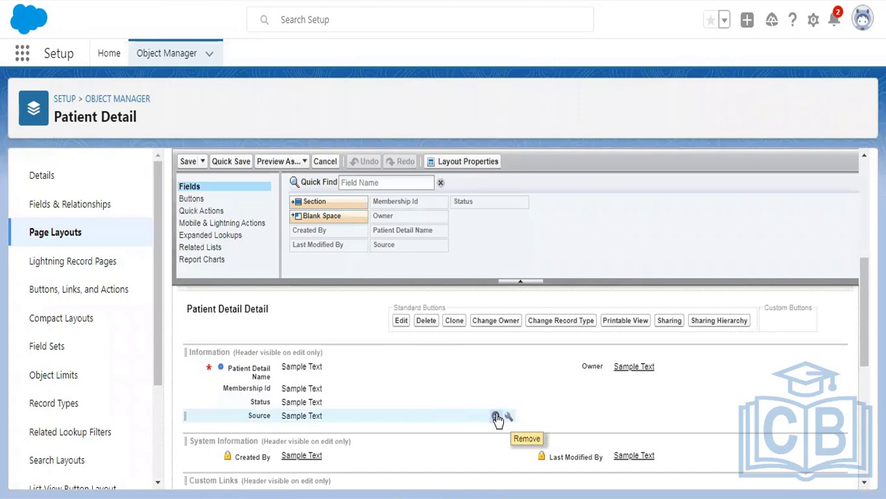
click(496, 416)
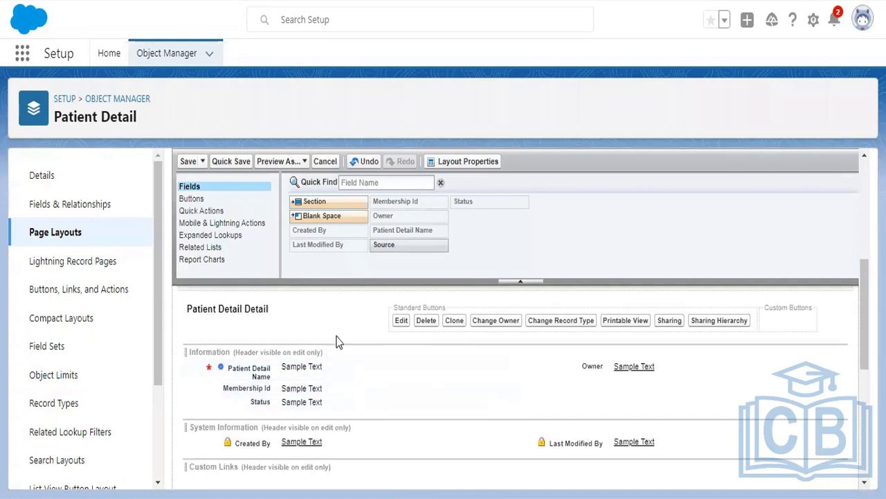
click(188, 162)
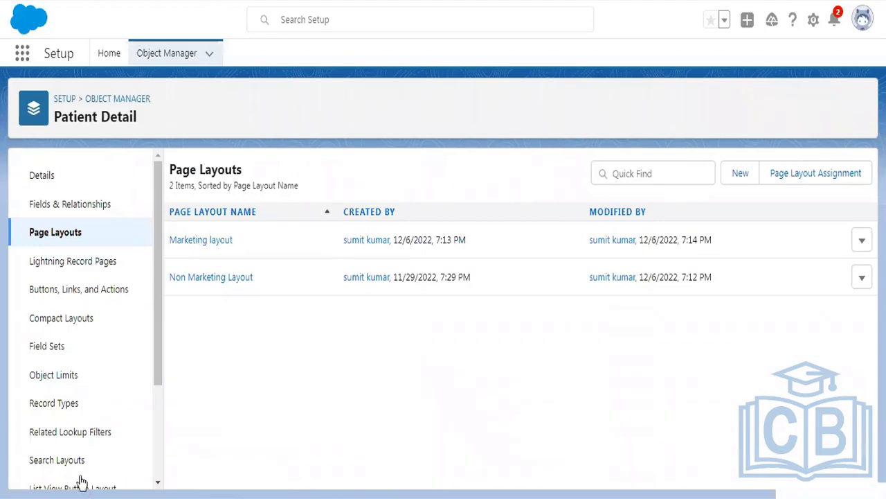
Step: Start a new Patient Detail record type with the label "Marketing RT" and record type name "Marketing_RT"
click(63, 409)
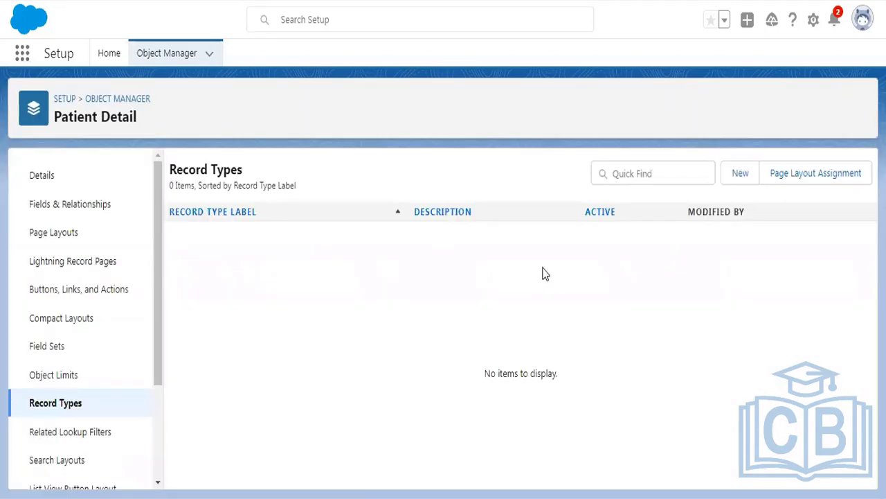
click(737, 177)
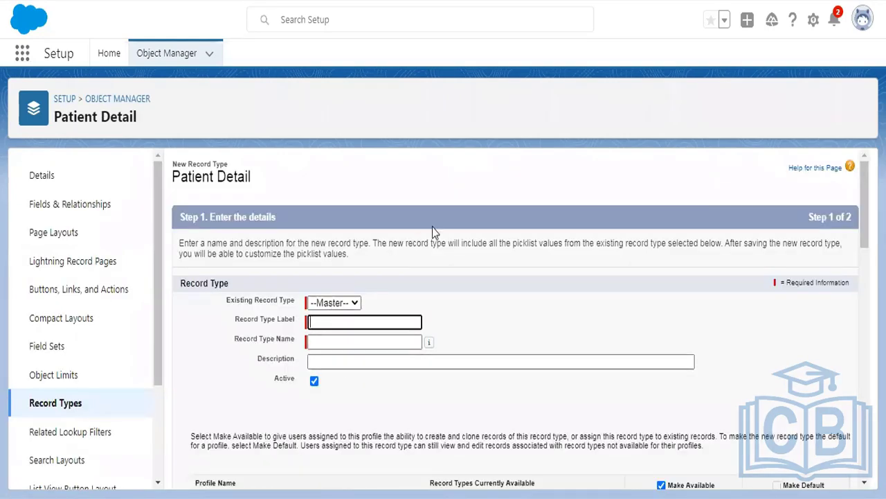
scroll(380, 241, down, 1)
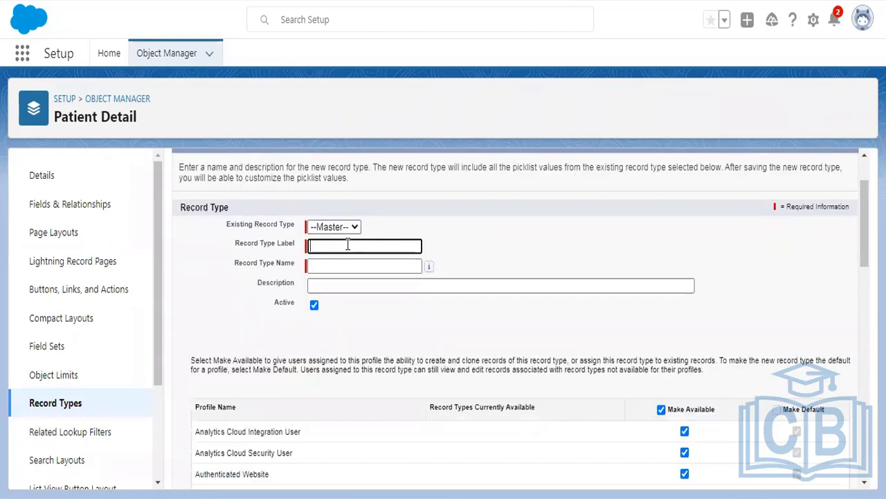
text(Market)
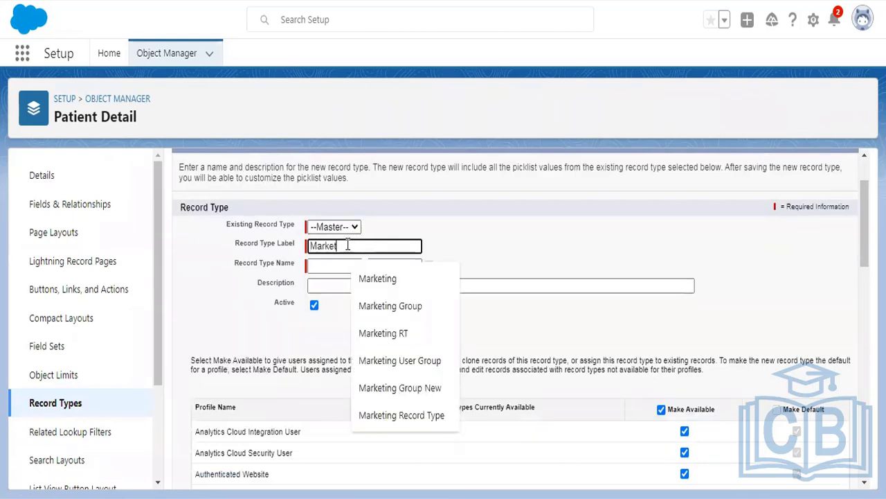
text(ing RT)
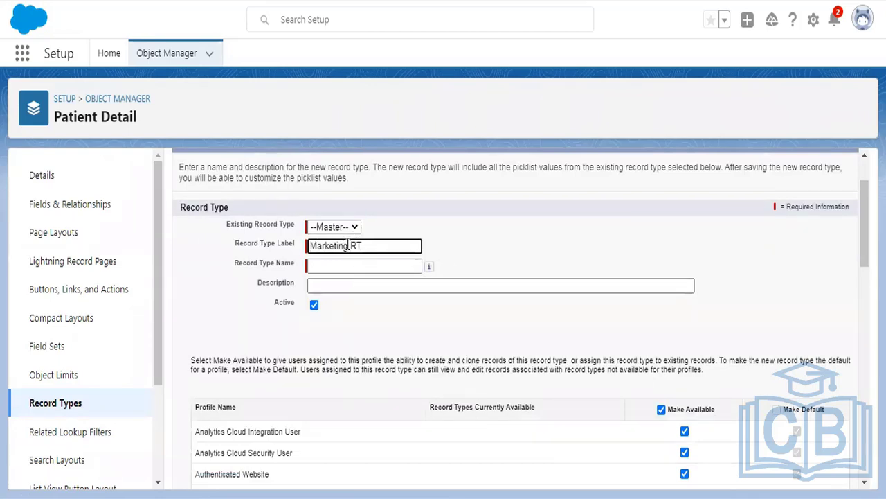
key(Tab)
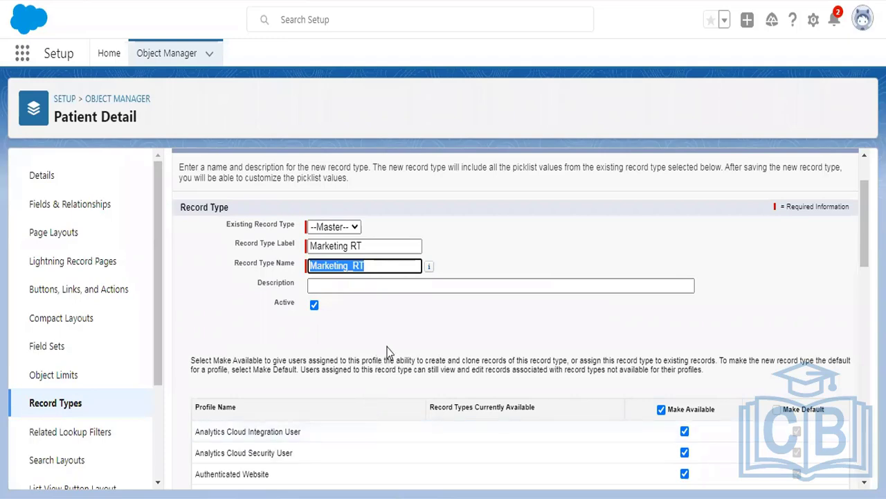
Step: Examine the record type details and the availability and default settings listed for each profile
scroll(809, 258, down, 5)
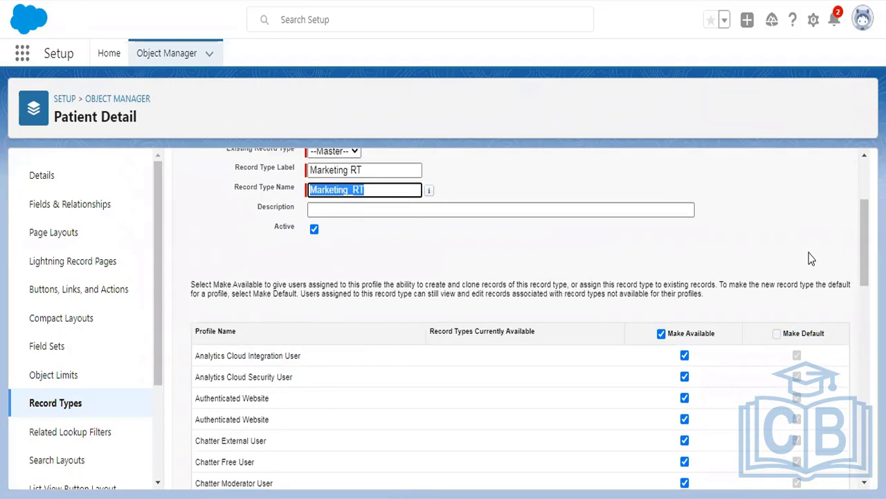
scroll(811, 258, down, 7)
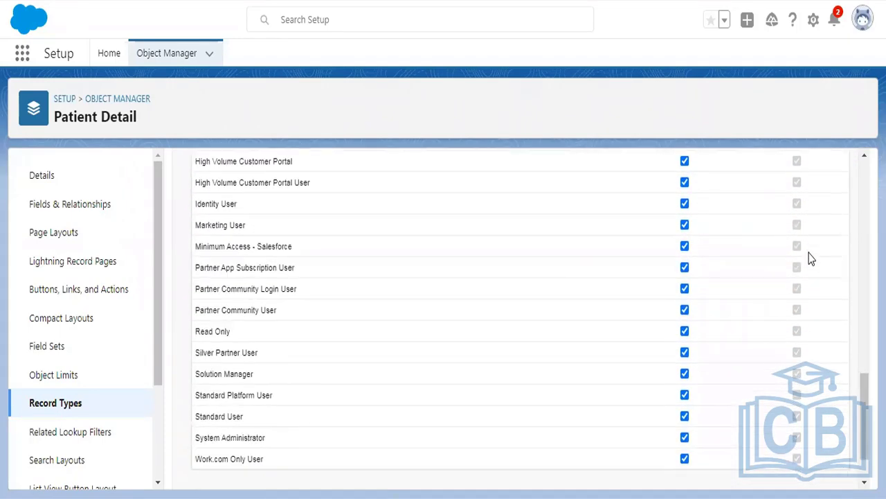
scroll(805, 257, up, 4)
scroll(805, 258, up, 6)
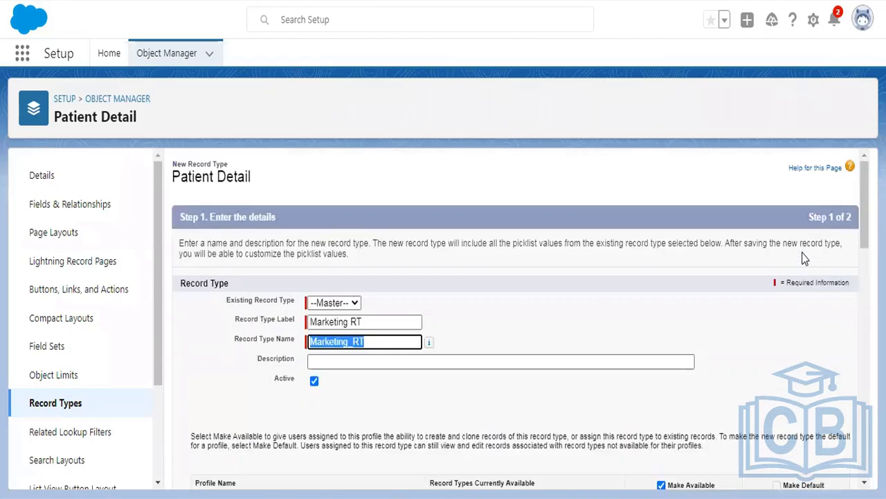
scroll(805, 258, down, 12)
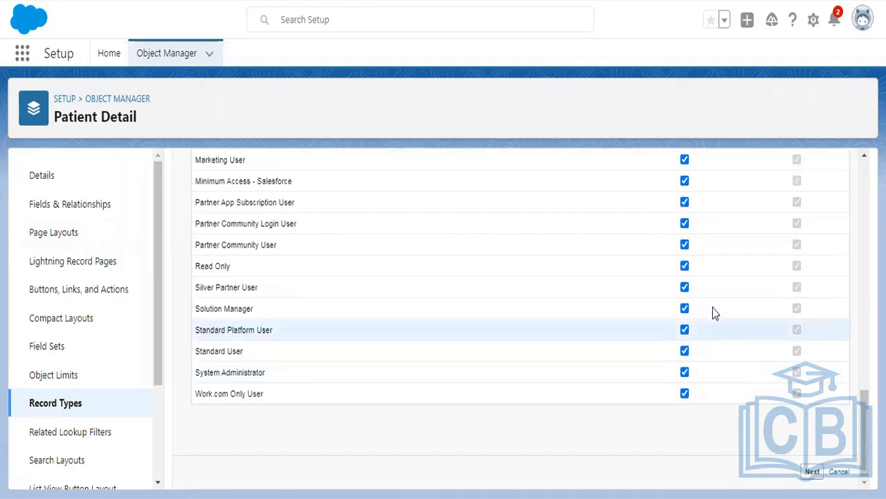
scroll(720, 297, up, 8)
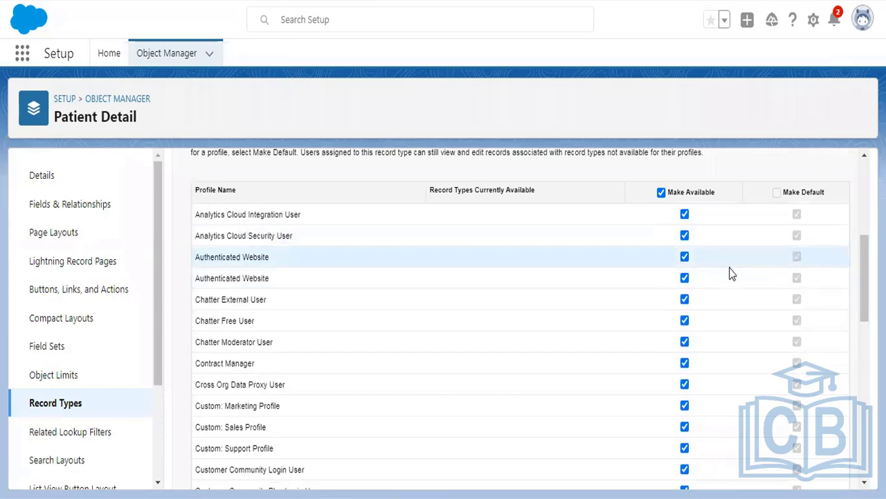
scroll(732, 271, down, 10)
scroll(785, 461, down, 2)
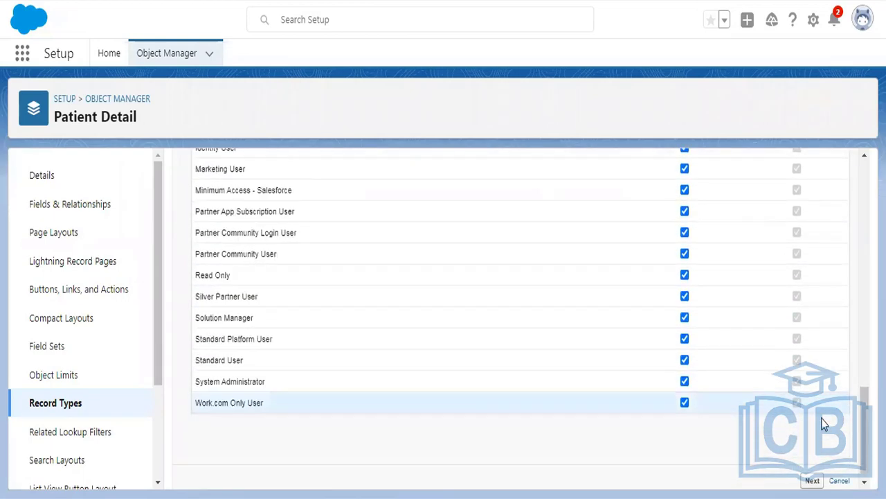
Step: Apply Marketing layout to all profiles for the Marketing RT record type and save the record type
click(812, 474)
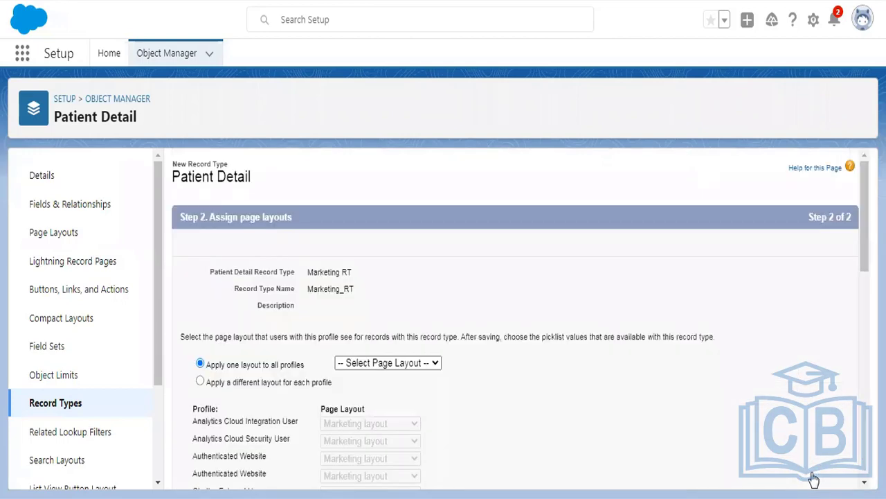
scroll(403, 259, down, 1)
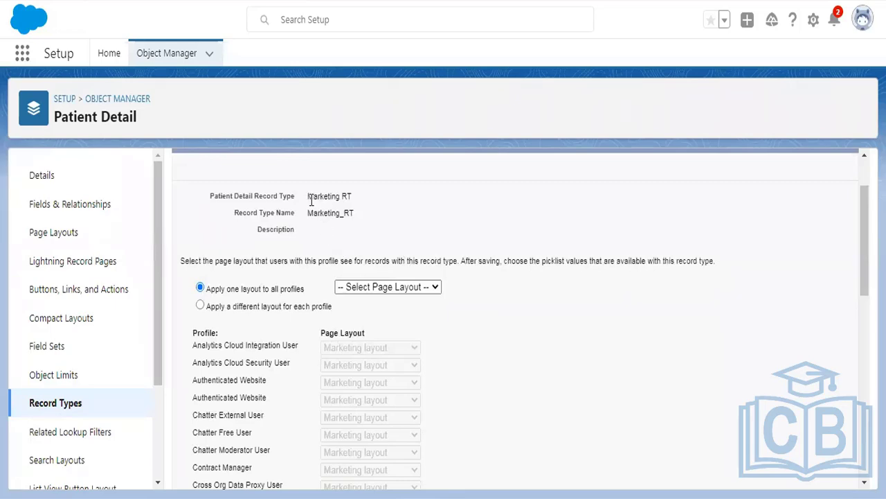
drag(308, 196, 351, 197)
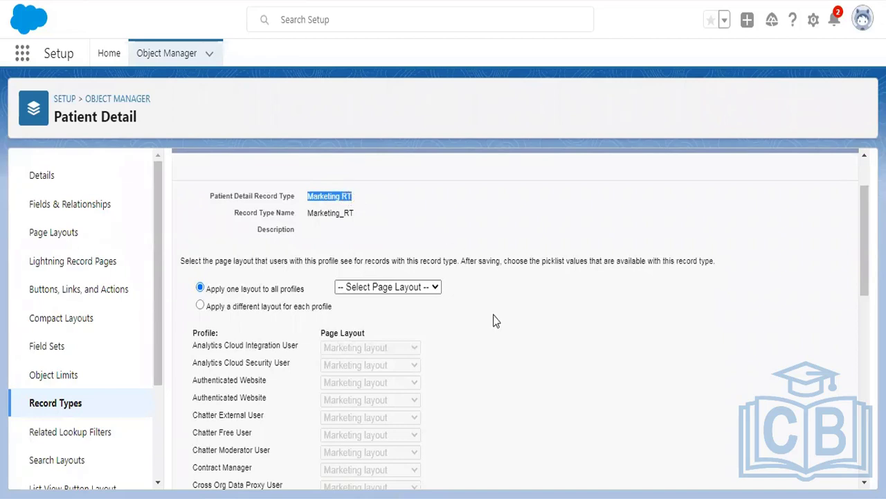
click(401, 288)
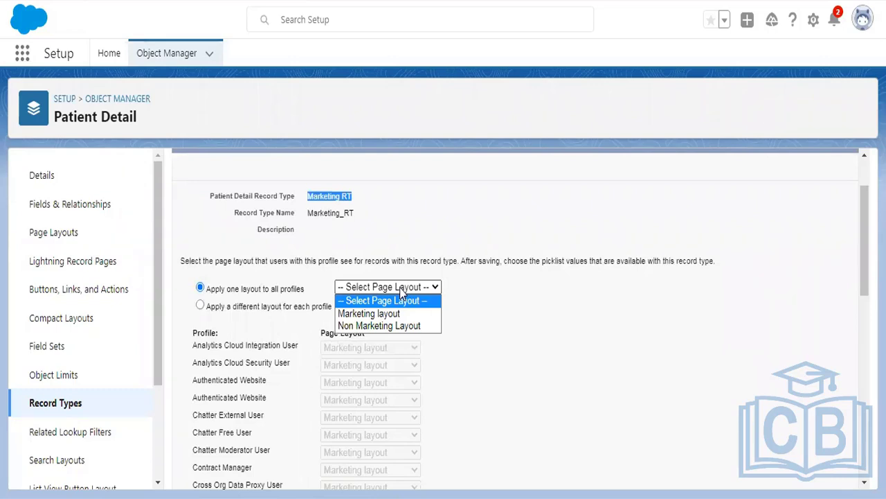
click(378, 320)
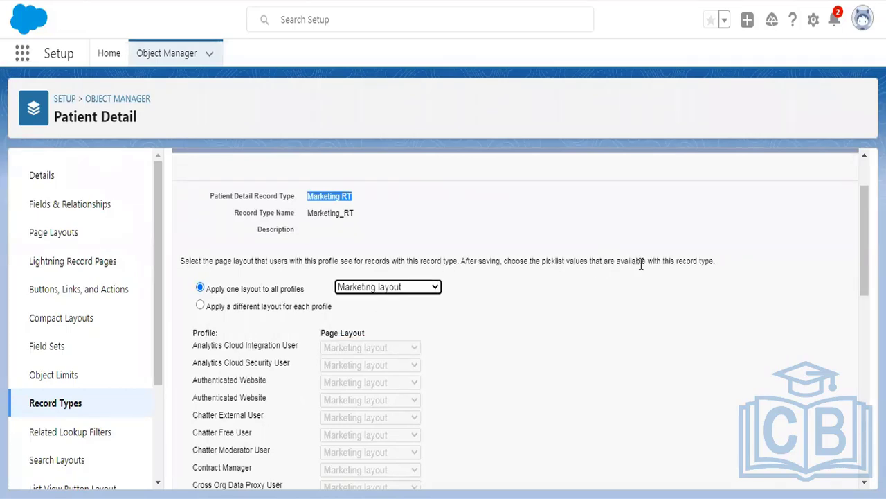
scroll(762, 281, down, 1)
scroll(766, 281, down, 10)
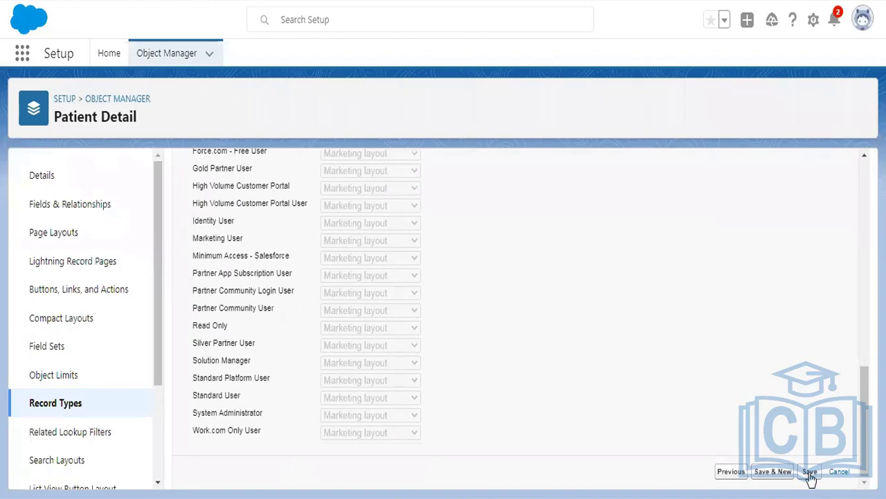
click(810, 475)
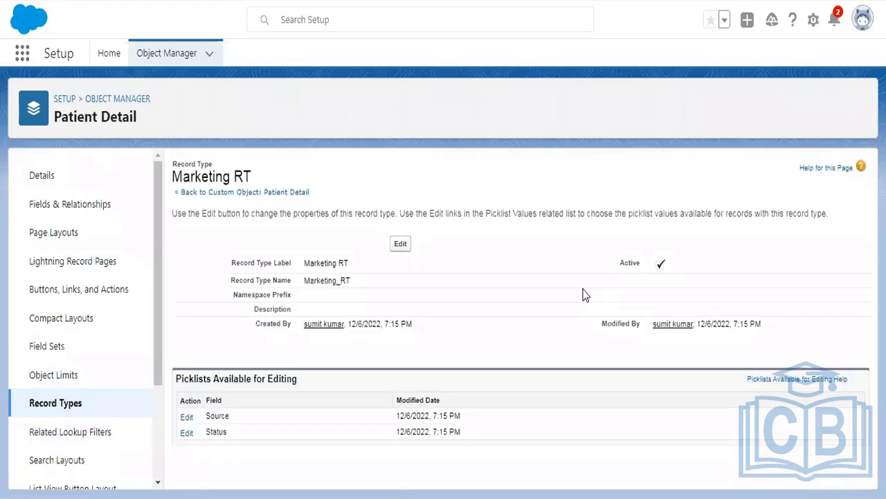
Step: Start a new Patient Detail record type with the label "Non Marketing RT" and record type name "Non_Marketing_RT"
click(61, 409)
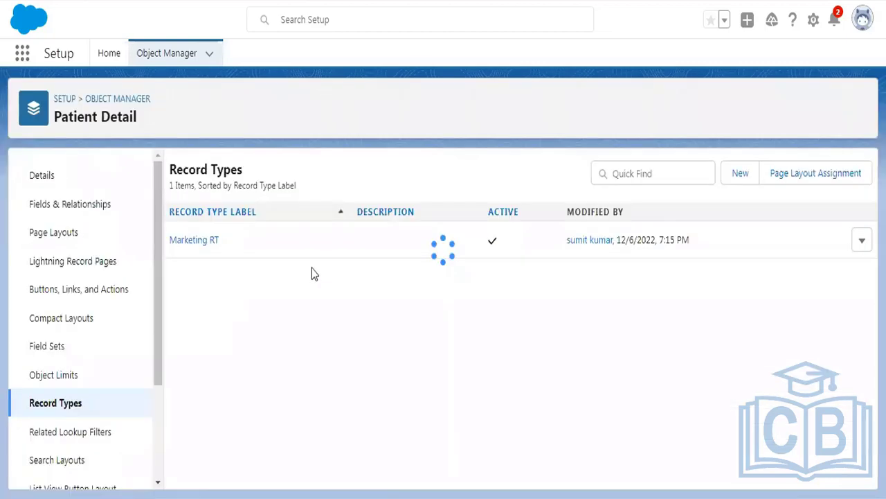
click(748, 178)
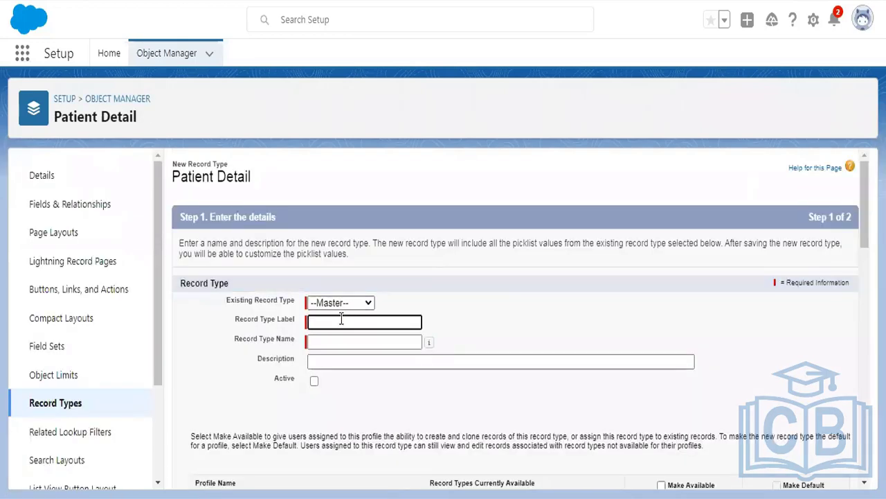
click(342, 318)
text(Non Marketing)
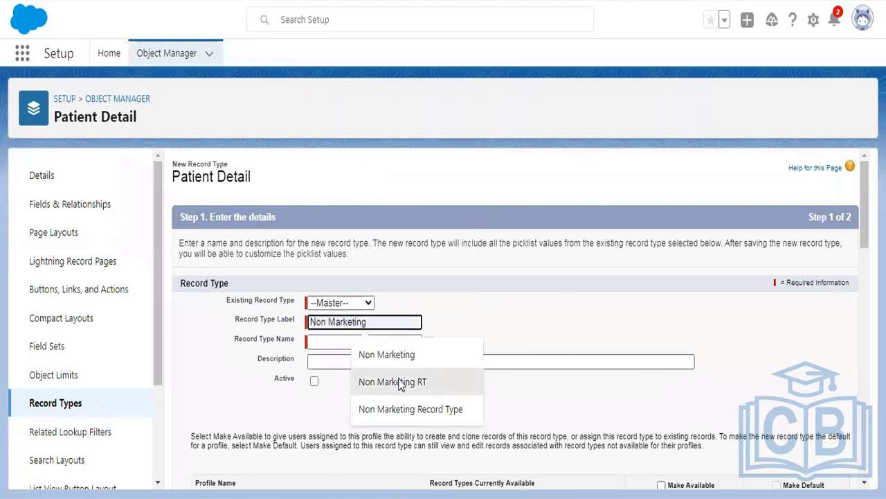
click(393, 382)
click(331, 341)
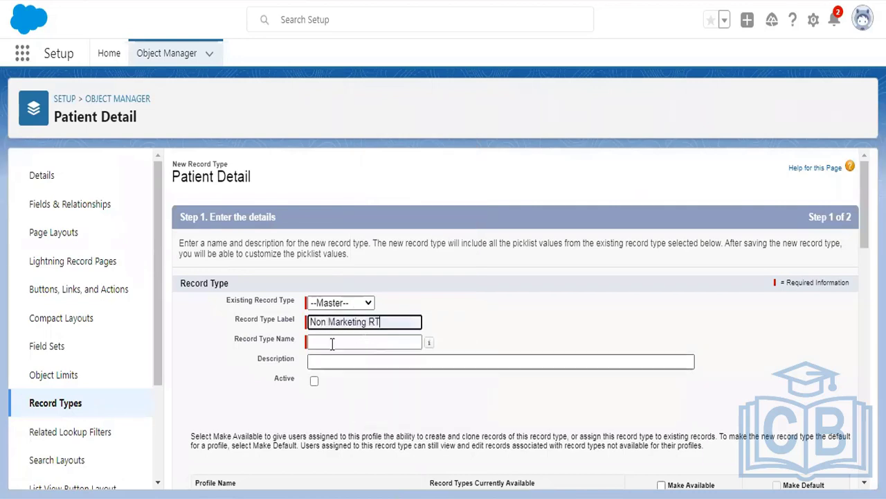
Step: Activate the Non Marketing RT record type, make it available to all profiles, and proceed to page layout assignment
click(313, 382)
scroll(619, 262, down, 1)
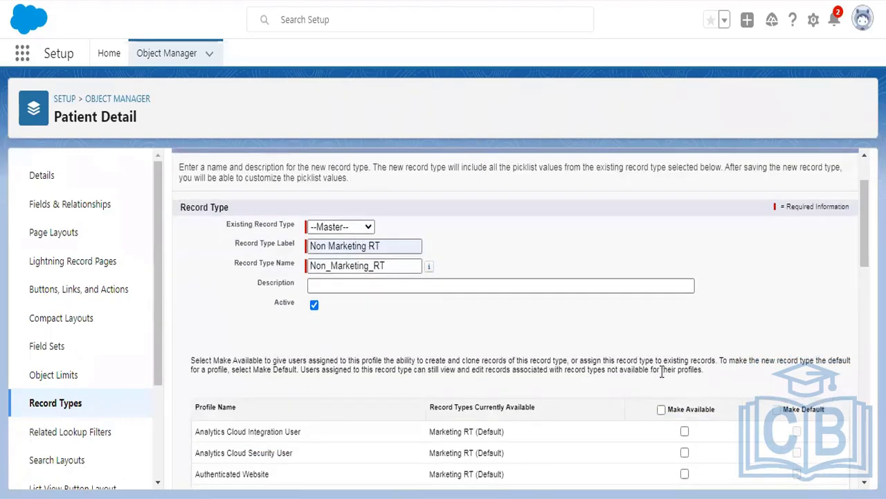
click(661, 409)
scroll(831, 385, down, 15)
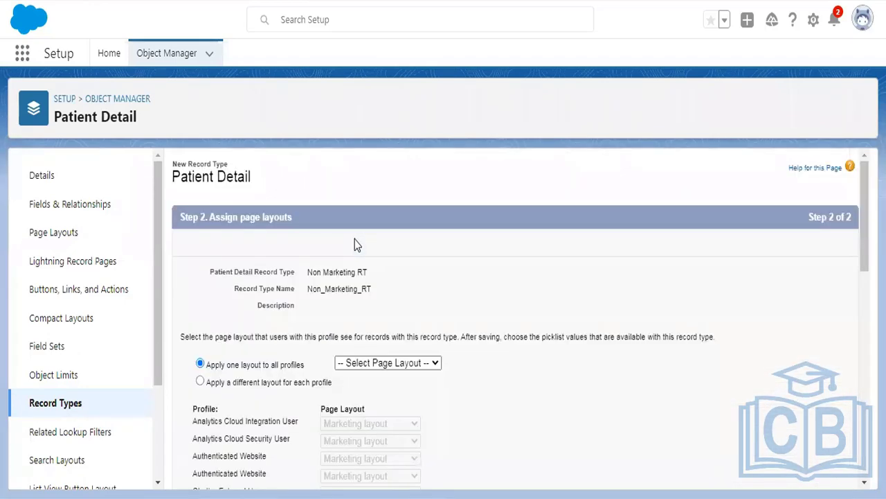
Step: Apply Non Marketing Layout to all profiles for the Non Marketing RT record type, save it, and return to the record types list
scroll(370, 235, down, 3)
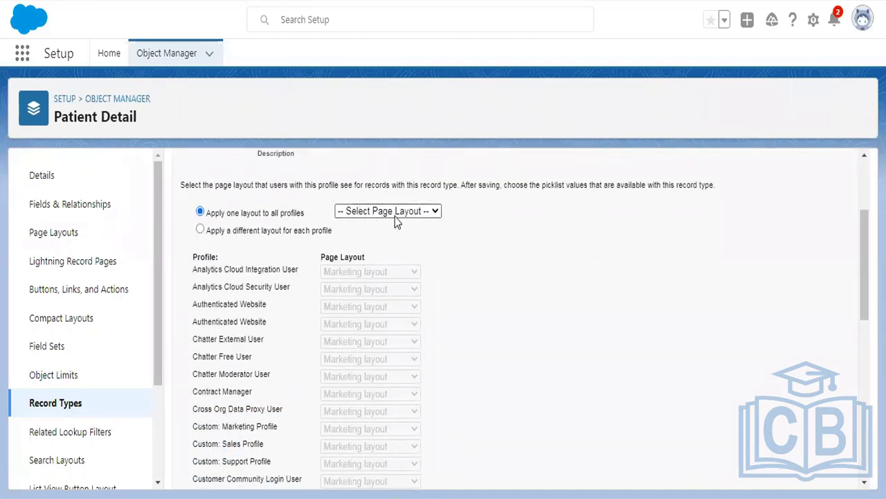
scroll(455, 247, up, 1)
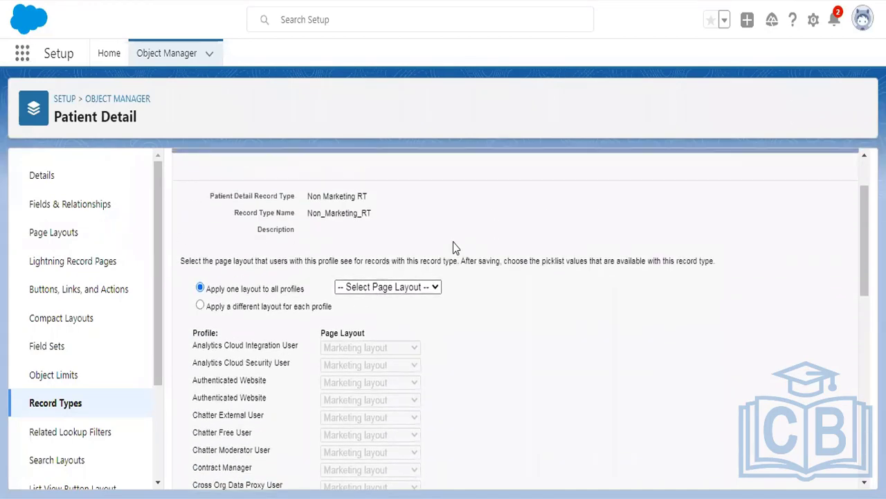
drag(309, 197, 371, 200)
click(395, 288)
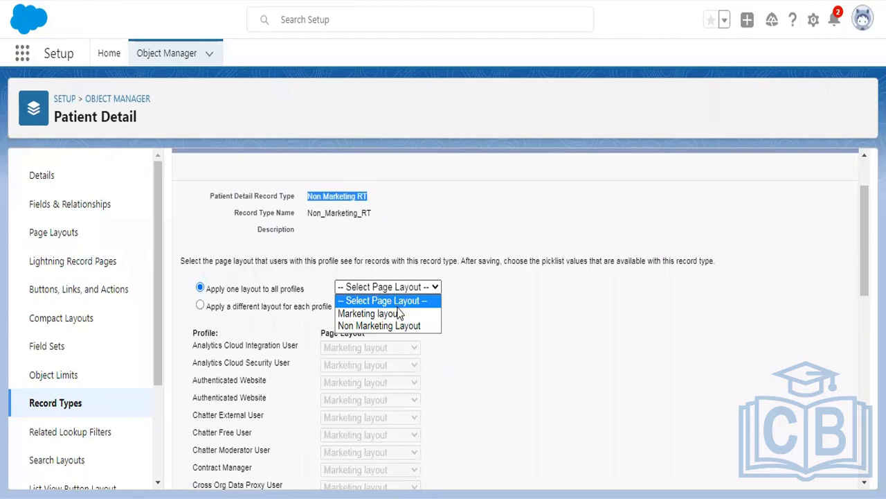
click(387, 329)
scroll(659, 320, down, 10)
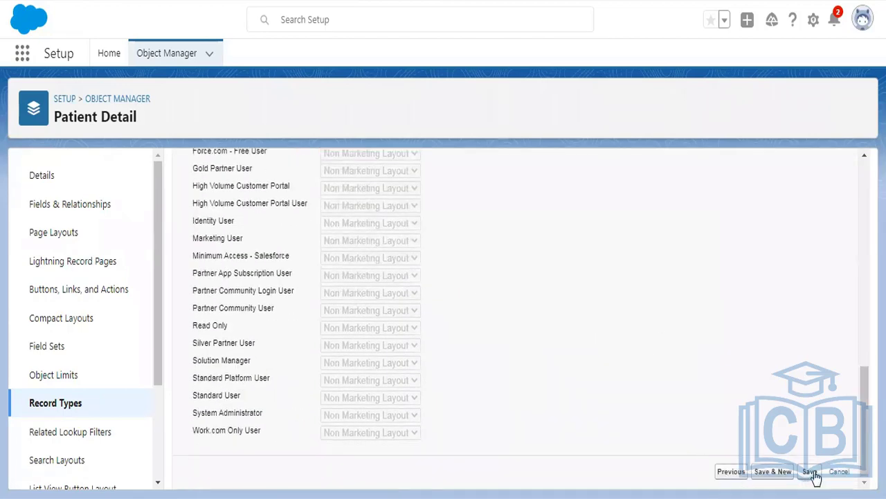
click(811, 472)
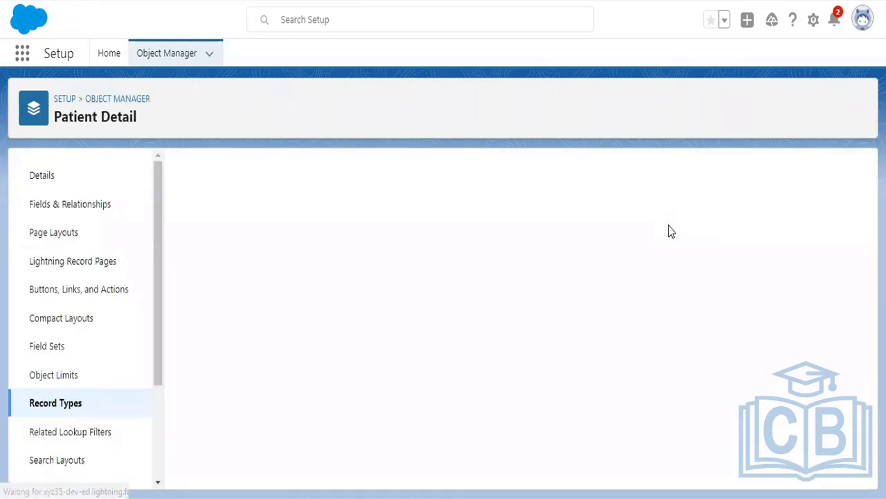
click(55, 407)
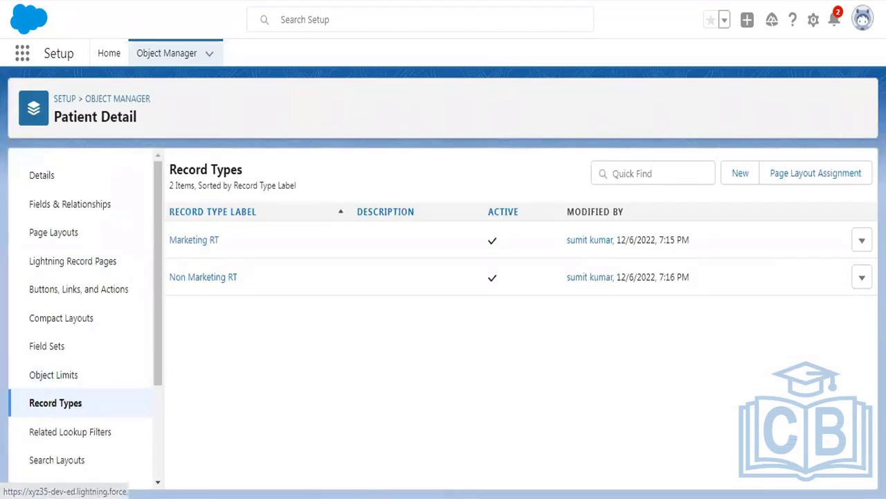
Step: Reload the Patient Details record list and start a new record to examine the record type choices offered
click(285, 2)
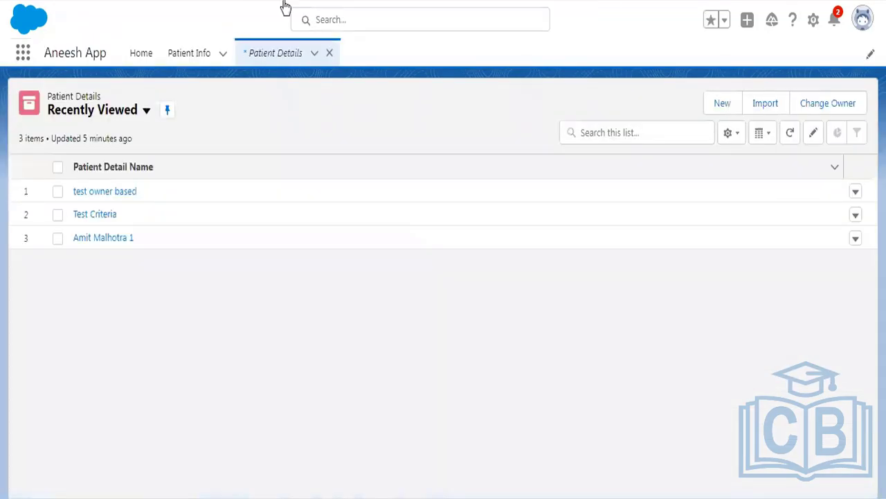
click(62, 1)
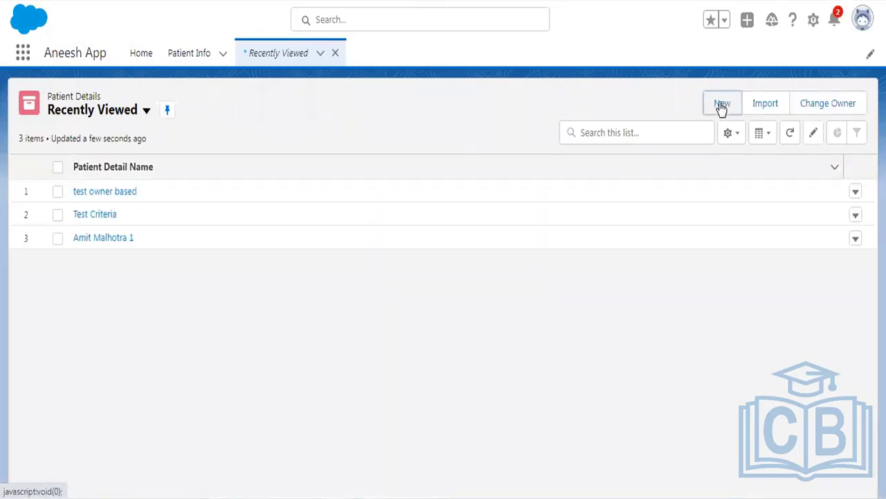
click(720, 104)
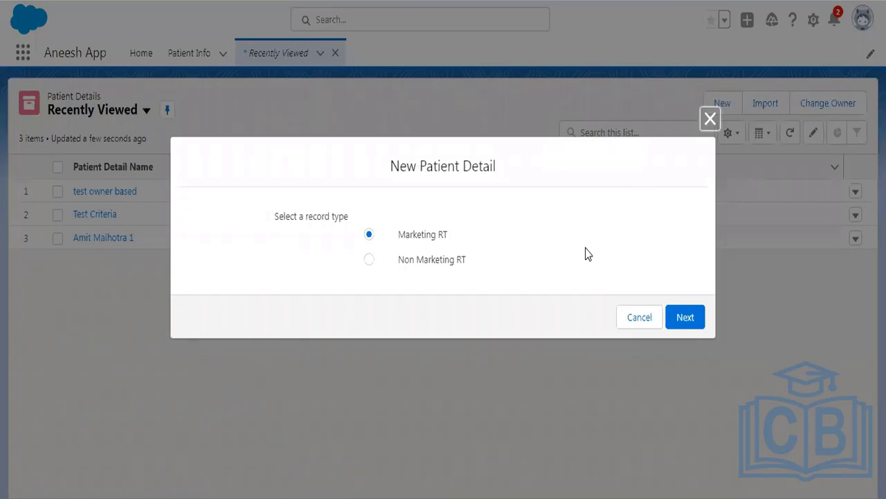
drag(399, 238, 449, 237)
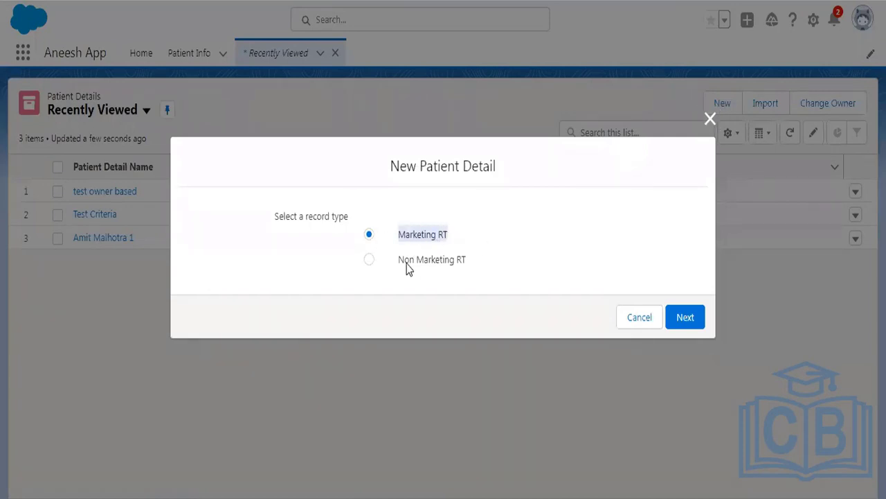
drag(398, 267, 463, 268)
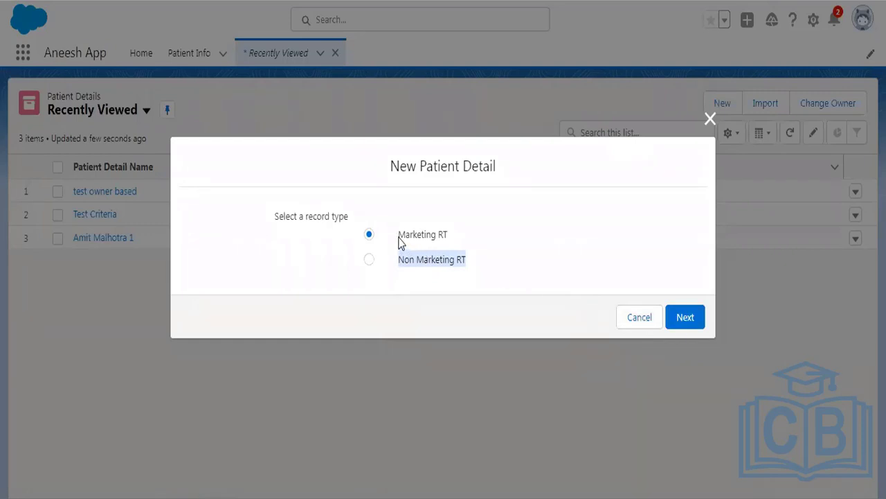
drag(399, 239, 475, 244)
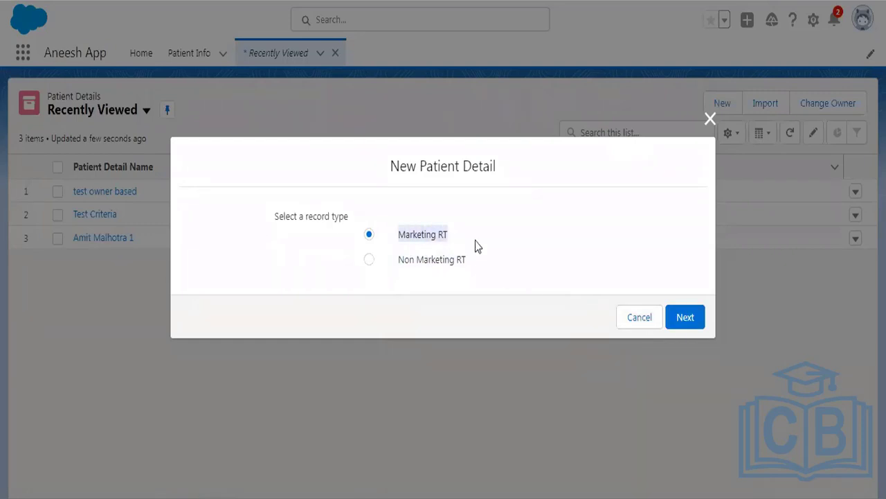
Step: Compare the fields on the new Patient Detail forms for Marketing RT and Non Marketing RT, cancelling each form without saving
click(694, 327)
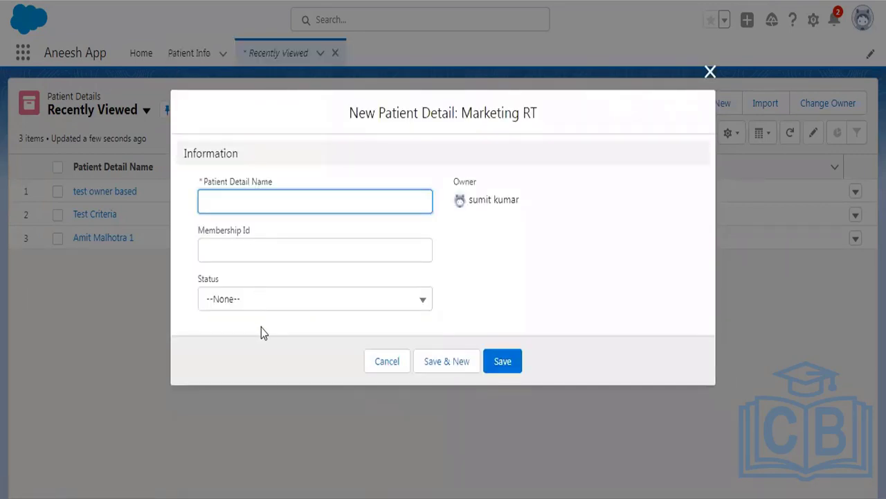
click(387, 362)
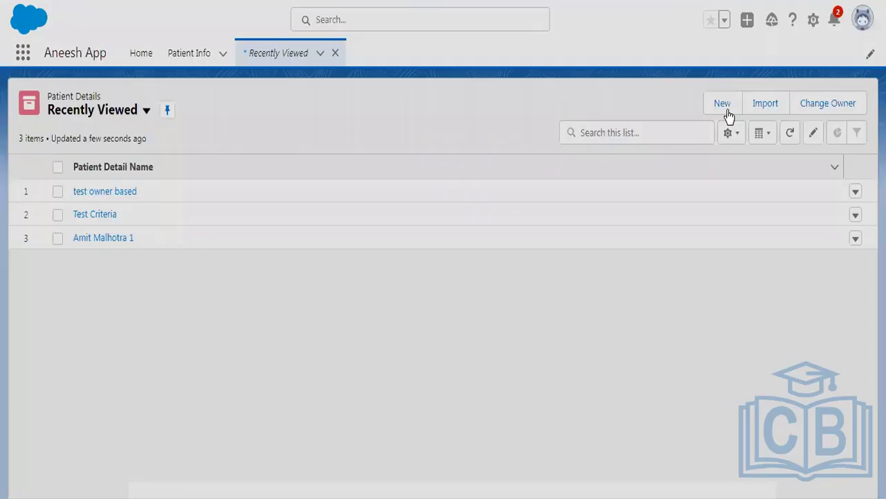
click(725, 111)
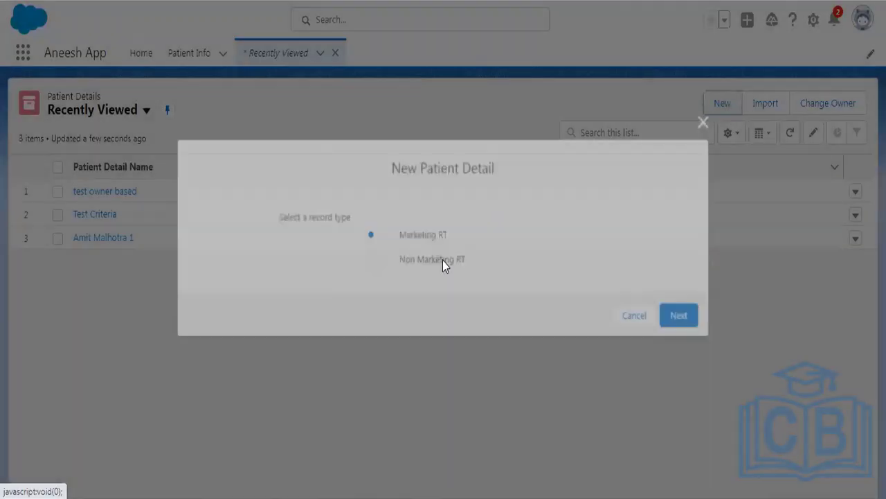
click(444, 260)
click(676, 317)
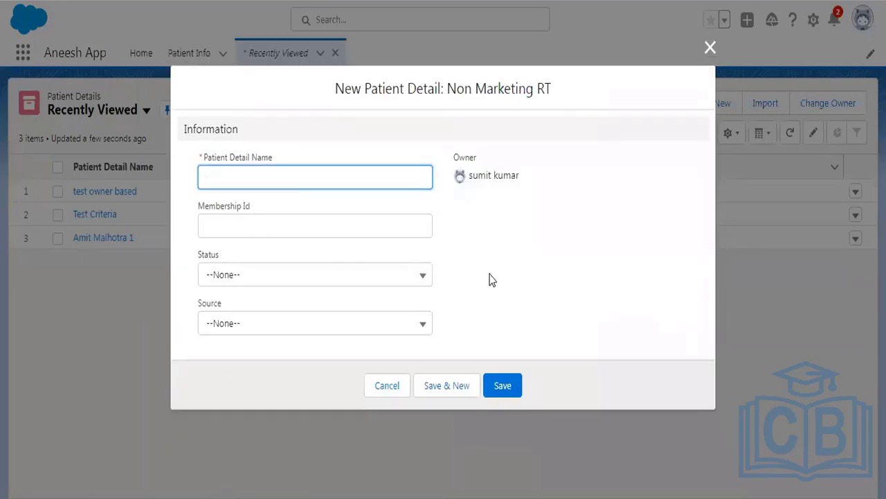
click(389, 388)
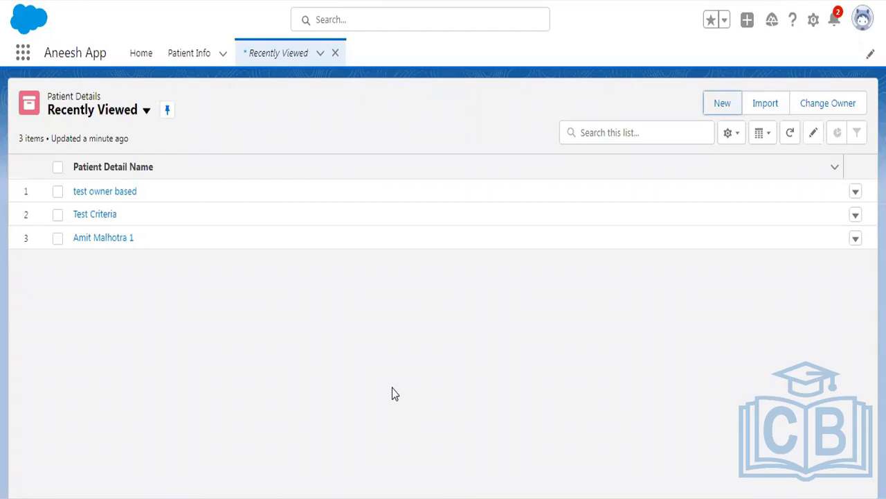
Step: Open a new Patient Detail form with the Non Marketing RT record type and view the available Source picklist values
click(720, 108)
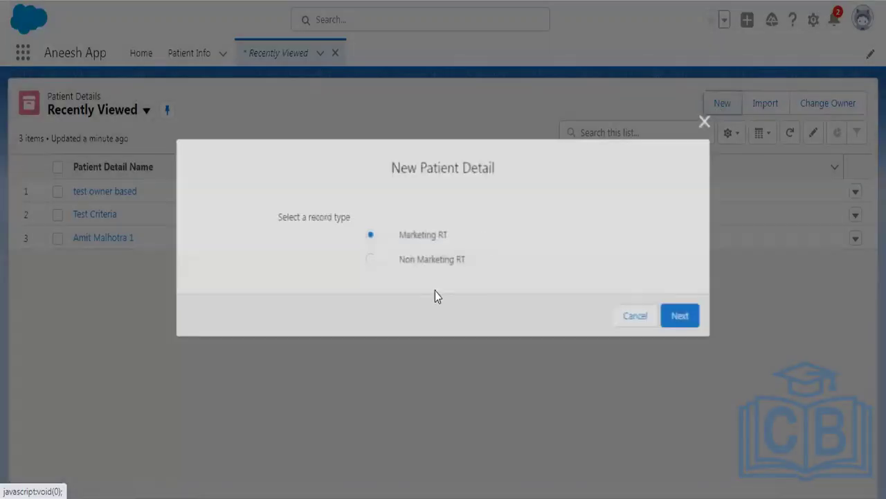
click(423, 262)
click(686, 320)
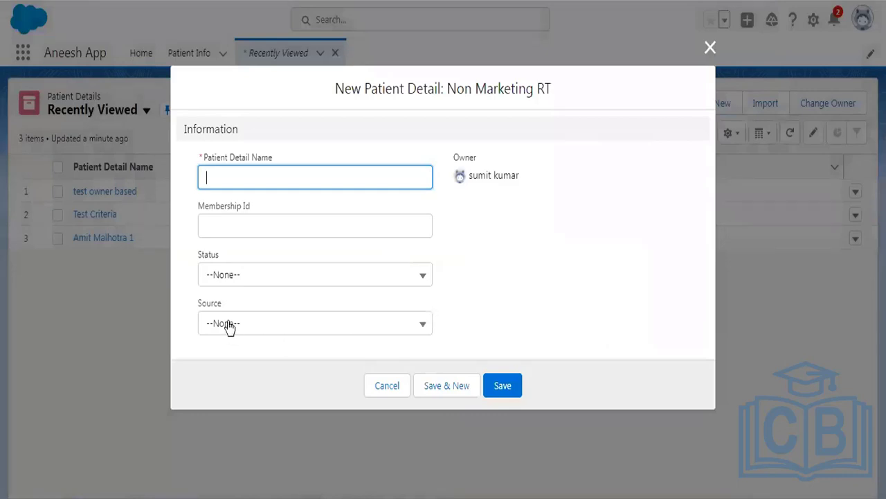
click(229, 324)
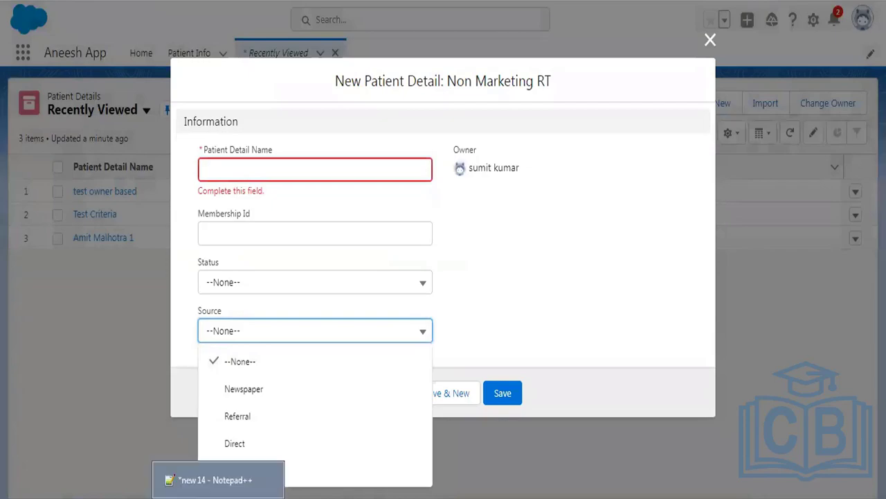
Step: Switch to the Notepad++ requirements notes and replace everything from "req 1:" onward with the heading "req 2 :"
click(218, 496)
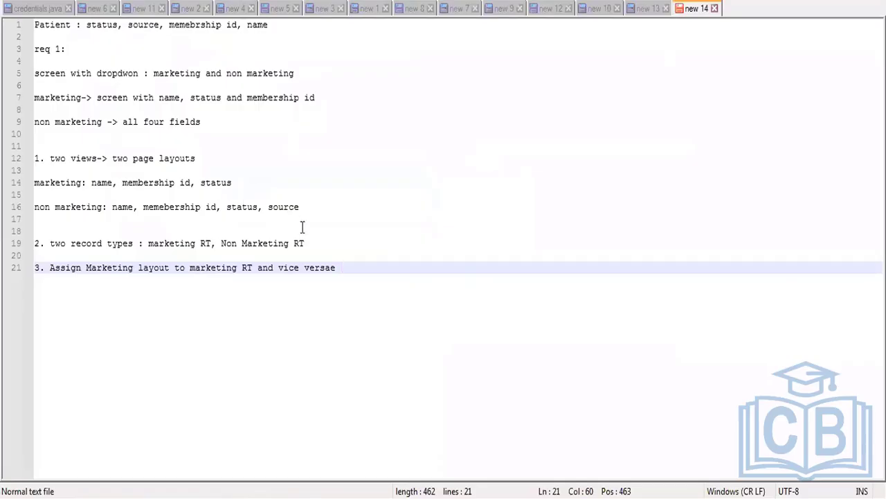
drag(342, 265, 26, 49)
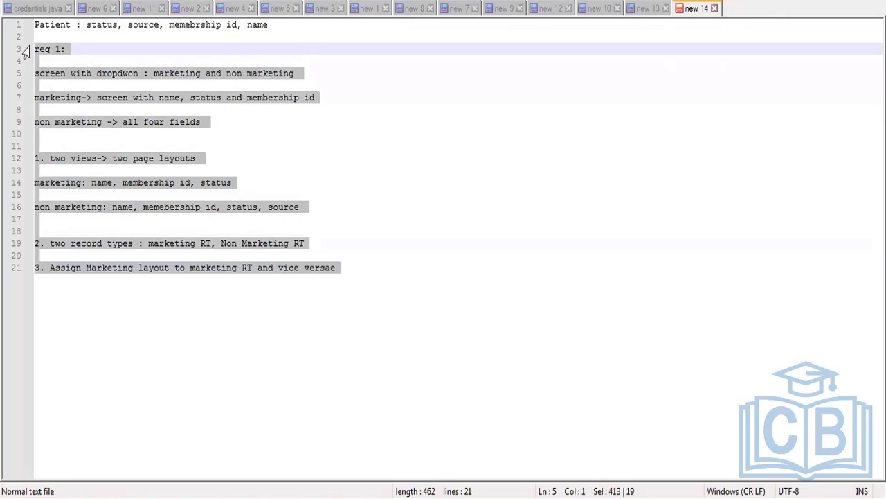
text(req 2 :)
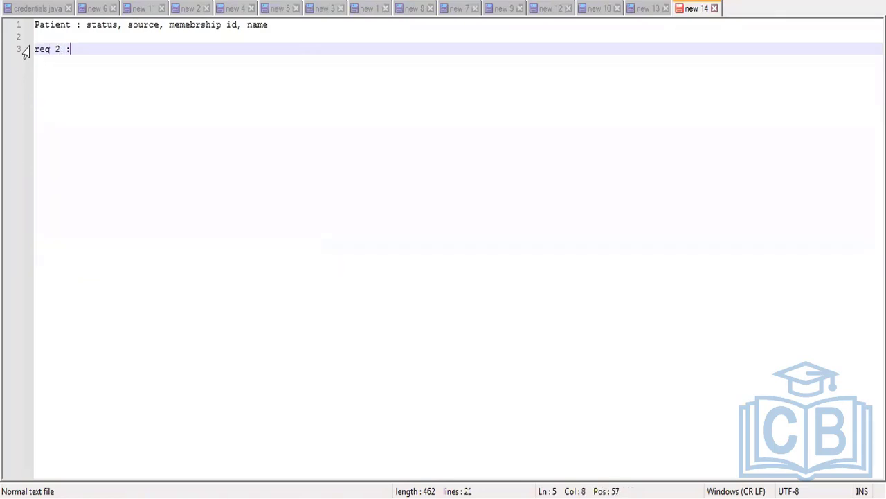
key(Return)
key(Return)
Step: Add the requirement "marketing RT: four fields but source with (direct and referral)" below the req 2 heading
text(mar)
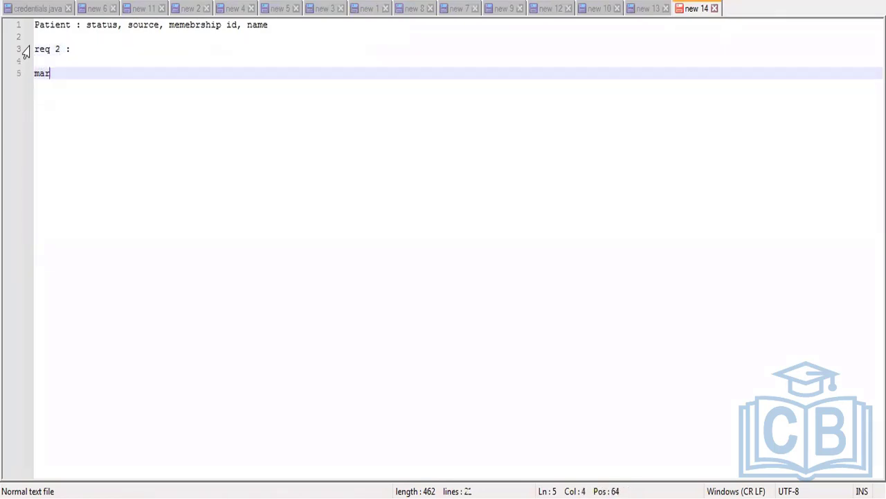
text(keting RT: )
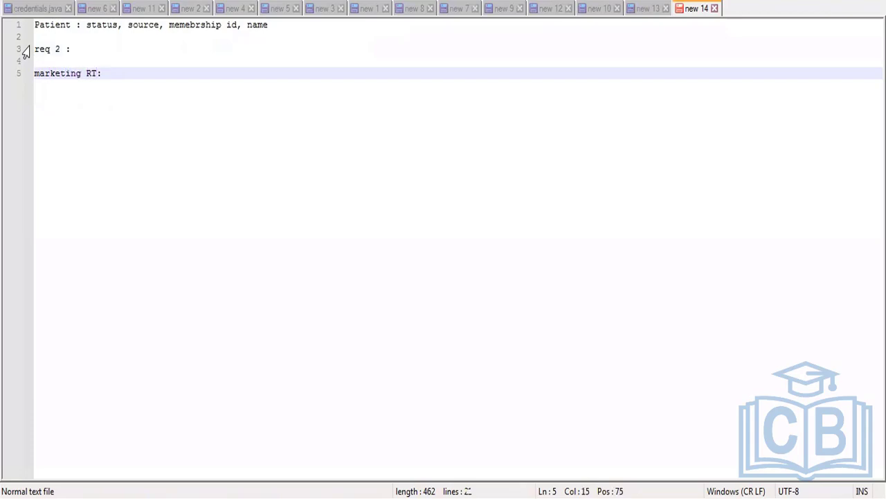
text(four f)
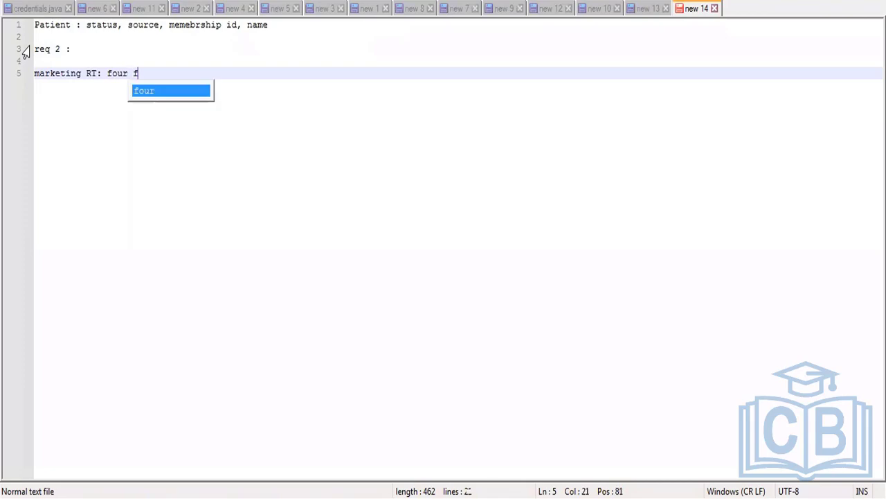
text(ields but )
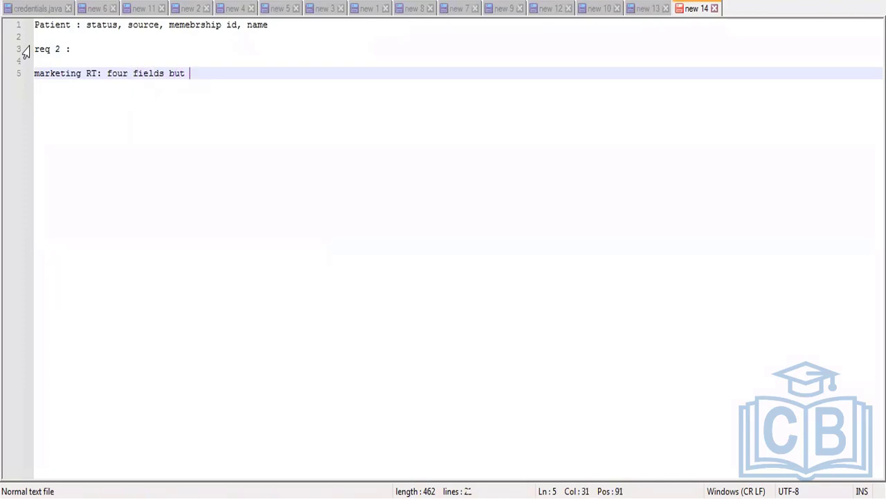
text(source with (direct)
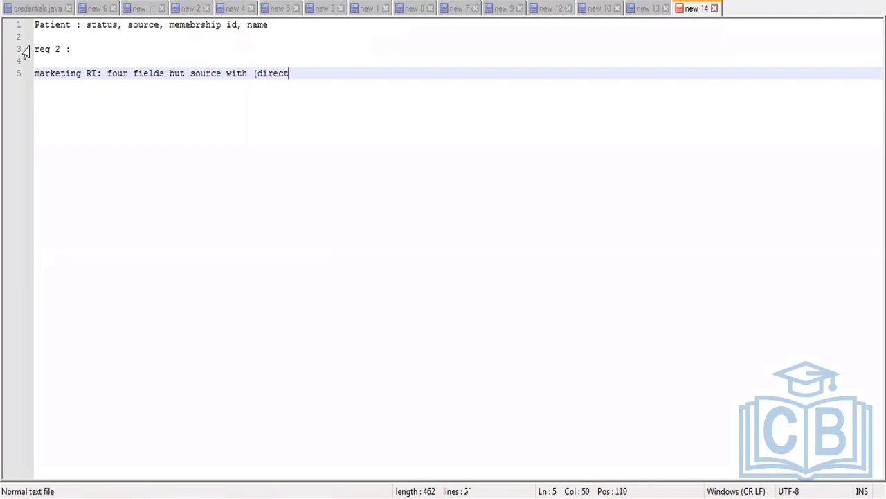
text( and referral))
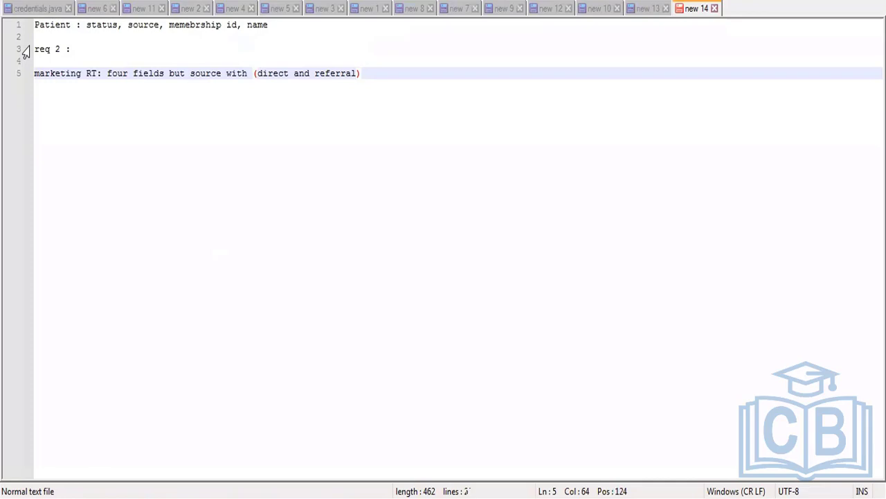
Step: Below the marketing RT requirement, add the line "non Marketing RT: four fields but source with( newspaper and referral)"
key(Return)
key(Return)
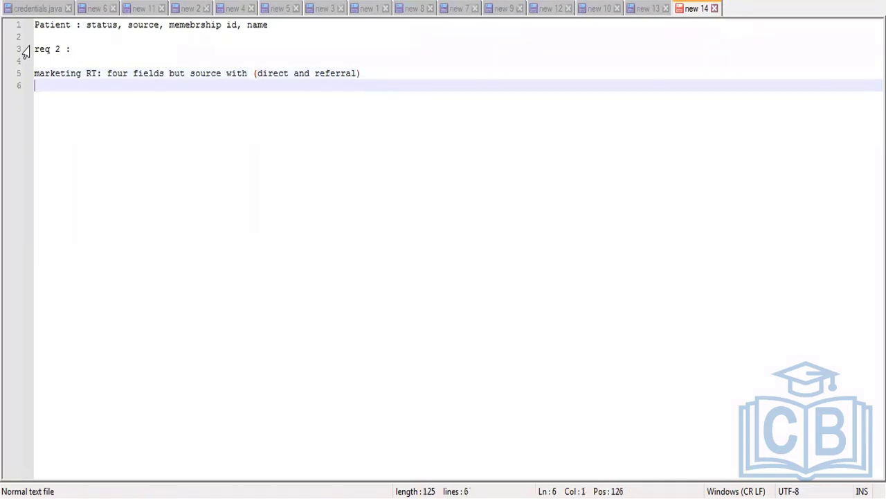
text(non M)
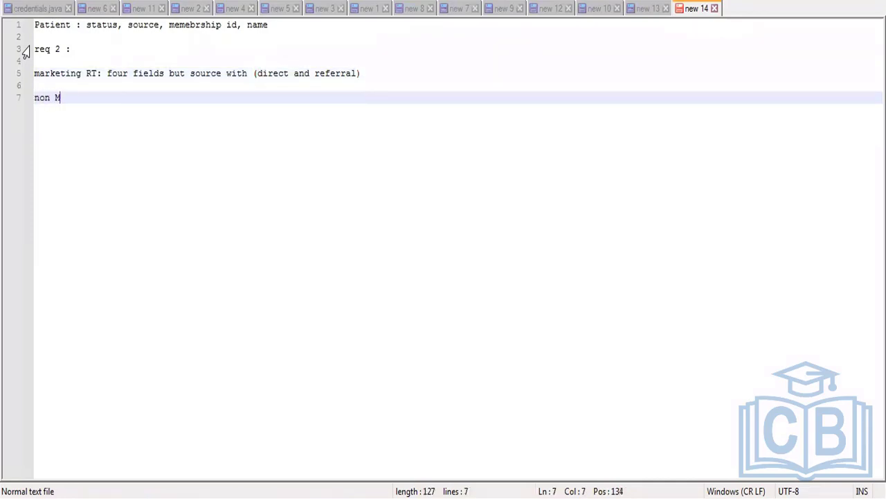
text(arketing )
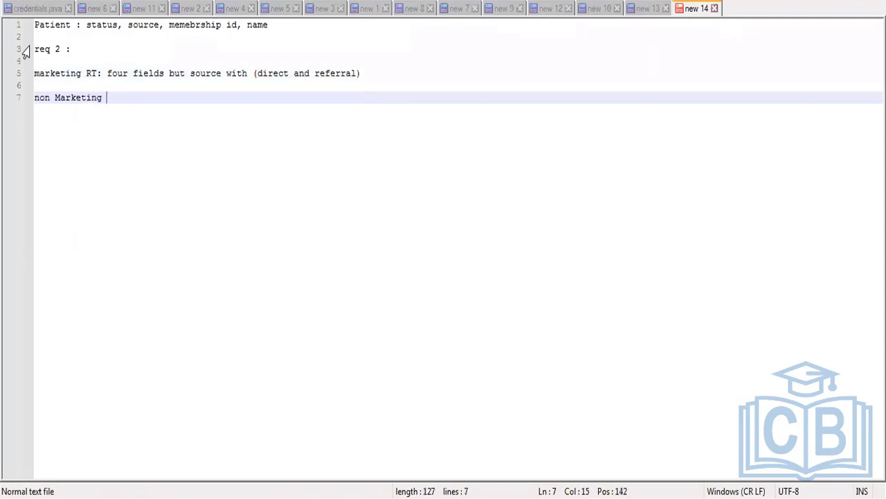
text(RT: fou)
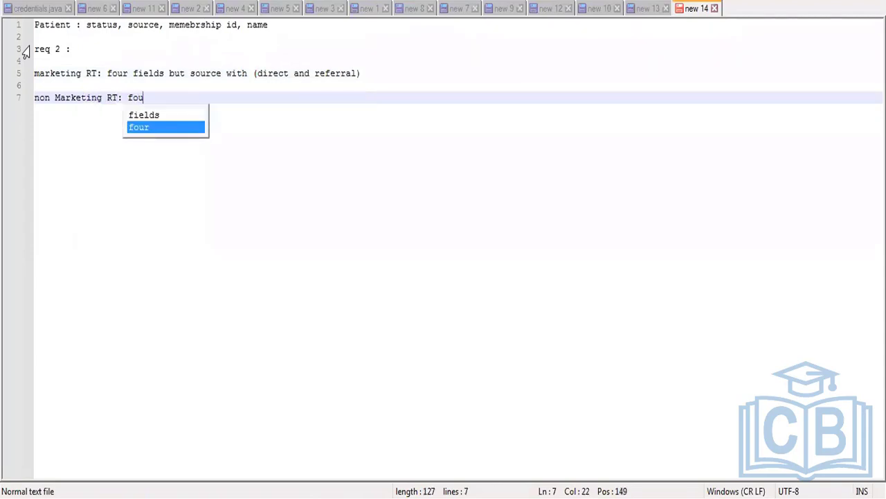
text(r field)
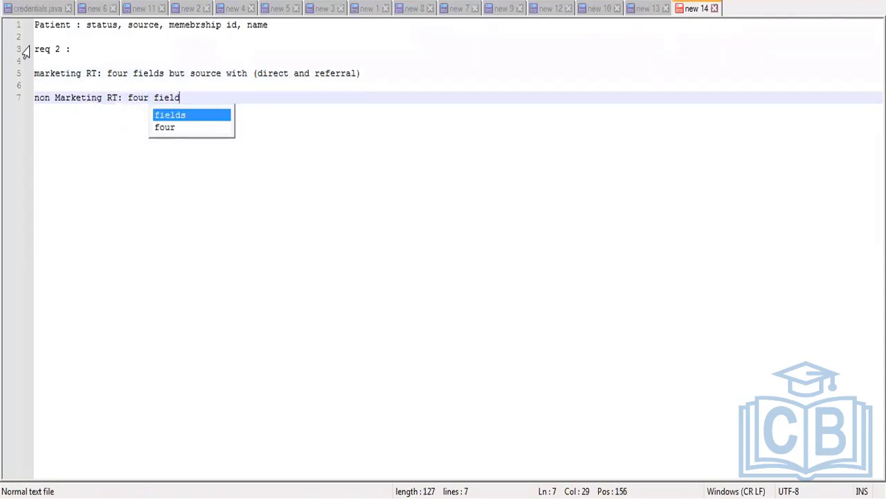
text(s but so)
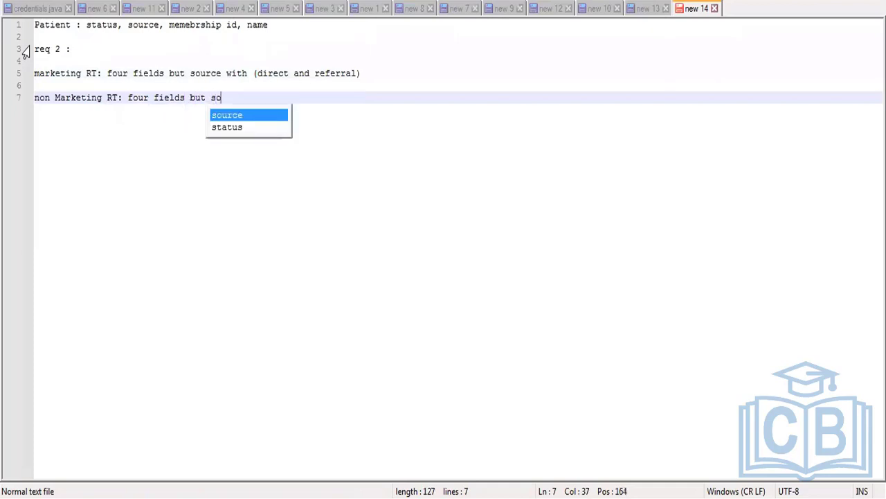
text(urce with)
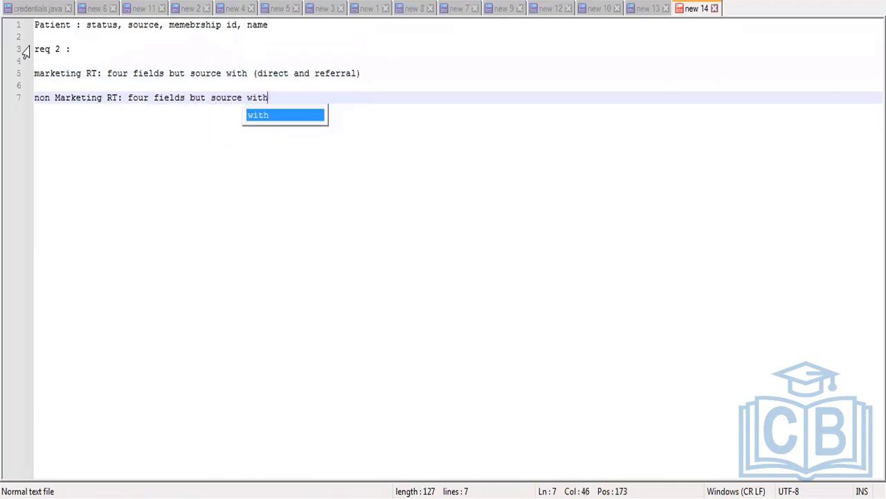
text(( newspa)
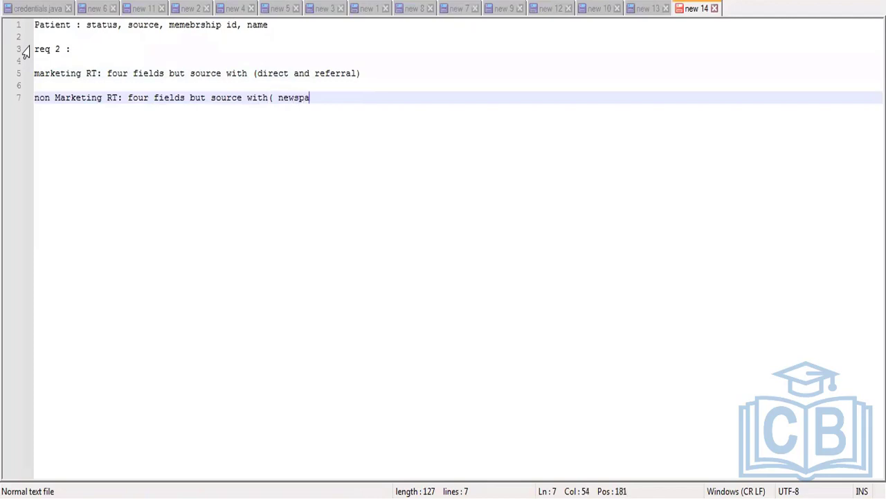
text(per and referral)
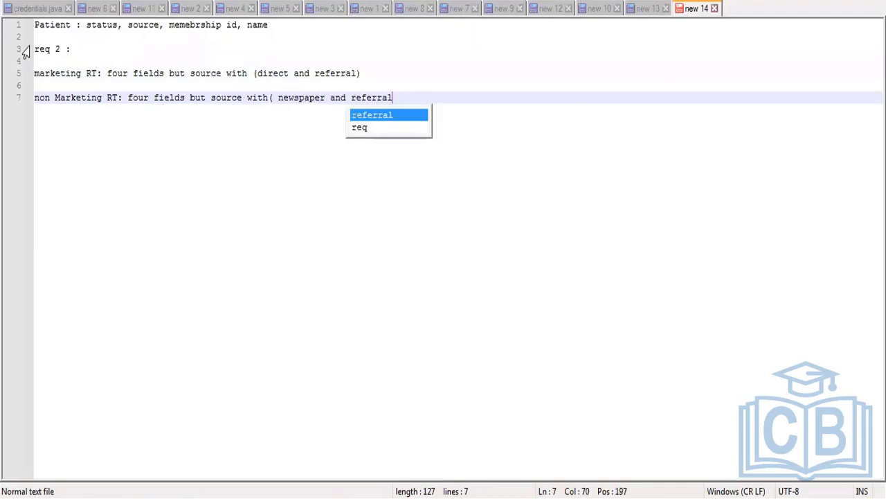
text())
Step: Replace "referral)" in the non Marketing RT requirement with "social media)" and add three line breaks after it
key(BackSpace)
key(BackSpace)
key(BackSpace)
key(BackSpace)
key(BackSpace)
key(BackSpace)
key(BackSpace)
key(BackSpace)
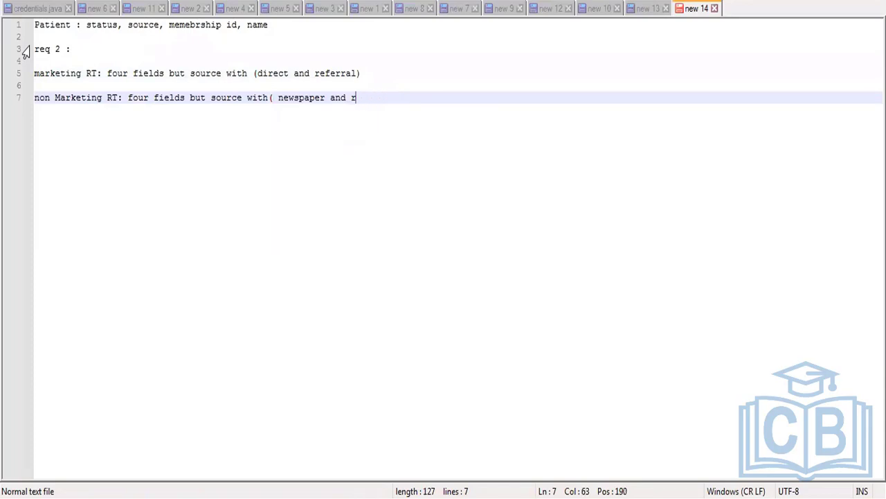
key(BackSpace)
key(BackSpace)
text(social med)
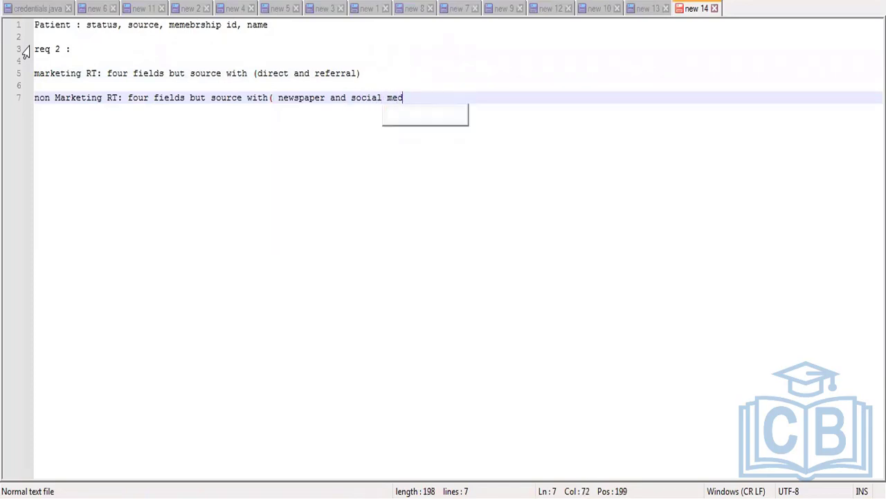
text(ia))
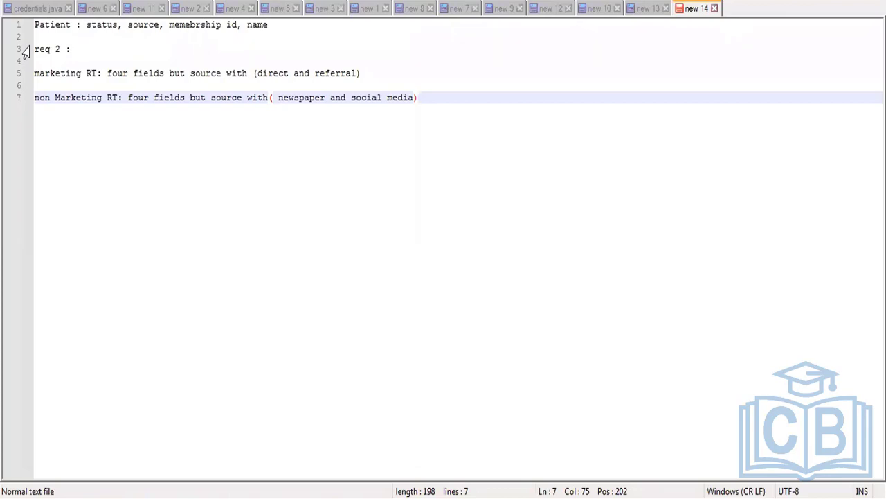
key(Return)
key(Return)
key(Return)
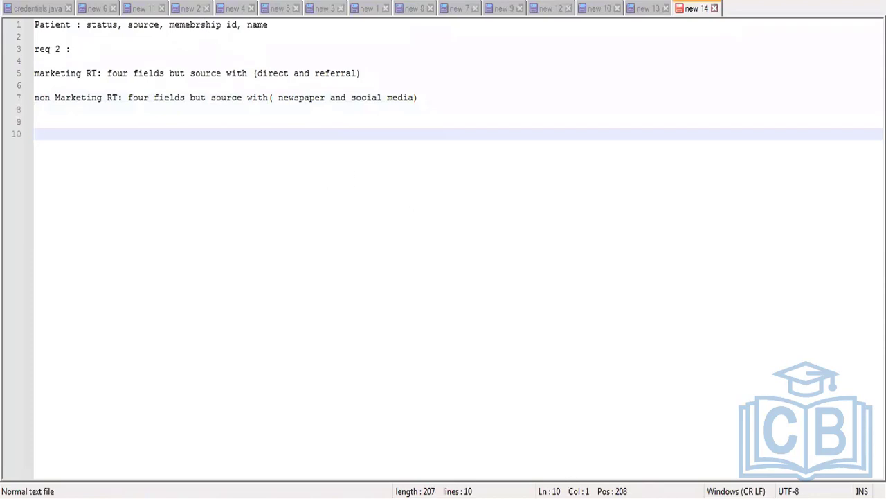
Step: Switch back to Salesforce, cancel the open Non Marketing RT form, and open the Patient Detail object's page layouts in Setup
mouse_move(420, 497)
click(420, 497)
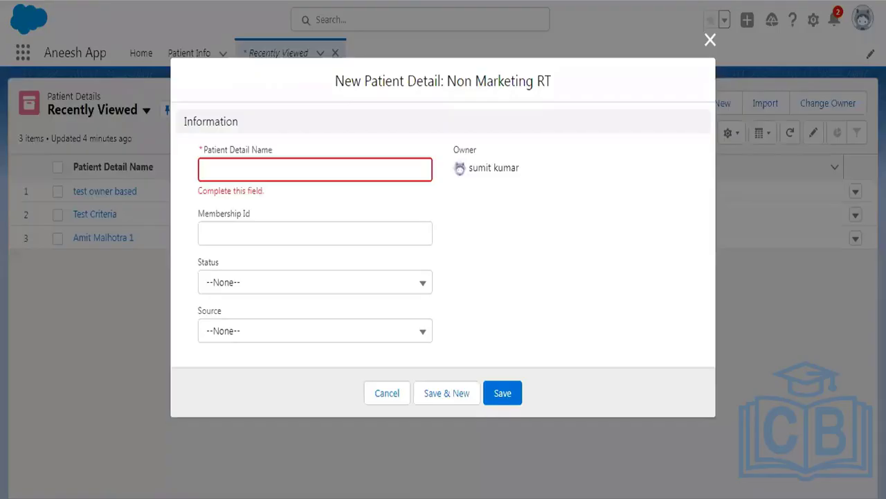
click(388, 393)
click(815, 21)
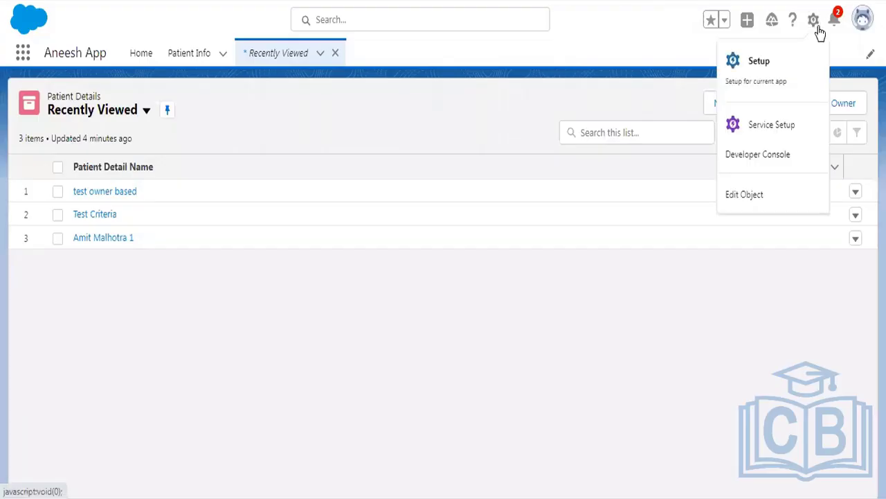
click(759, 196)
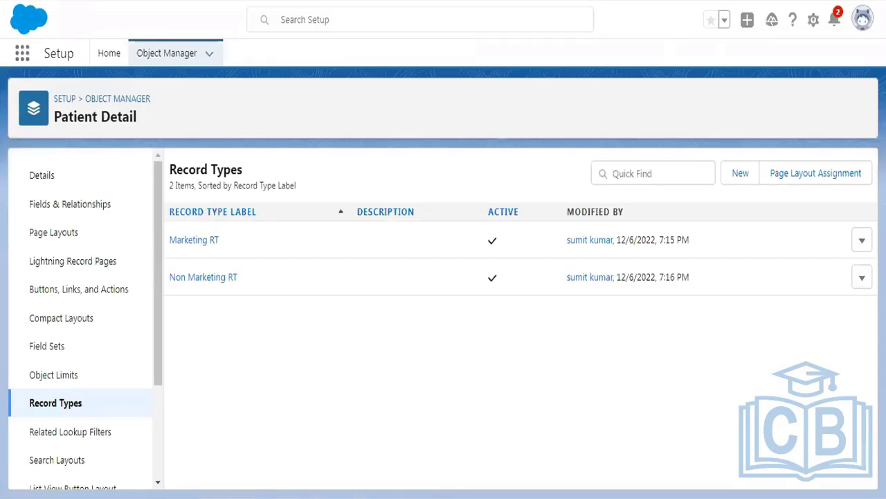
click(59, 234)
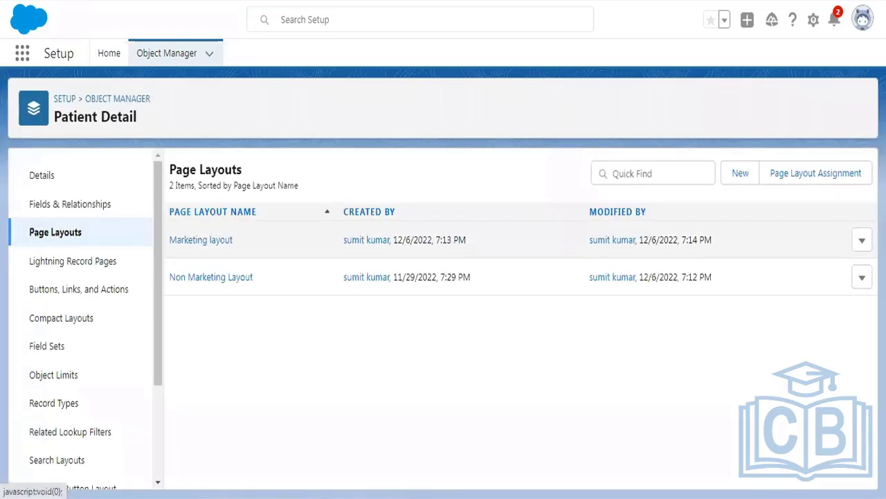
Step: Add the Source field below Status in the Marketing layout's Information section and save the layout
click(862, 241)
click(852, 276)
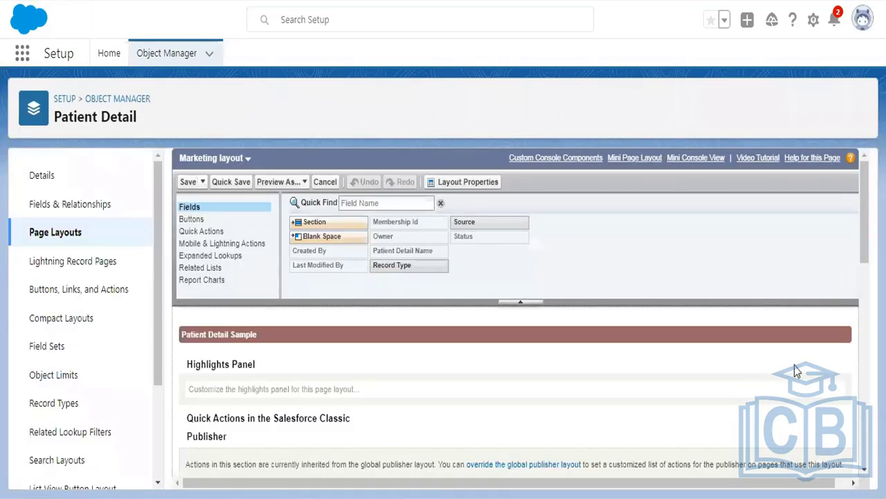
scroll(499, 354, down, 5)
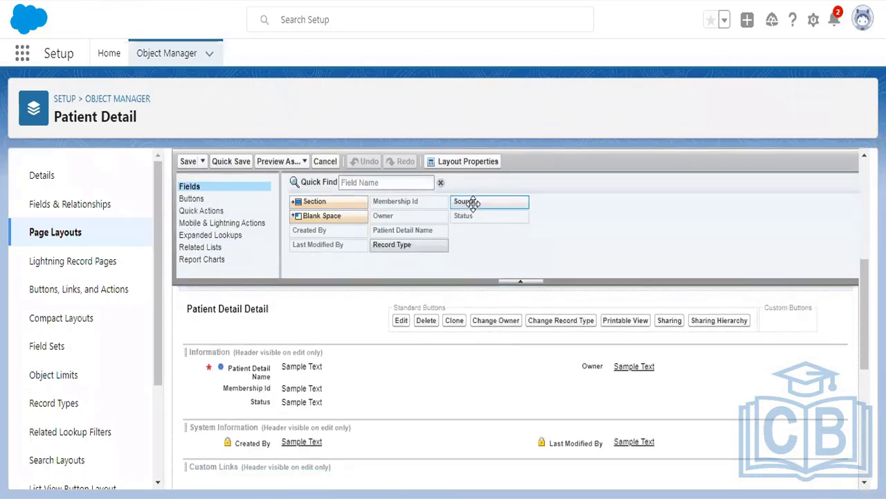
drag(472, 202, 293, 418)
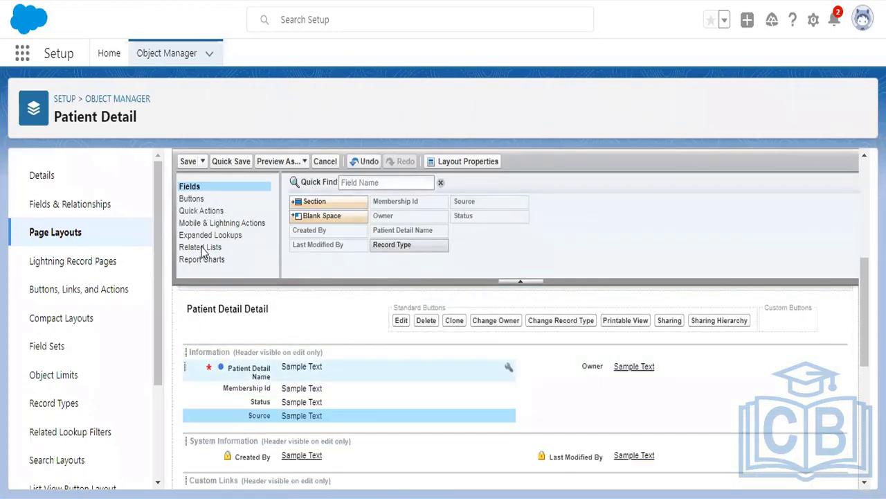
click(187, 161)
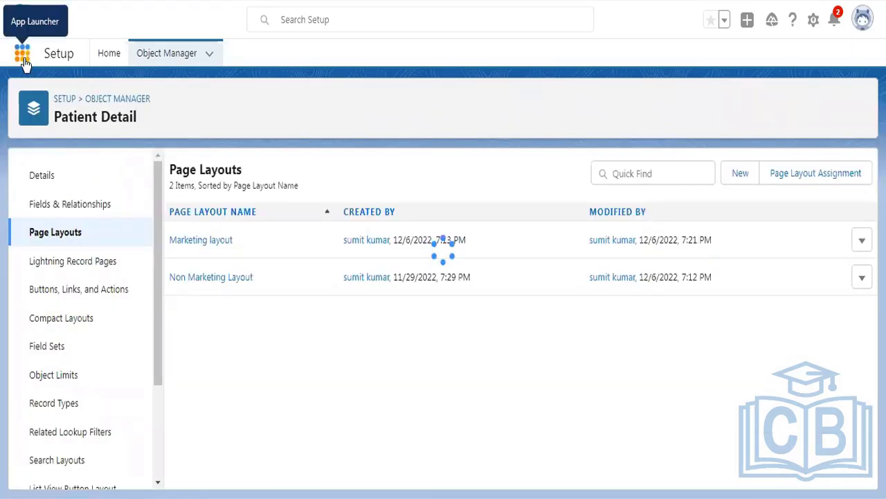
Step: Open a new Patient Detail form with the Marketing RT record type, check its Source field, and cancel without saving
click(22, 55)
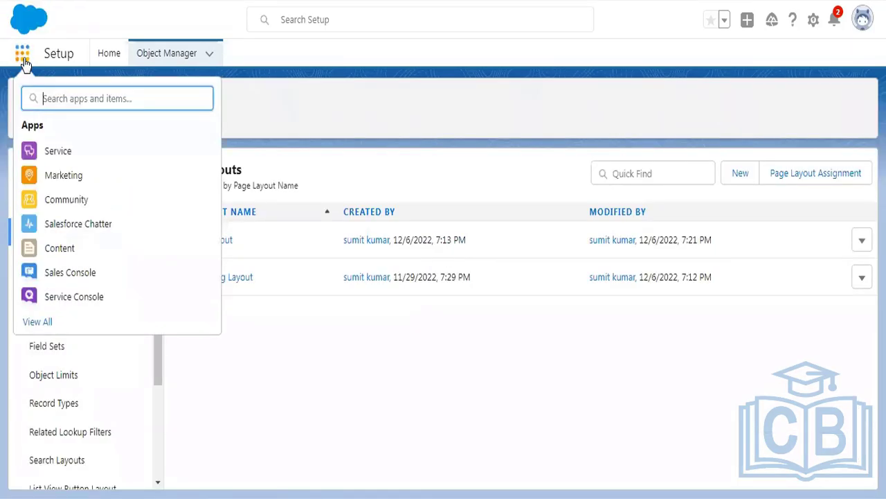
text(patie)
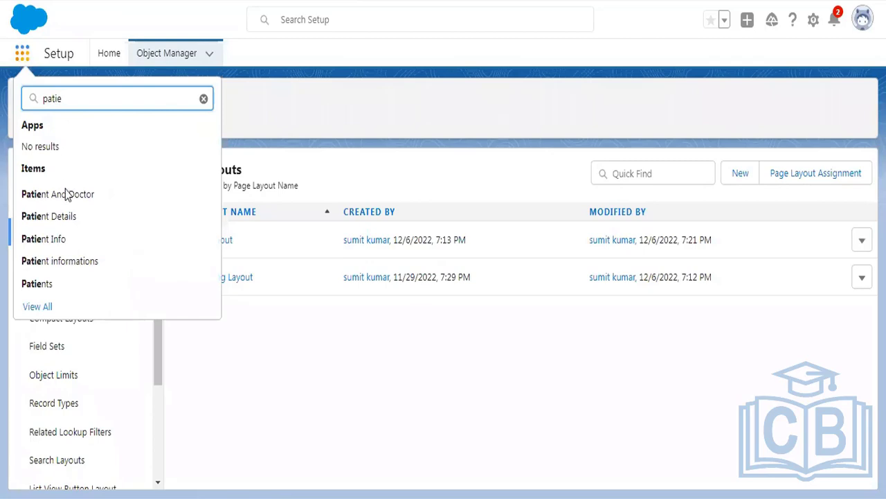
click(65, 219)
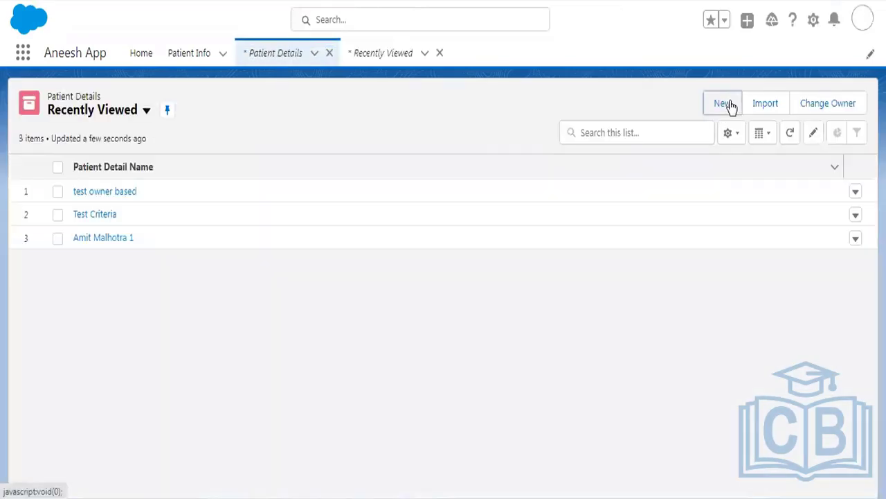
click(727, 105)
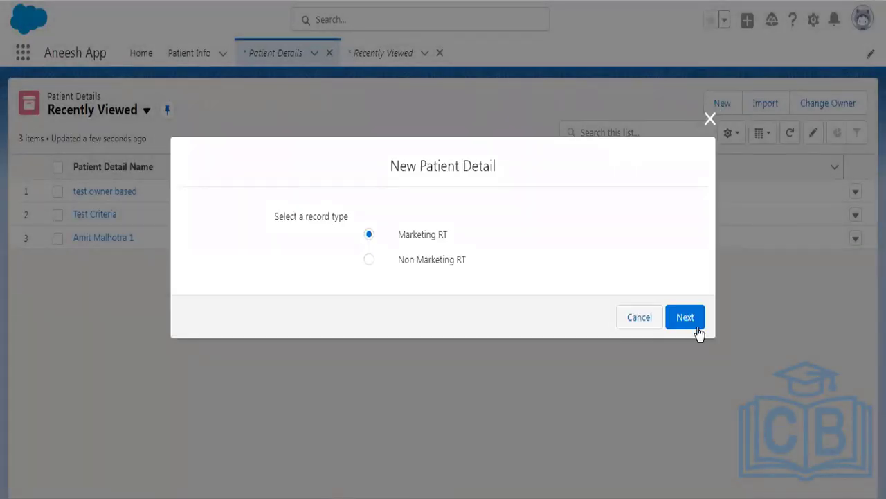
click(700, 318)
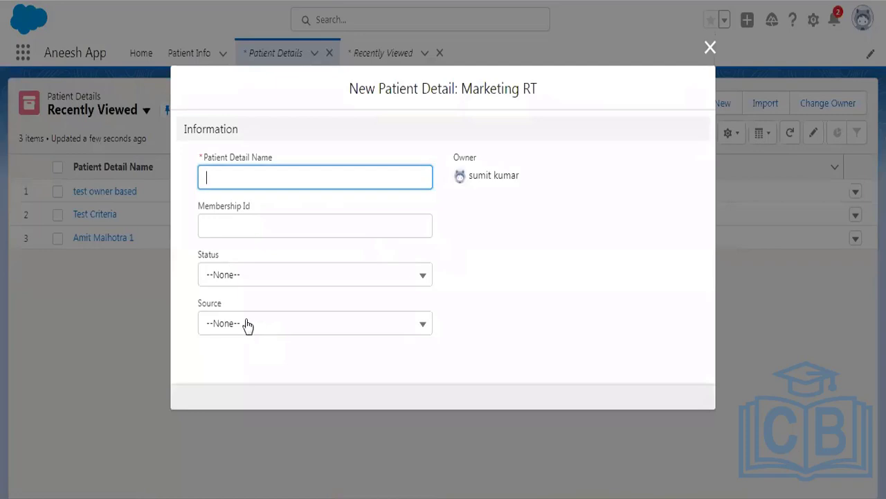
click(246, 325)
click(478, 321)
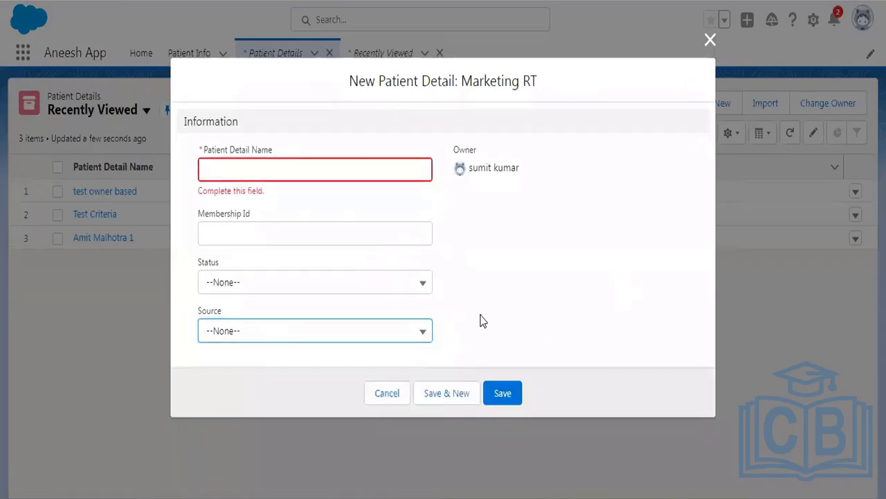
click(386, 394)
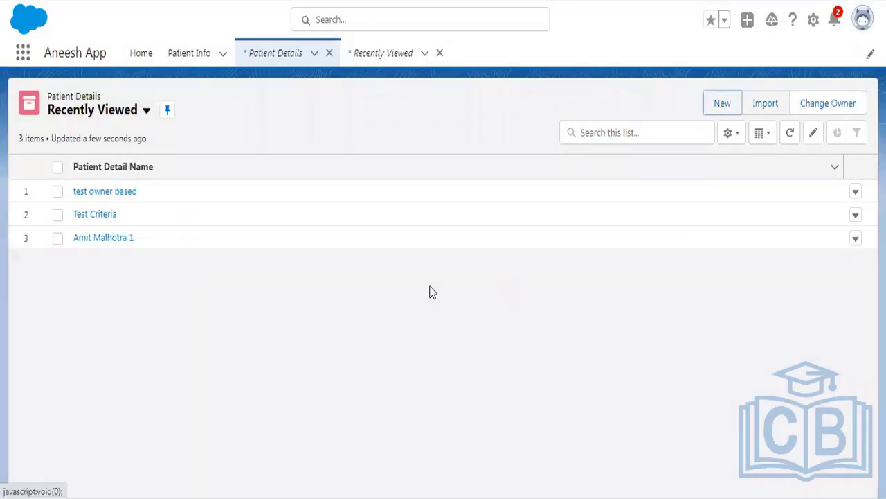
Step: View the Source picklist values on a new Non Marketing RT Patient Detail form and cancel without saving
click(369, 259)
click(684, 318)
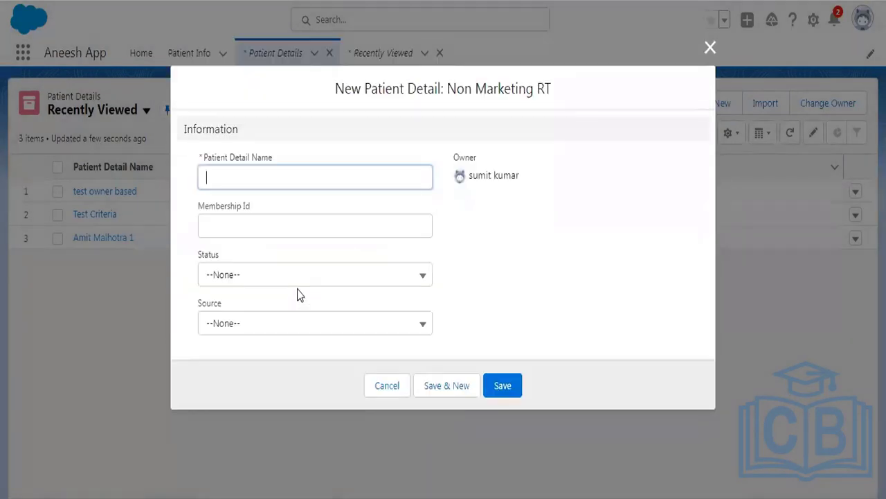
click(254, 325)
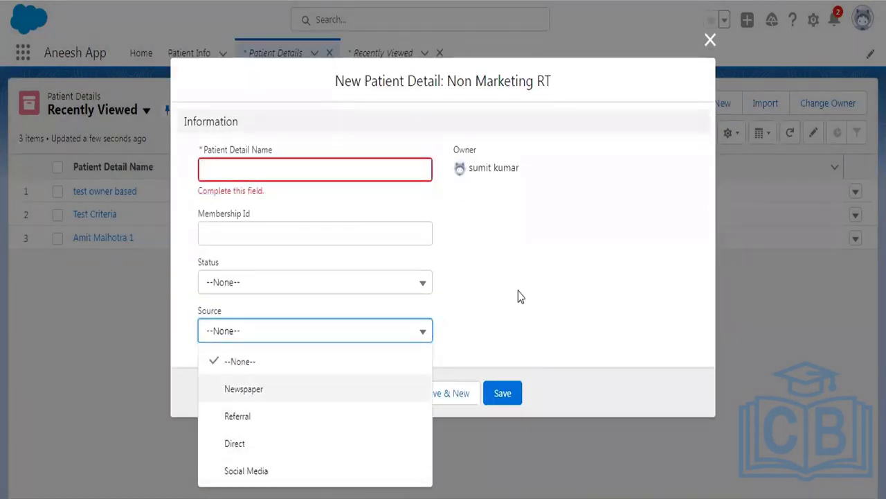
click(543, 277)
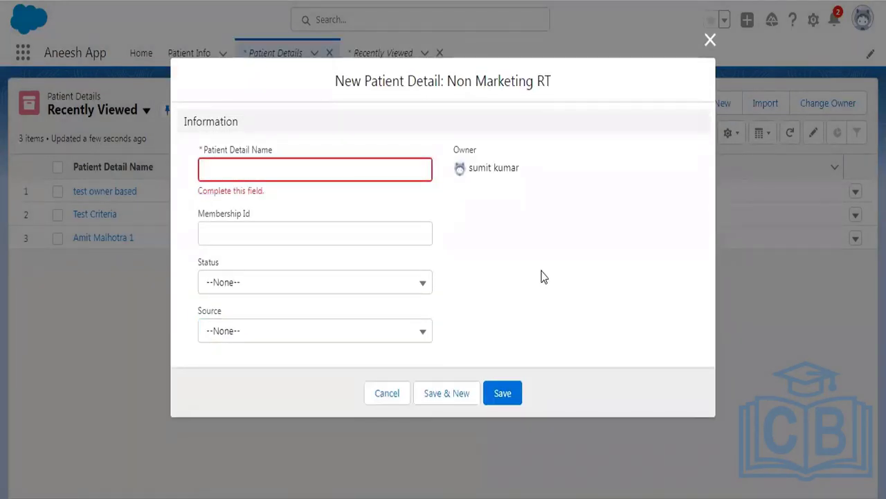
click(385, 392)
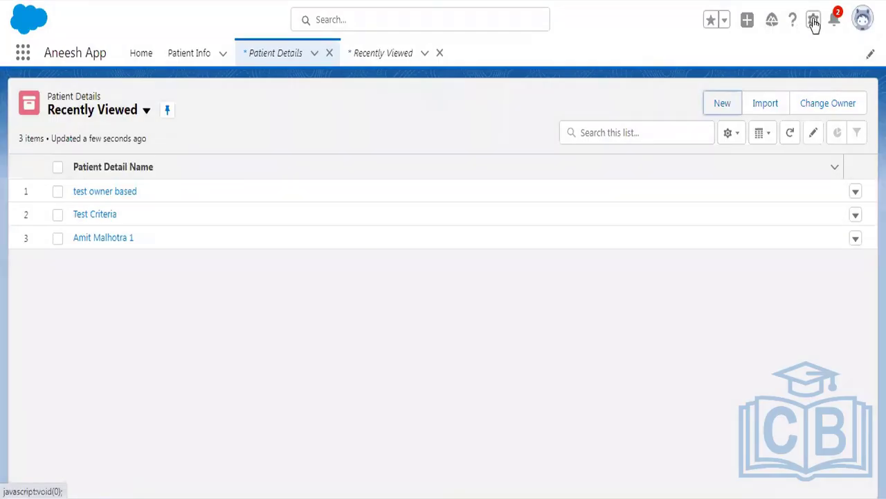
Step: Open the Patient Detail object in Setup and bring up its Marketing RT record type
click(812, 21)
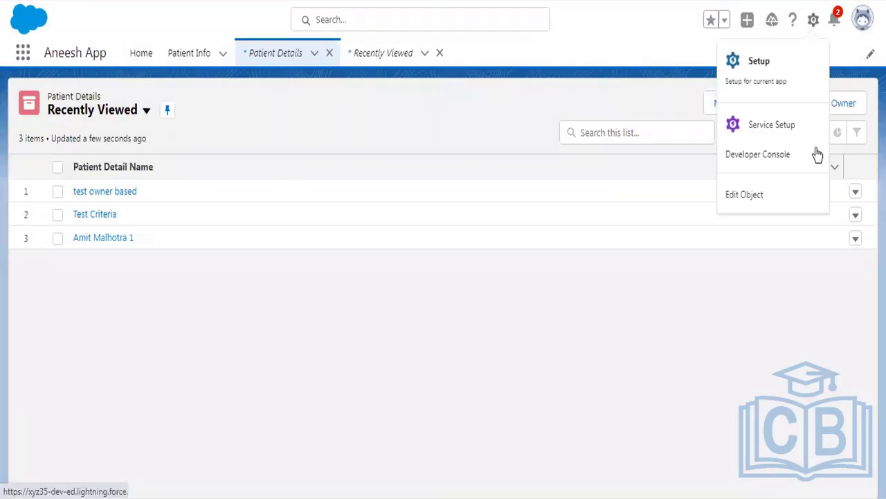
click(775, 202)
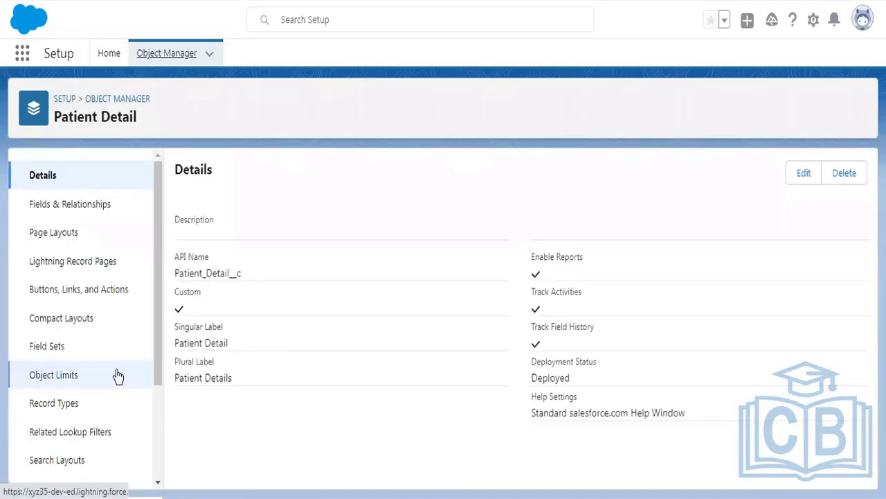
scroll(108, 351, down, 2)
click(61, 328)
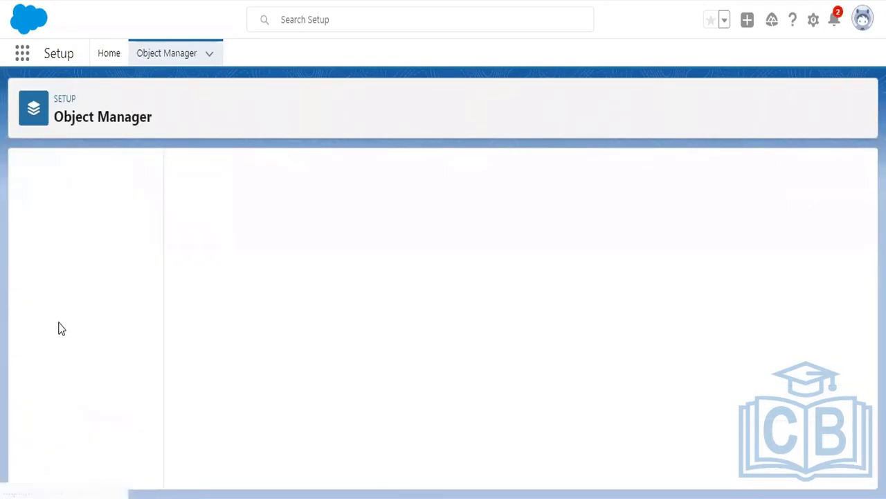
scroll(132, 336, down, 1)
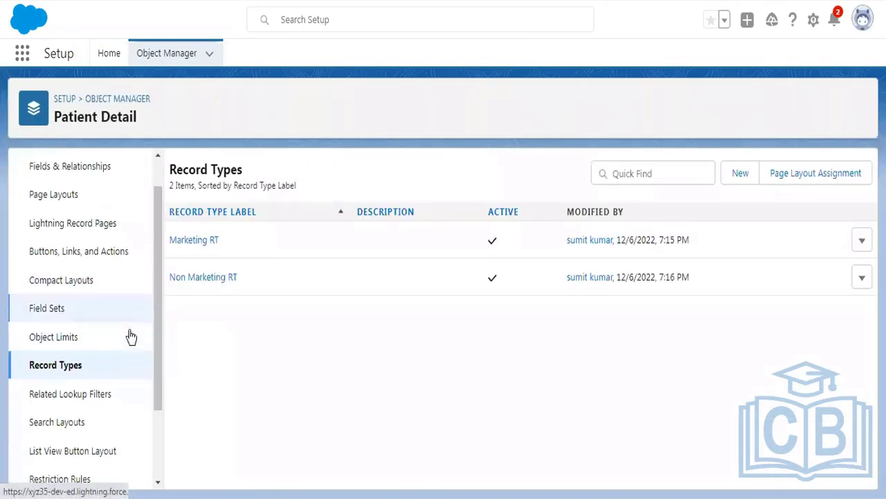
scroll(131, 337, down, 1)
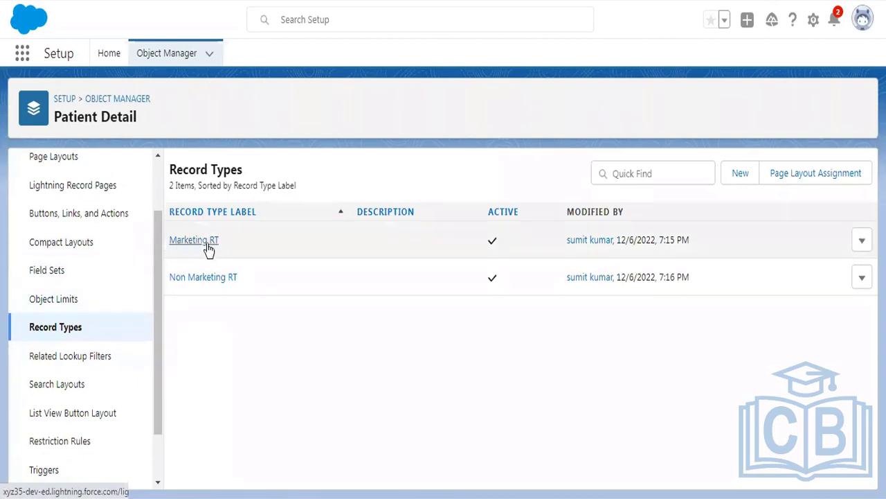
click(207, 244)
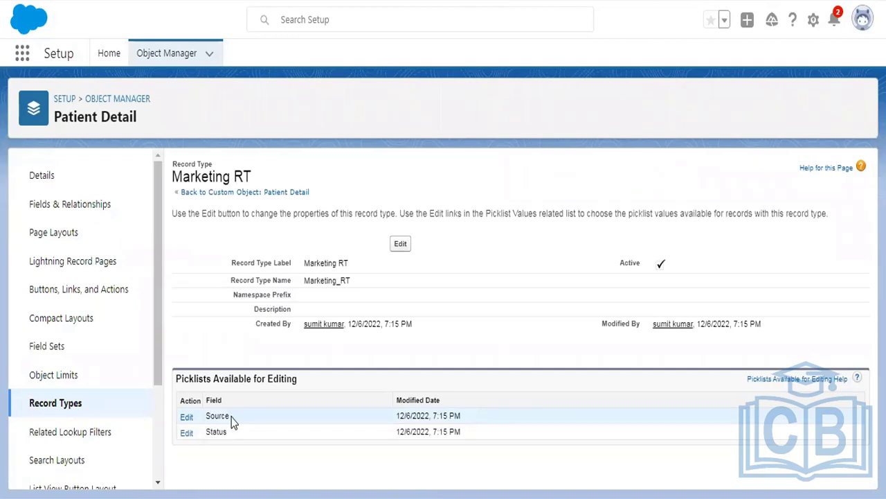
Step: Remove Newspaper and Social Media from the Marketing RT record type's selected Source picklist values, checking the requirement notes, and save
click(186, 420)
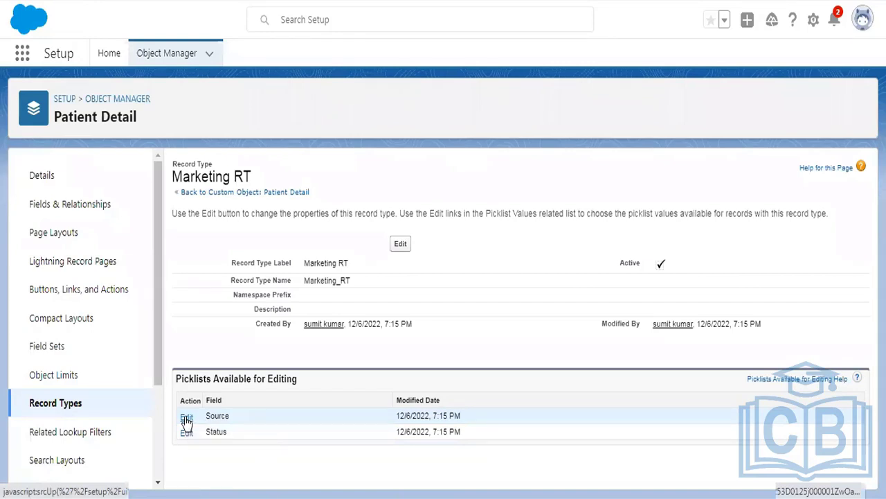
key(alt+Tab)
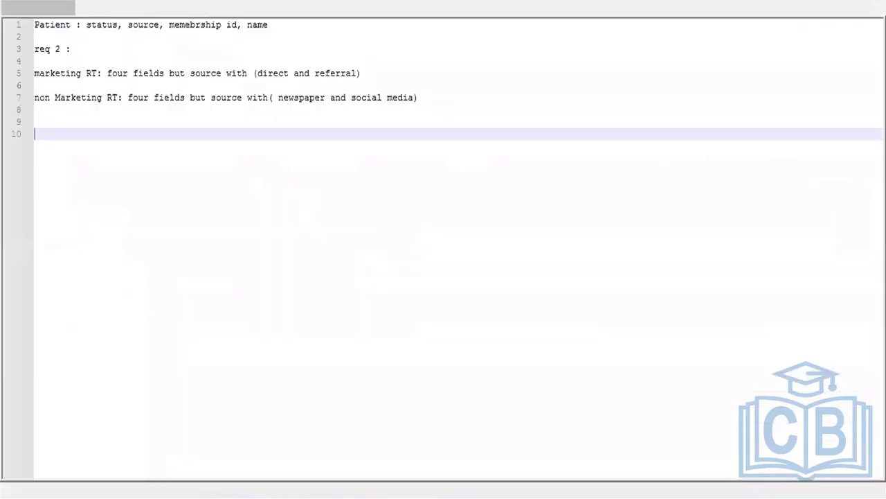
key(alt+Tab)
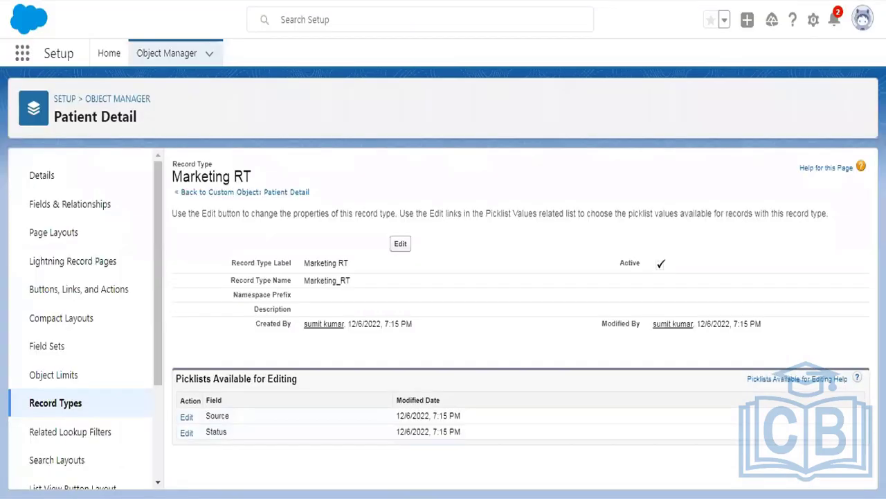
scroll(346, 279, down, 1)
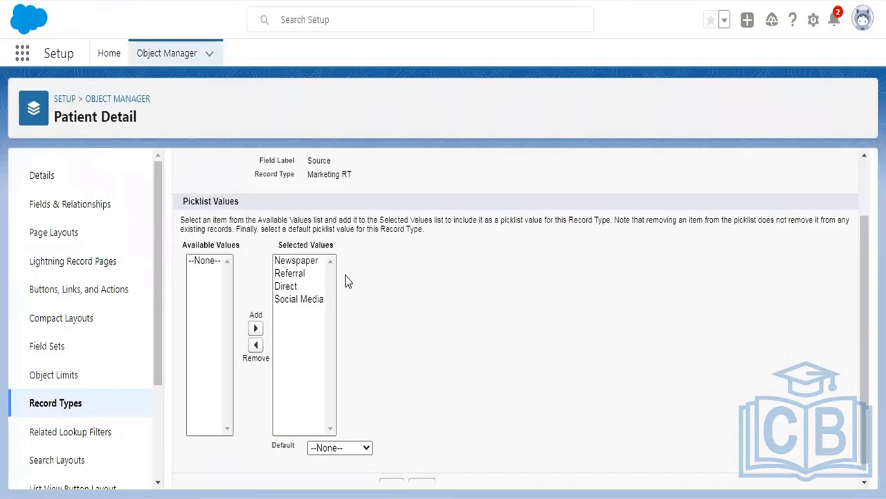
click(305, 264)
ctrl+click(297, 302)
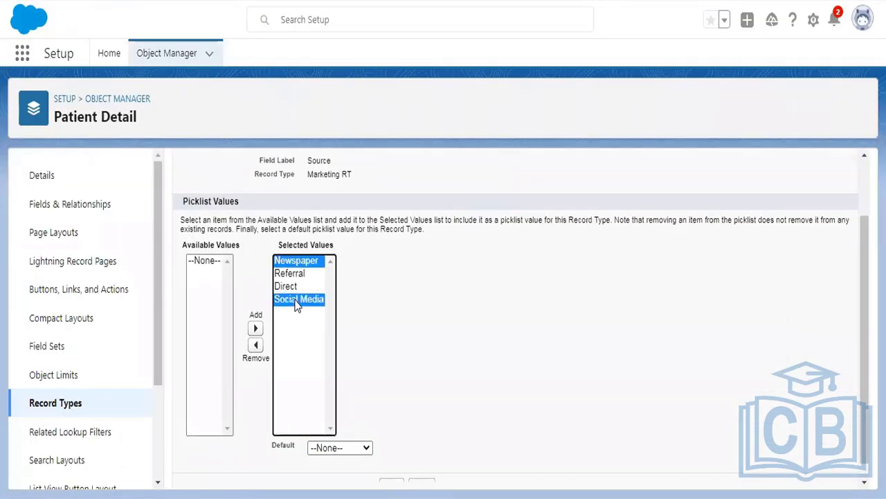
click(254, 345)
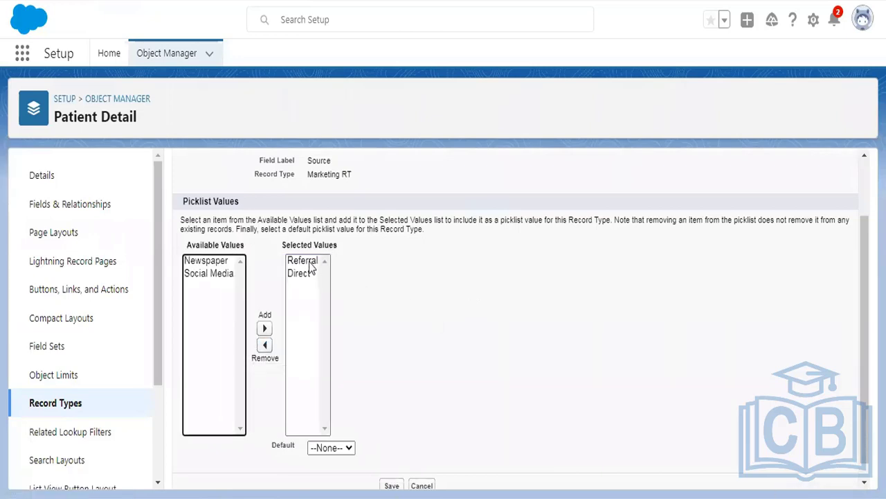
scroll(547, 277, down, 1)
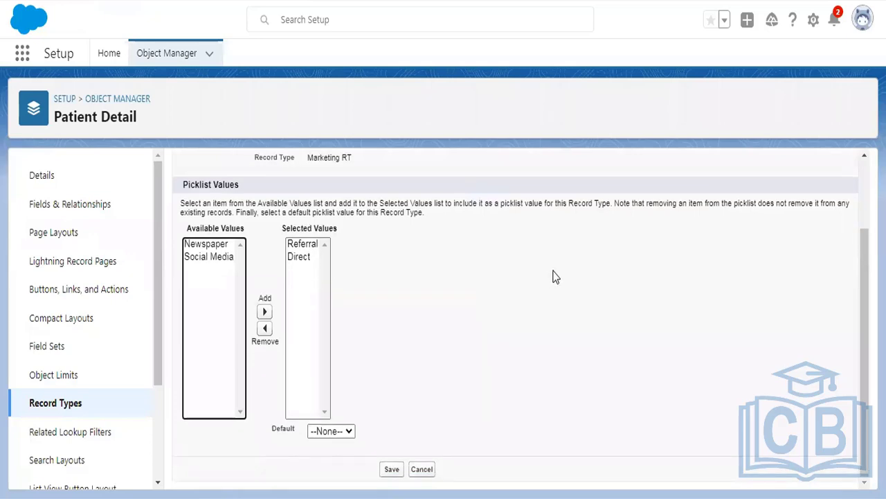
click(392, 469)
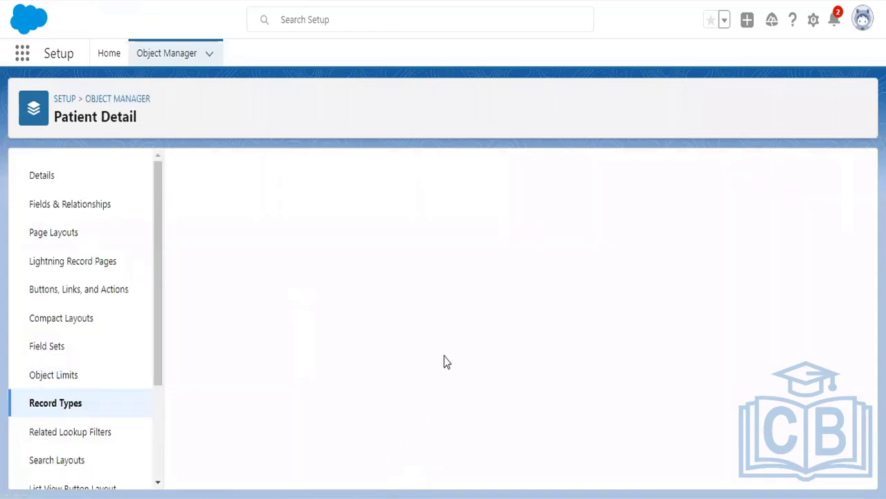
Step: Remove Referral and Direct from the Non Marketing RT record type's selected Source values, save, and return to the record types list
click(85, 400)
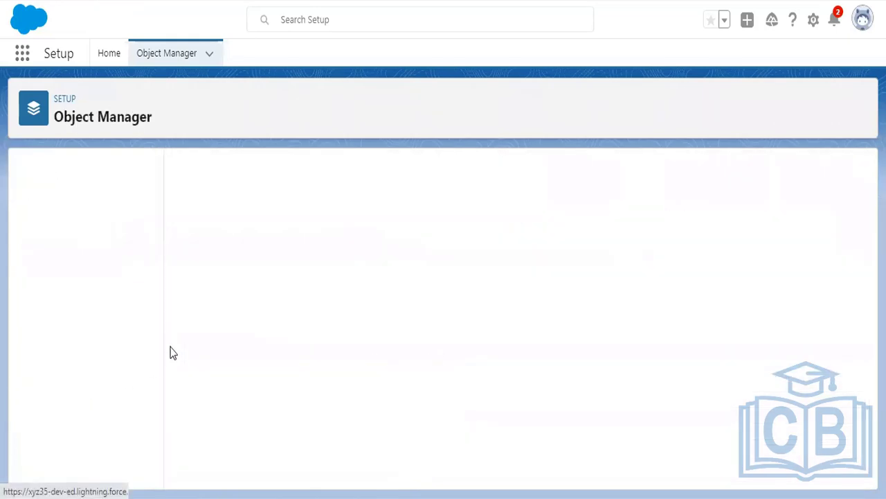
click(208, 279)
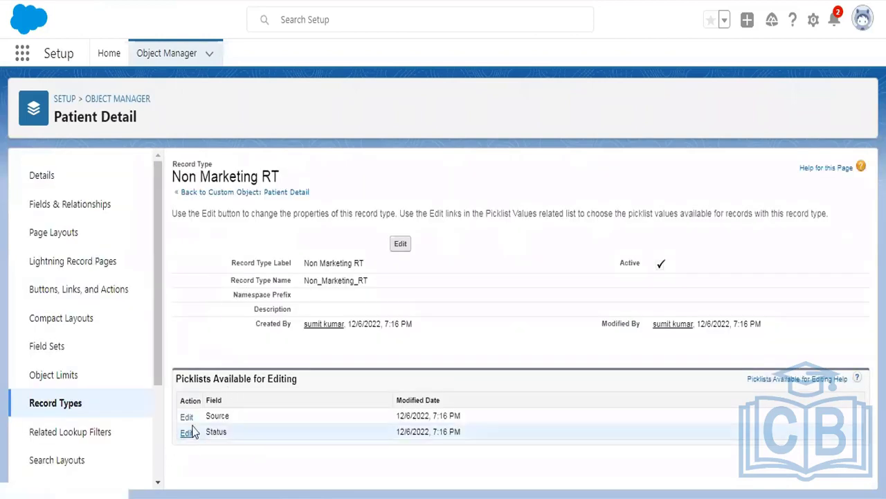
click(190, 417)
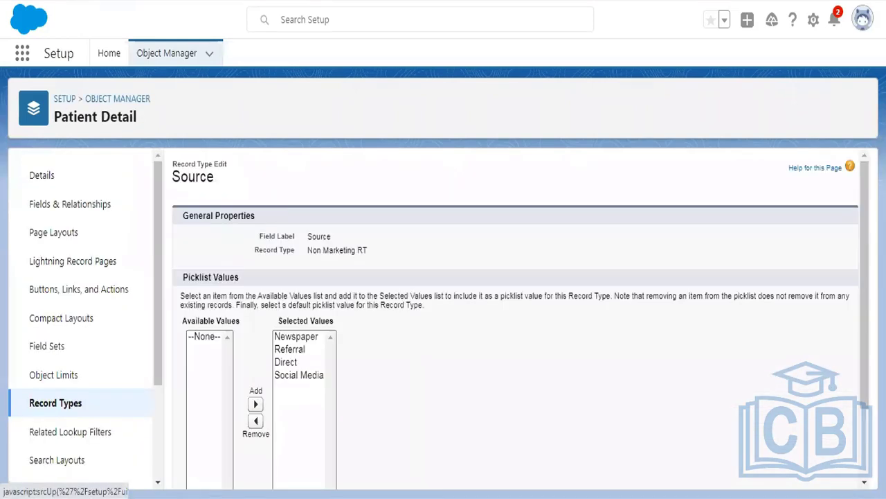
key(alt+Tab)
key(alt+Tab)
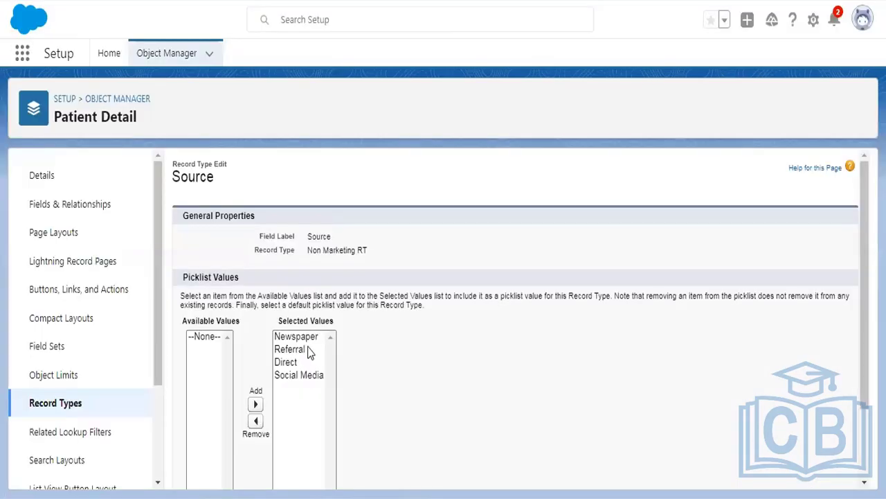
click(305, 352)
ctrl+click(294, 340)
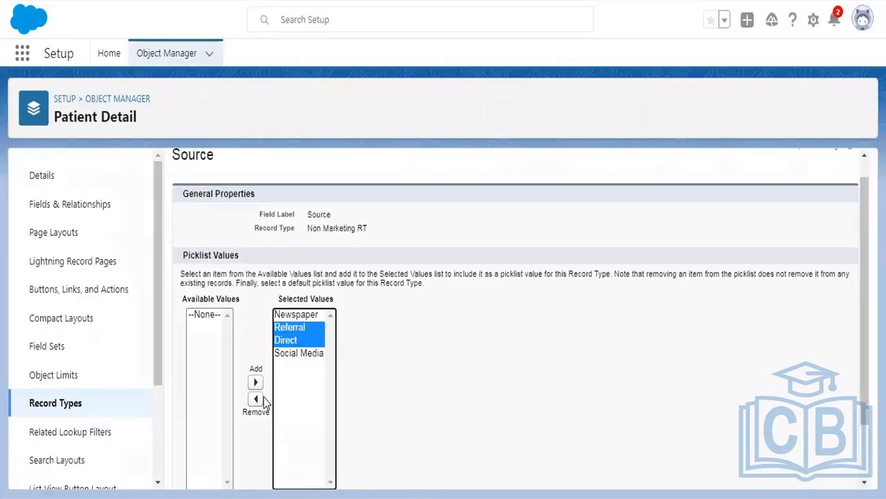
click(256, 399)
scroll(425, 270, down, 1)
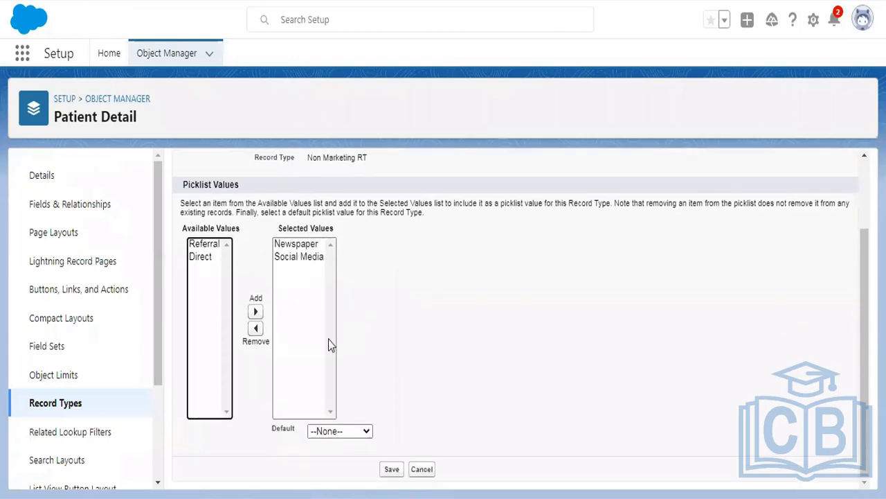
click(392, 470)
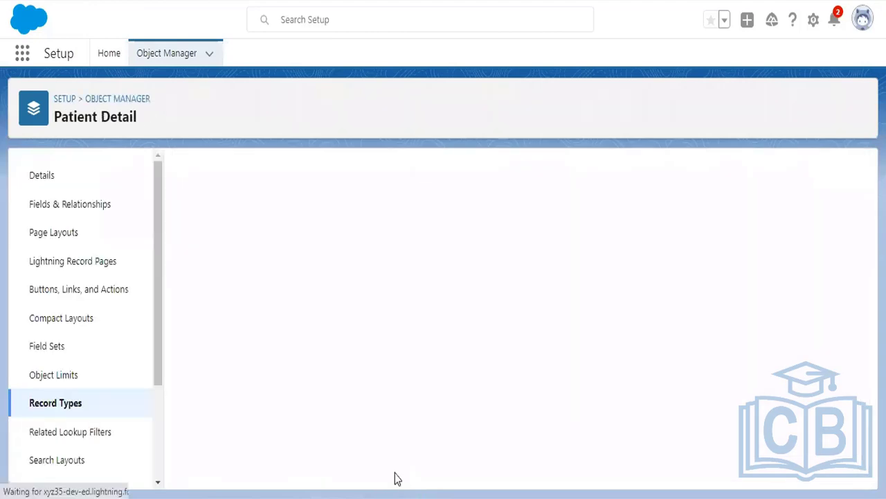
click(71, 404)
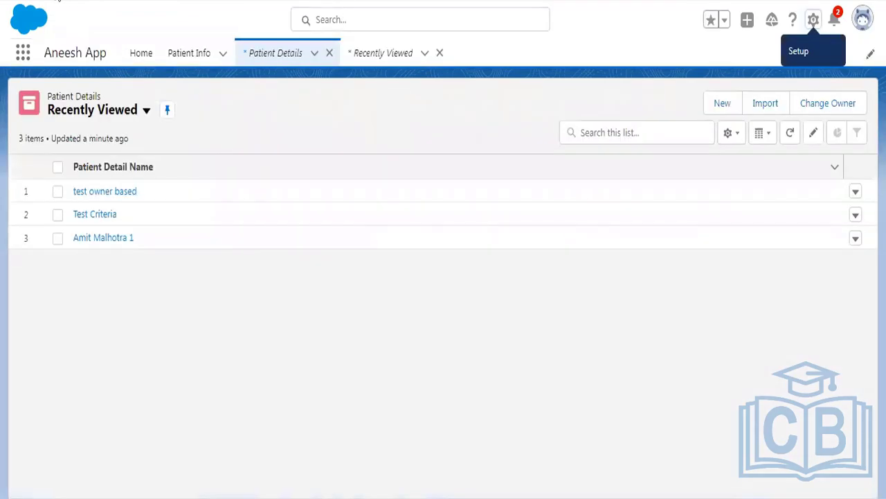
Step: Reload the Patient Details list, view the Source options on a new Marketing RT form, and cancel without saving
click(59, 0)
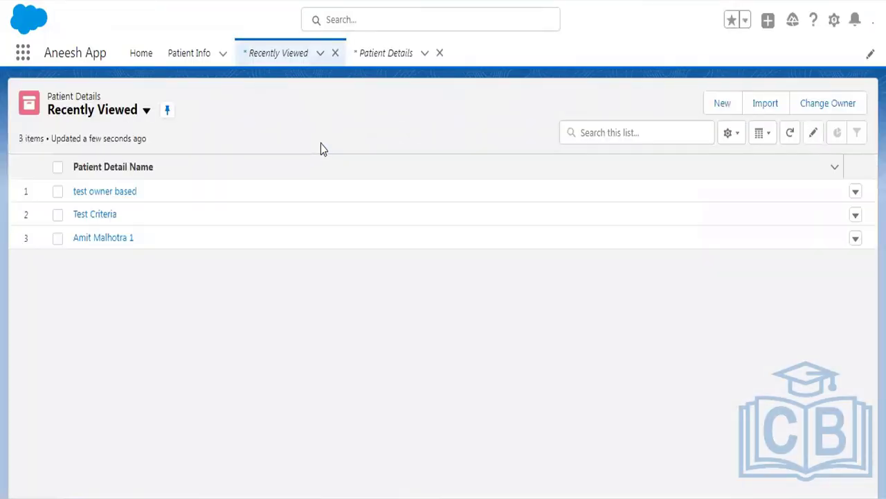
click(440, 53)
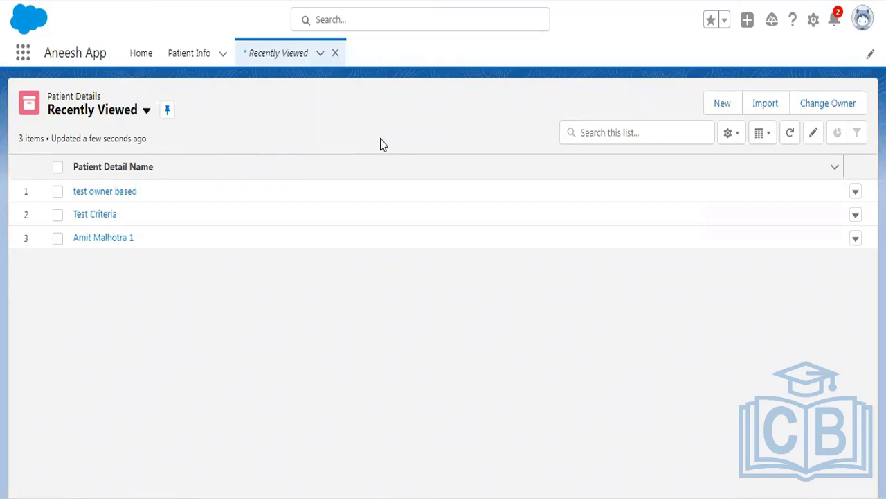
click(717, 111)
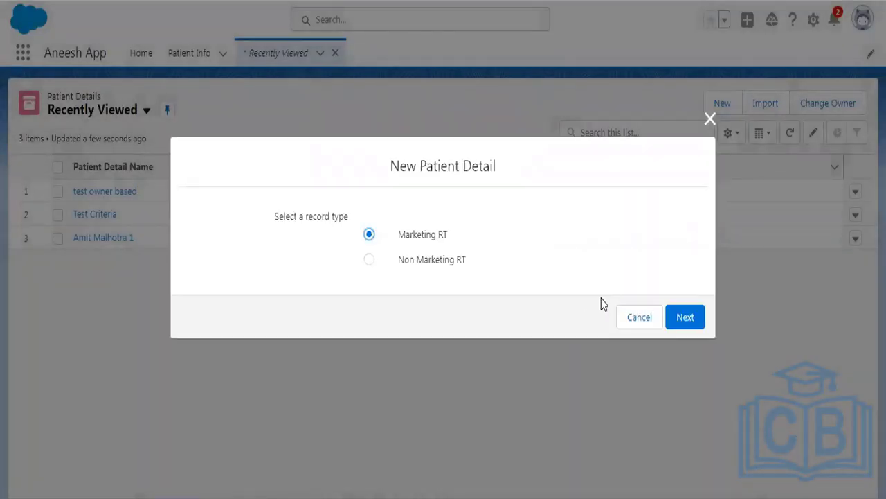
drag(397, 237, 451, 238)
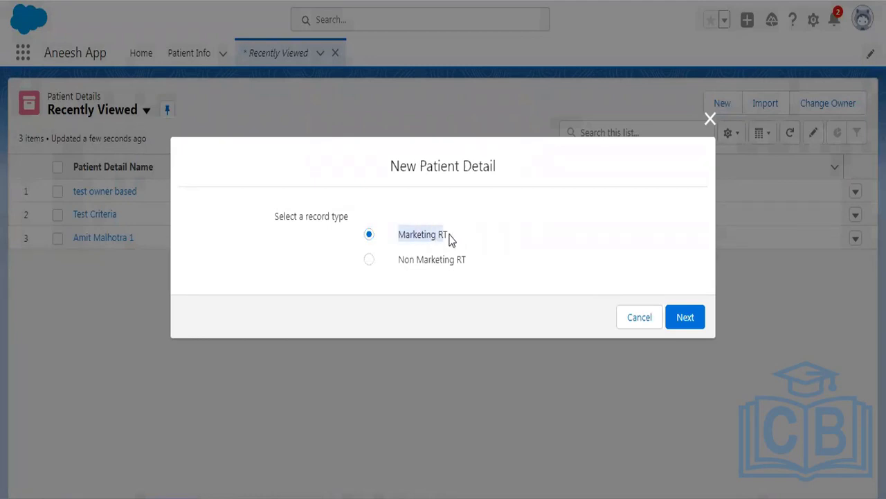
click(685, 318)
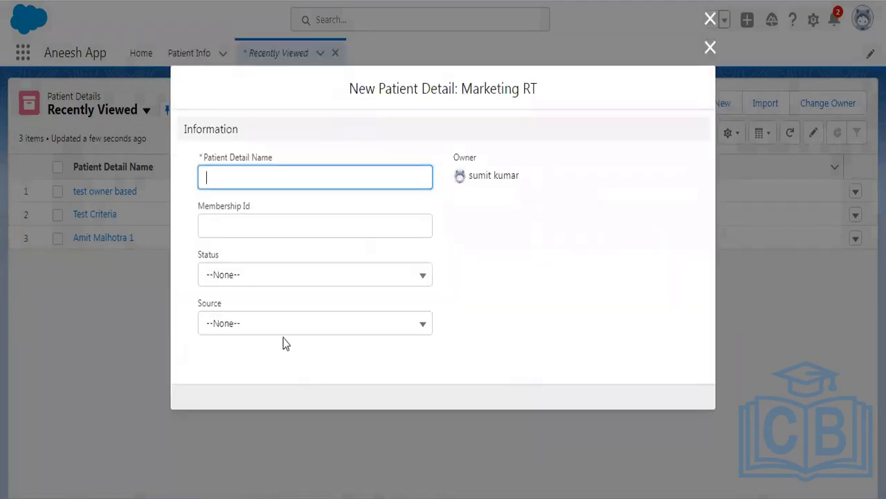
click(259, 329)
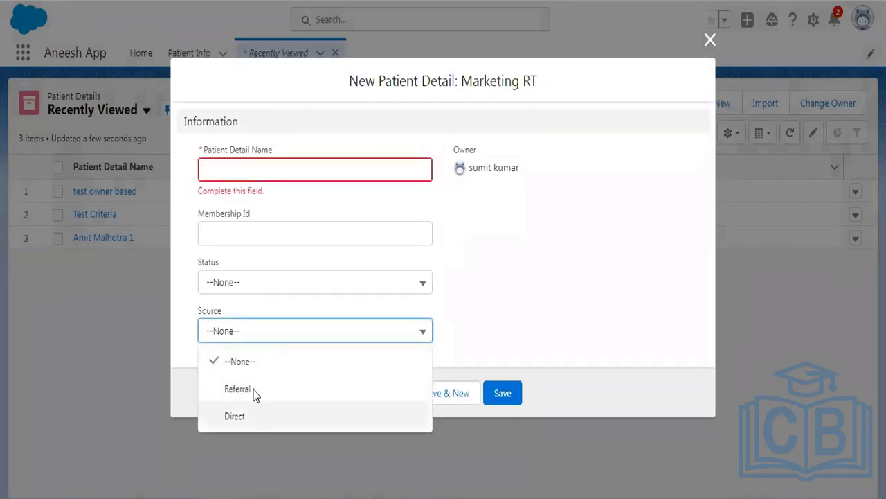
click(471, 332)
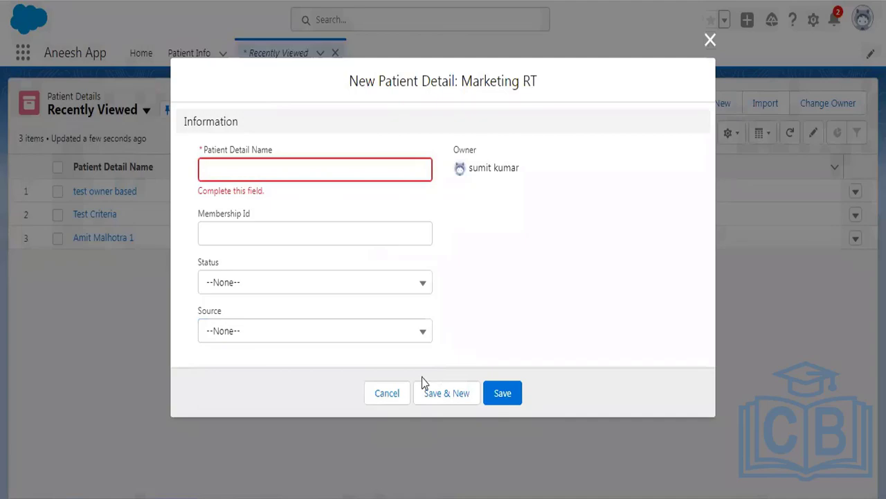
click(383, 393)
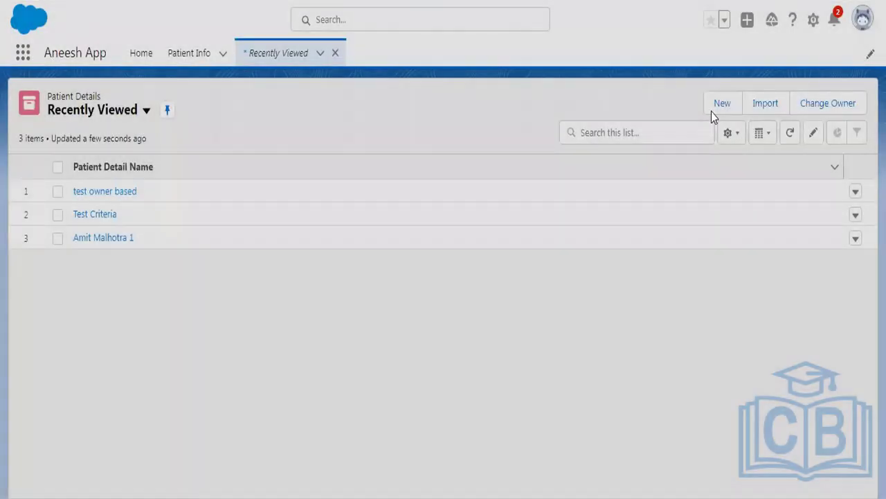
Step: View the Source options on a new Non Marketing RT form, cancel it, and switch to the course outline in Excel
click(713, 110)
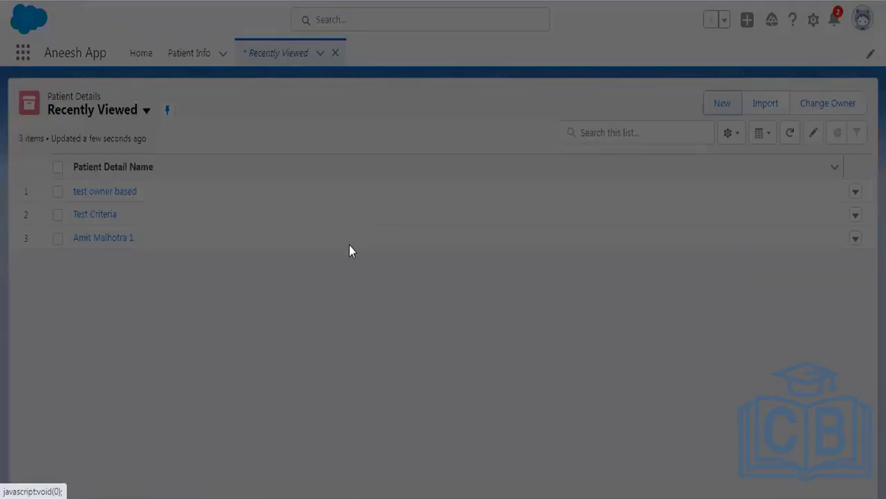
click(410, 260)
click(693, 323)
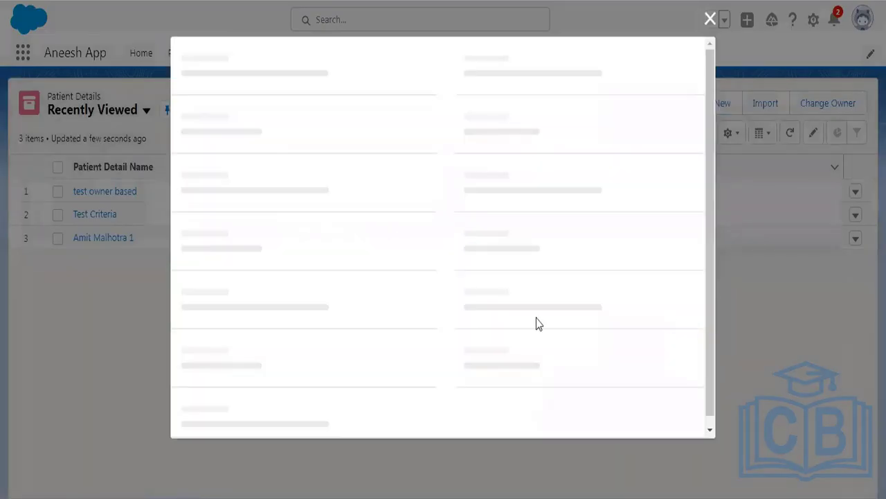
click(254, 329)
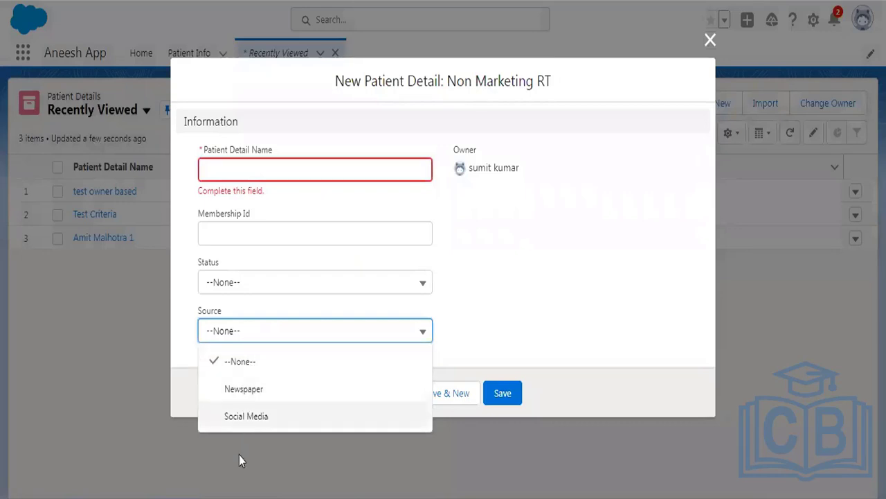
click(469, 270)
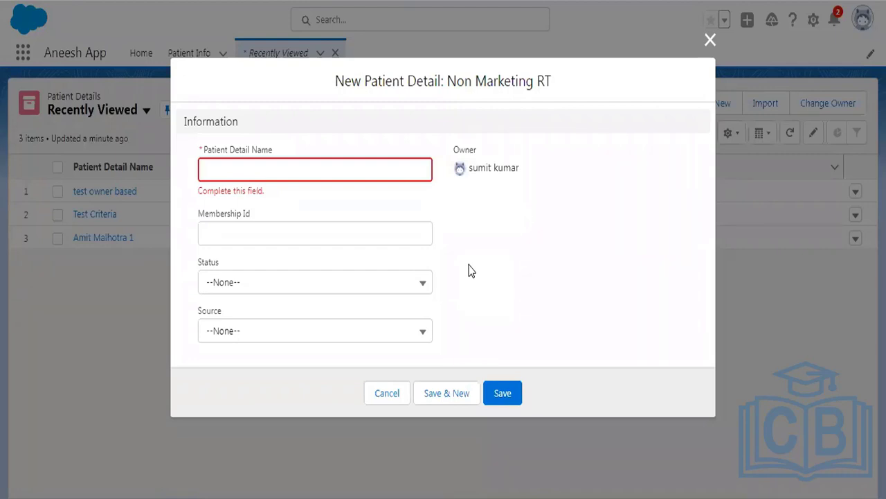
click(387, 393)
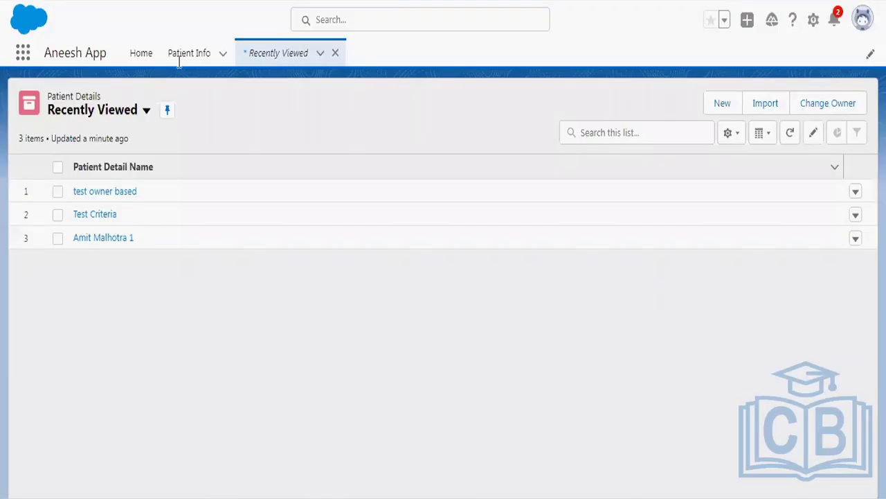
key(alt+Tab)
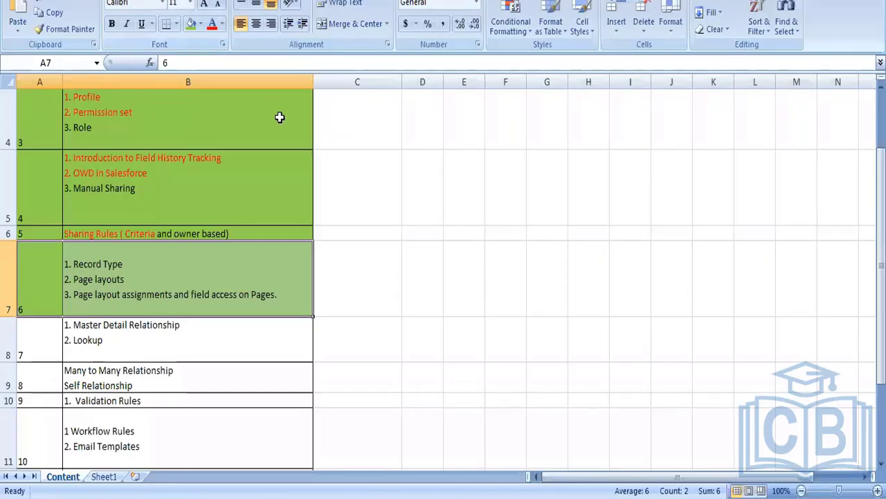